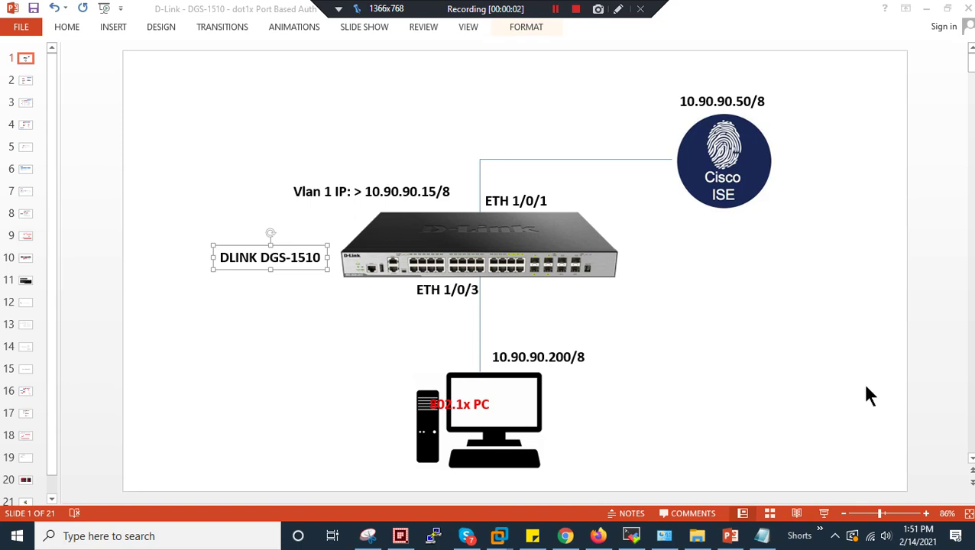
Move the red 802.1x PC label onto the centre of the PC's monitor graphic.
{"action": "left_click", "coordinate": [466, 409]}
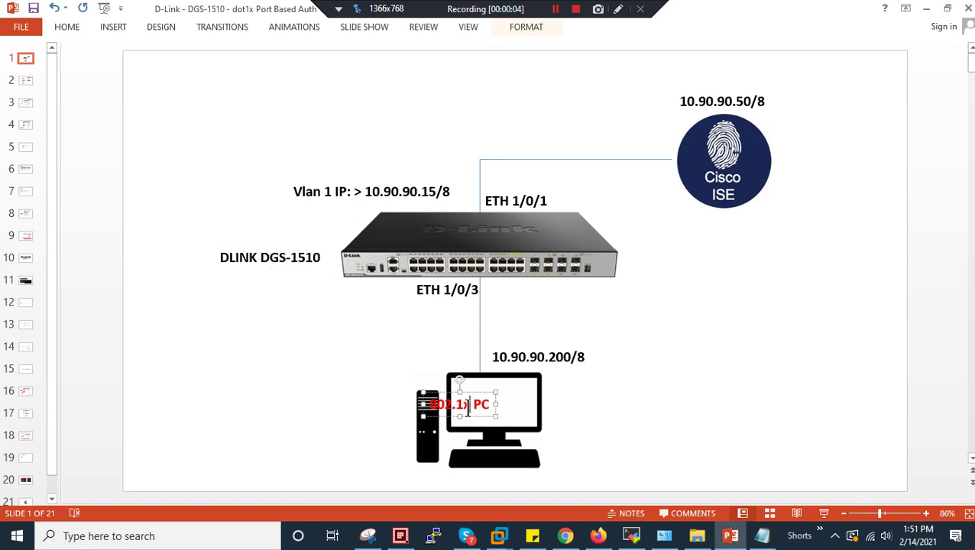
{"action": "left_click_drag", "start_coordinate": [472, 417], "coordinate": [506, 415]}
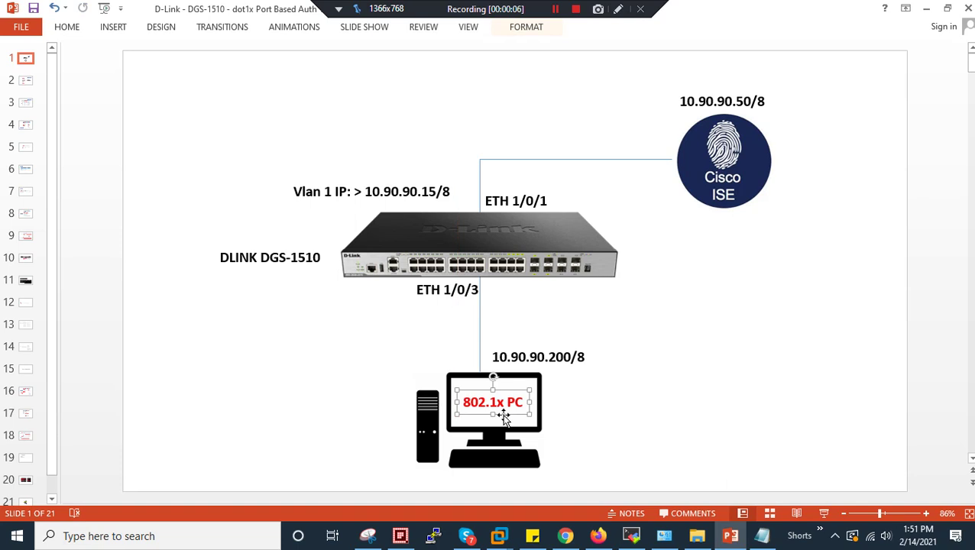
{"action": "left_click", "coordinate": [728, 356]}
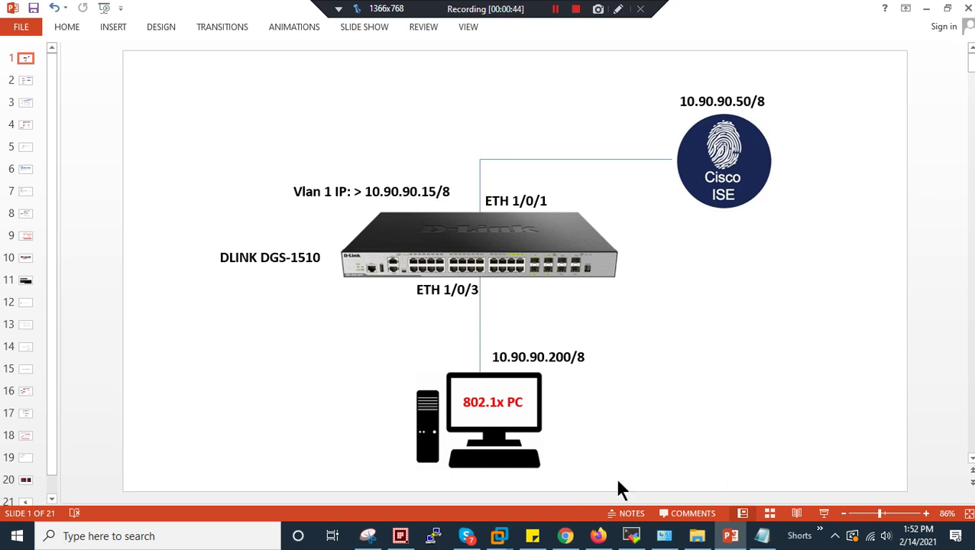
Bring up the CISCO-ISE virtual machine console and log in as admin.
{"action": "left_click", "coordinate": [598, 535]}
{"action": "left_click", "coordinate": [598, 536]}
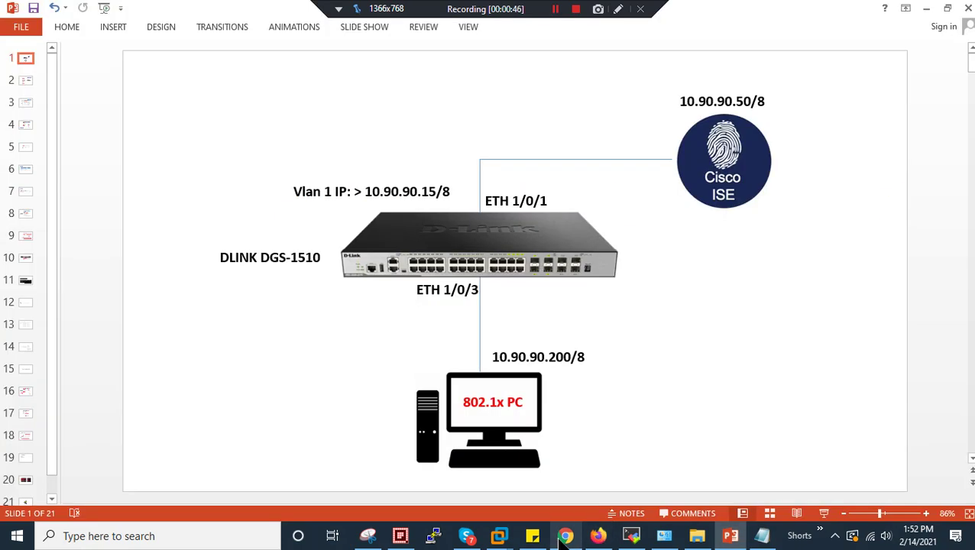
{"action": "mouse_move", "coordinate": [498, 536]}
{"action": "left_click", "coordinate": [533, 467]}
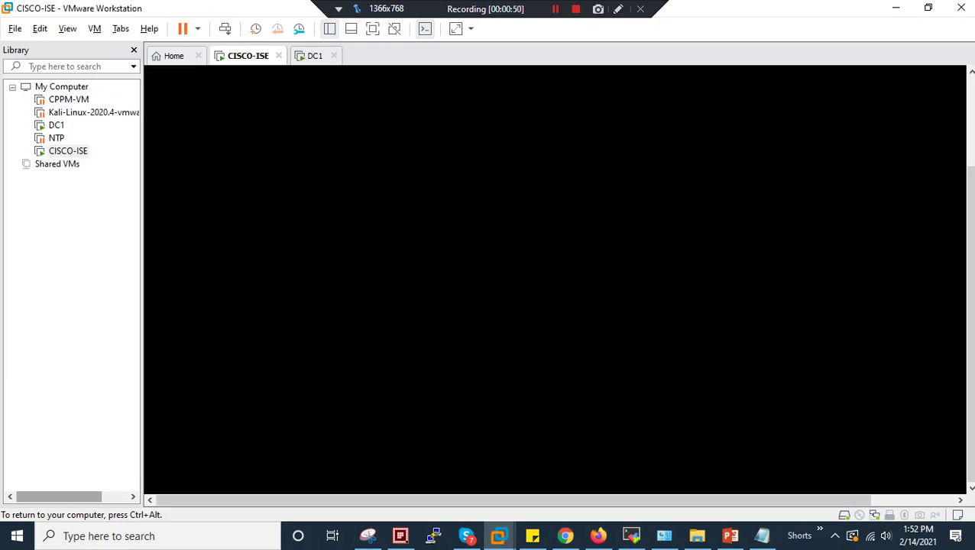
{"action": "key", "text": "Return"}
{"action": "key", "text": "Return"}
{"action": "key", "text": "Return"}
{"action": "key", "text": "Return"}
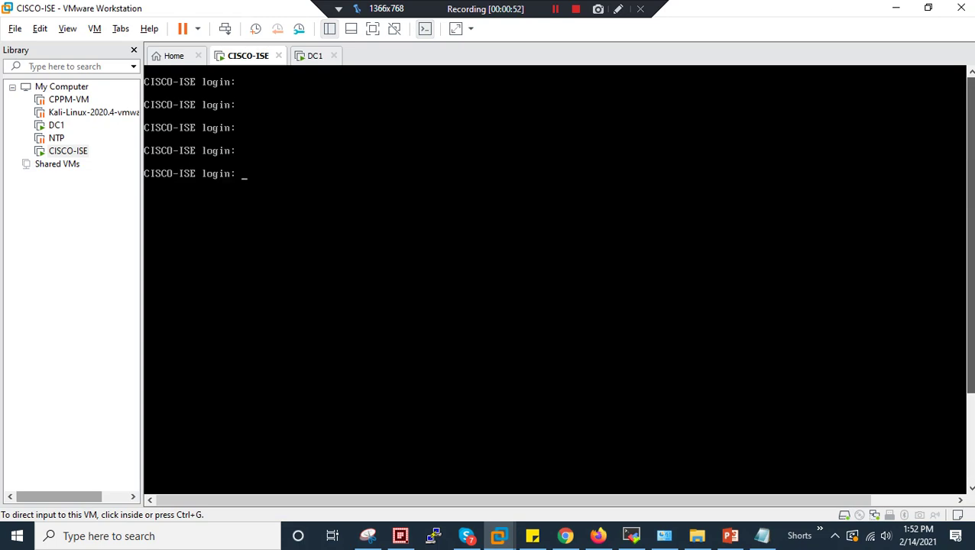
{"action": "type", "text": "admin"}
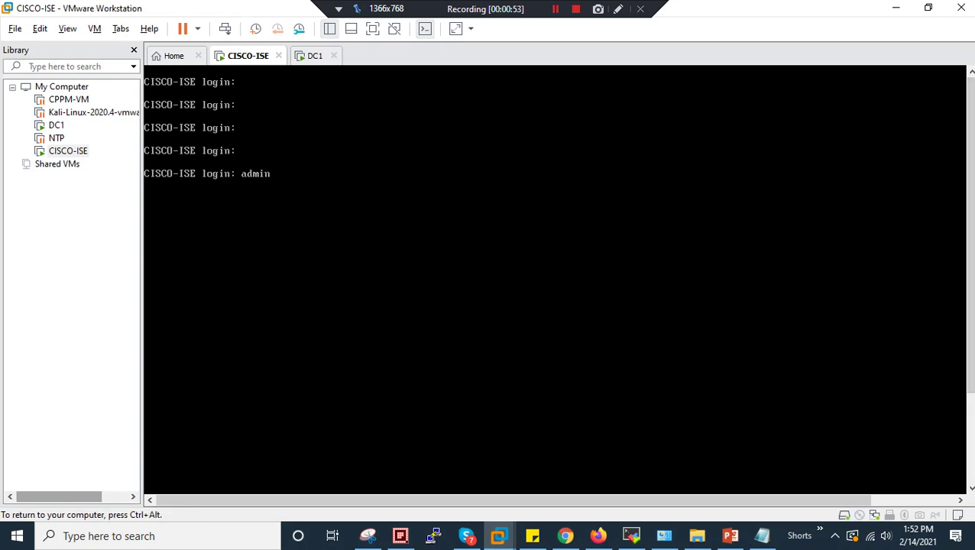
{"action": "key", "text": "Return"}
{"action": "key", "text": "Return"}
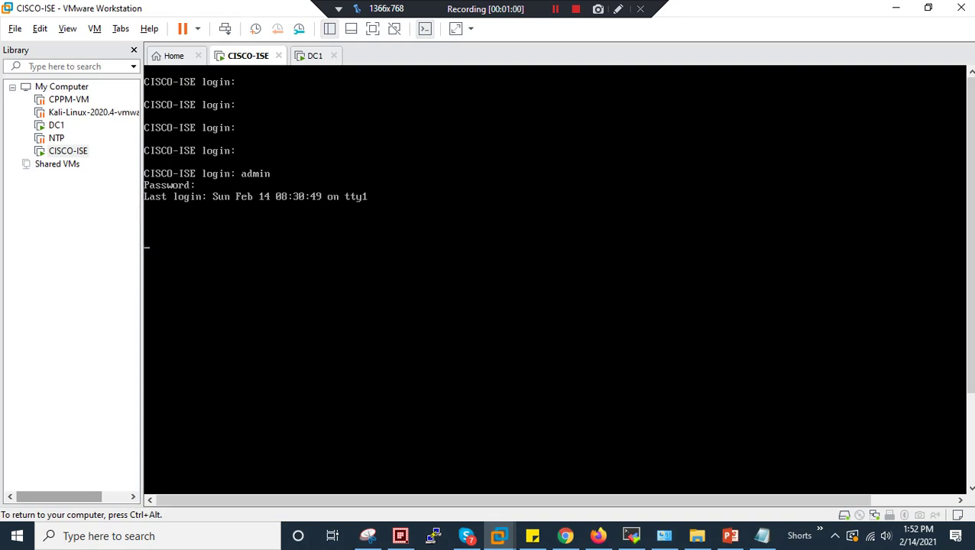
{"action": "key", "text": "Return"}
{"action": "key", "text": "Return"}
{"action": "key", "text": "Return"}
Run show version to confirm ISE 2.4.0.357, then release input from the VM.
{"action": "type", "text": "show version"}
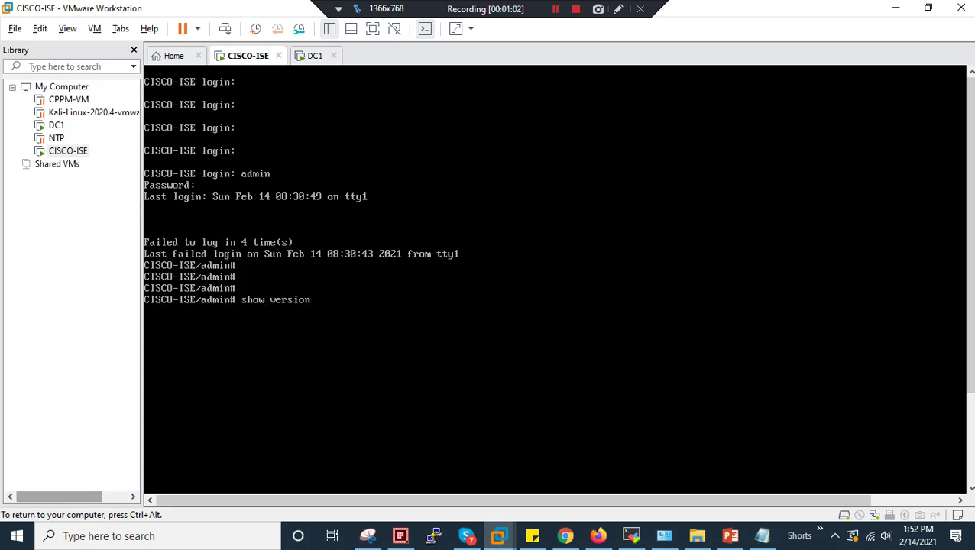
{"action": "key", "text": "Return"}
{"action": "key", "text": "ctrl+alt"}
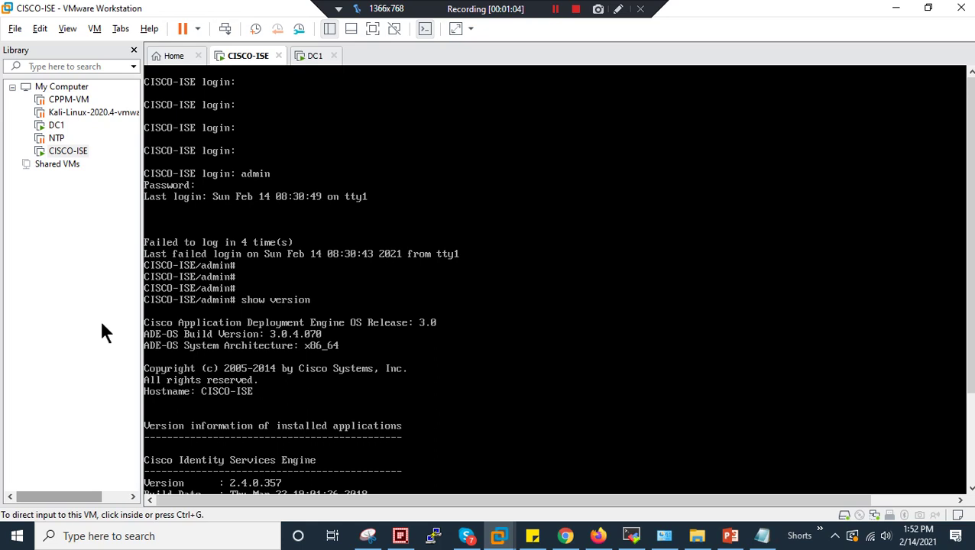
{"action": "key", "text": "ctrl+g"}
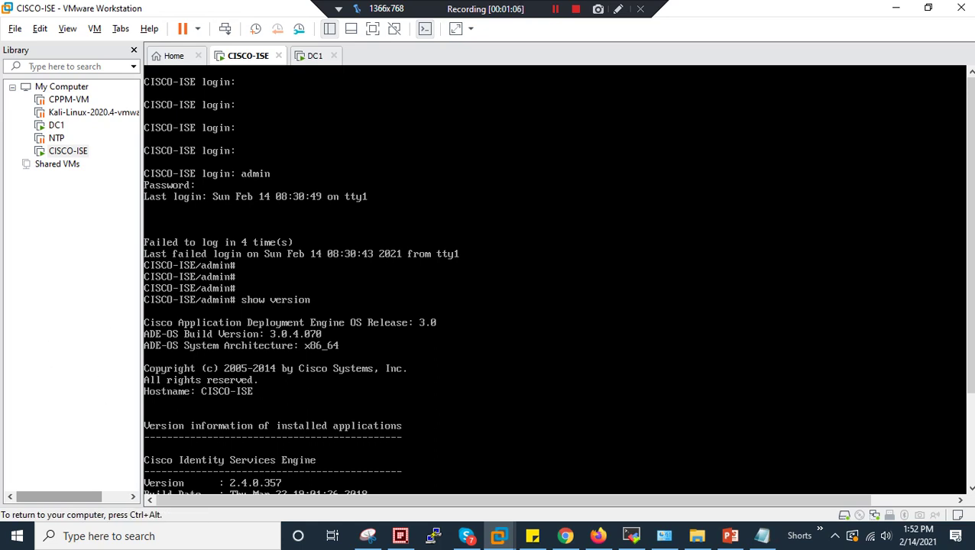
{"action": "key", "text": "ctrl+alt"}
{"action": "scroll", "coordinate": [961, 220], "scroll_direction": "down", "scroll_amount": 4}
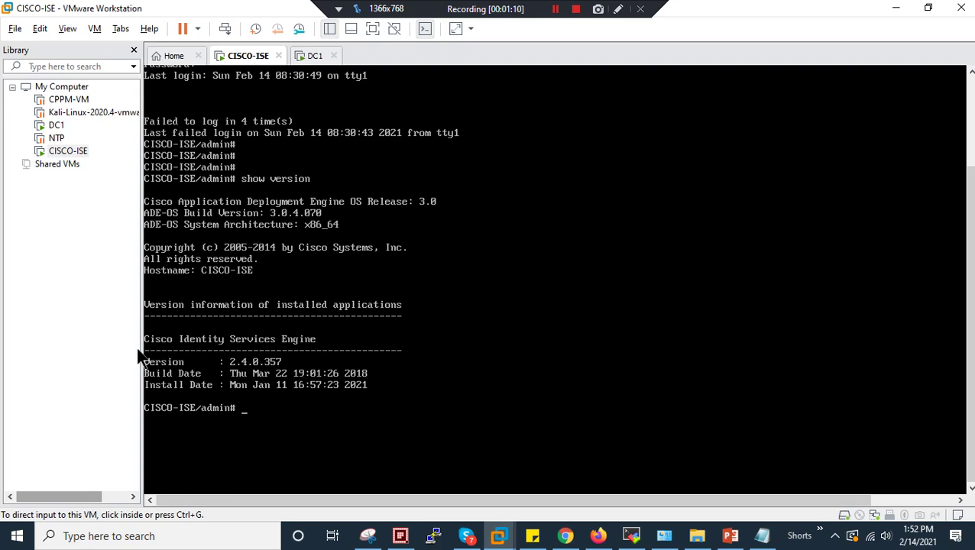
{"action": "key", "text": "ctrl+g"}
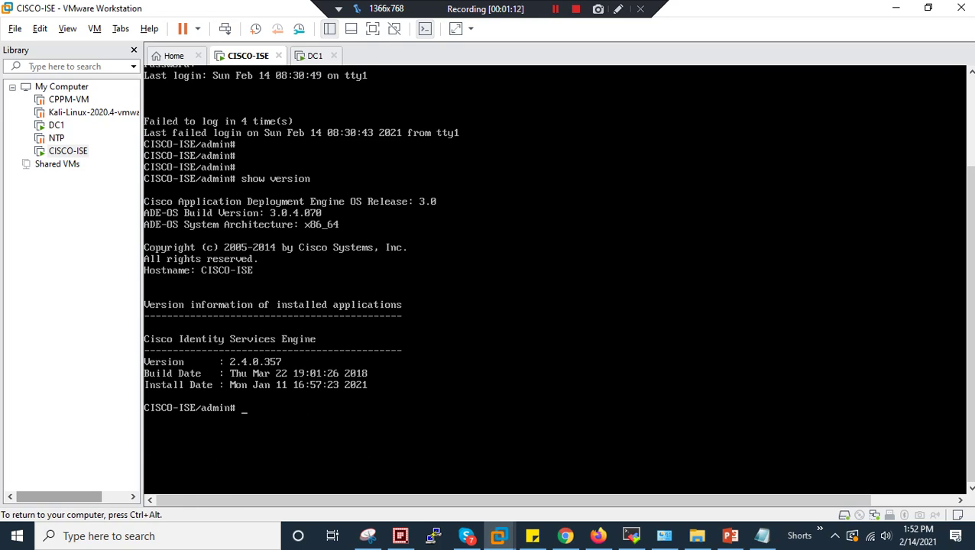
{"action": "key", "text": "ctrl+alt"}
{"action": "key", "text": "ctrl+g"}
Minimise the VM and open Policy > Policy Elements > Dictionaries in the ISE browser.
{"action": "key", "text": "ctrl+alt"}
{"action": "left_click", "coordinate": [895, 7]}
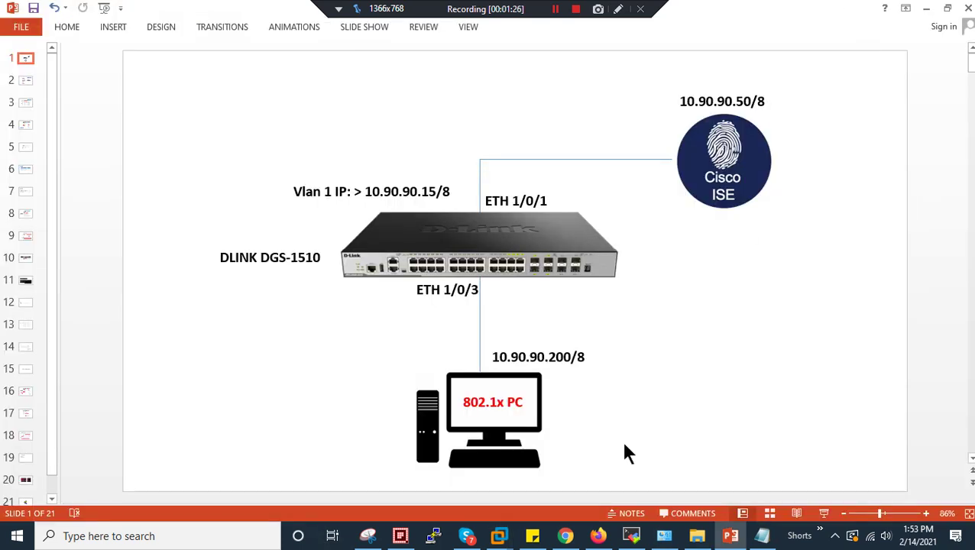
{"action": "mouse_move", "coordinate": [599, 535]}
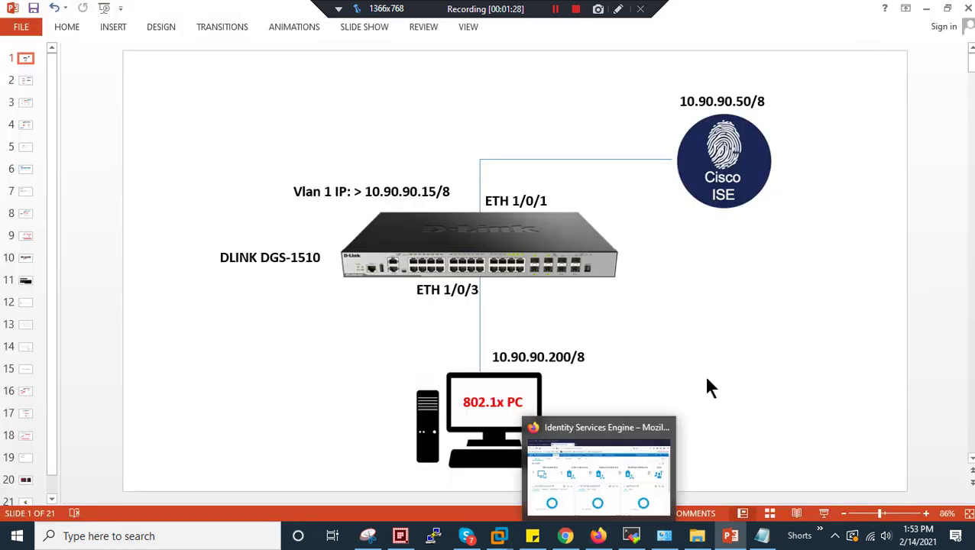
{"action": "left_click", "coordinate": [600, 537]}
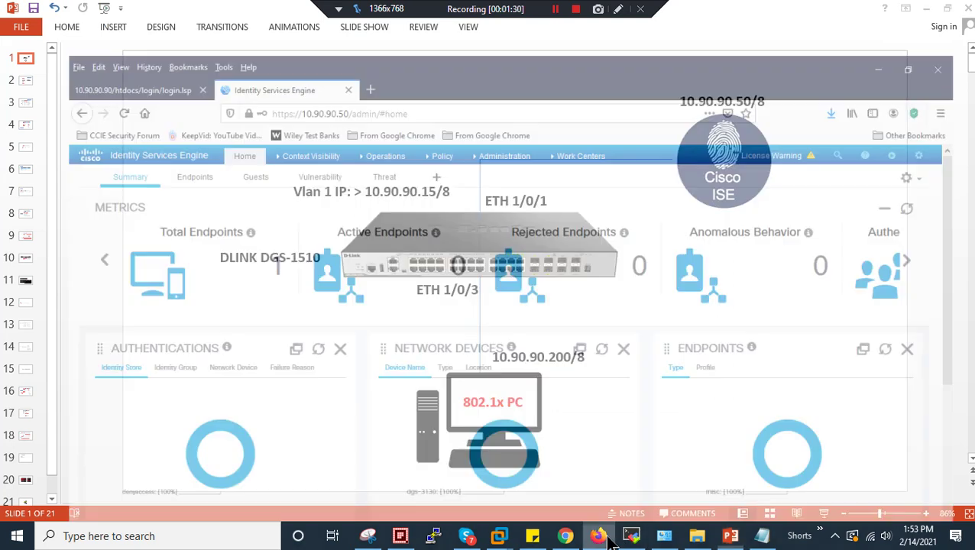
{"action": "left_click", "coordinate": [457, 109]}
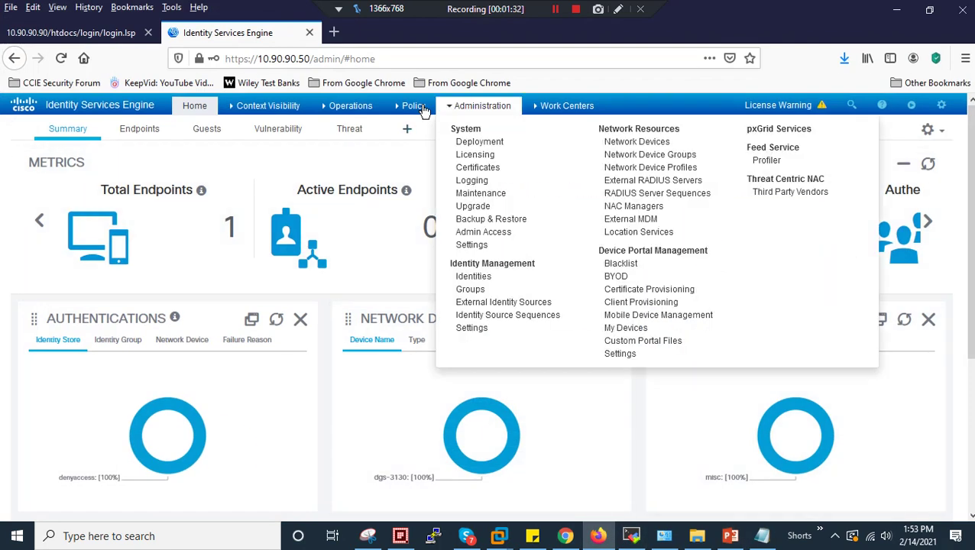
{"action": "left_click", "coordinate": [423, 110]}
{"action": "left_click", "coordinate": [425, 182]}
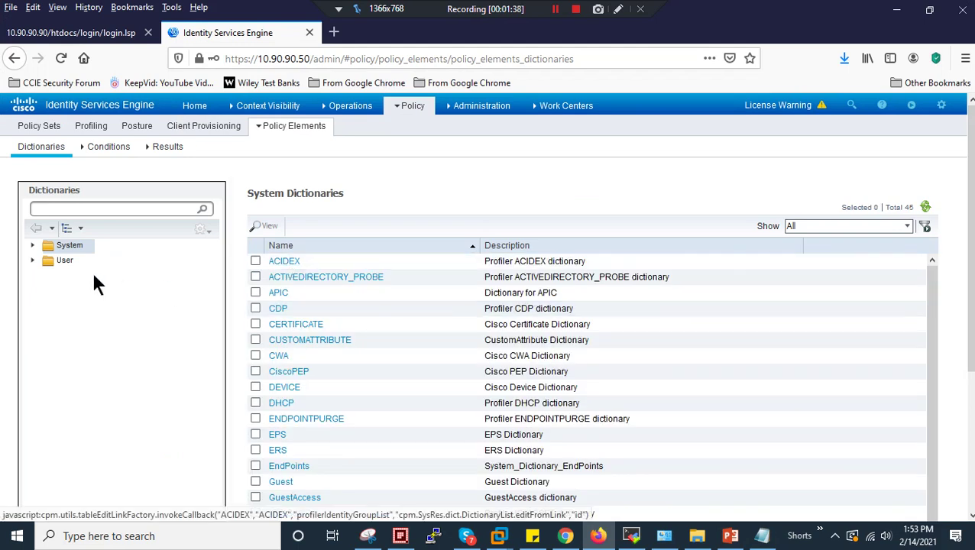
Expand the System dictionaries folder and its Radius group.
{"action": "left_click", "coordinate": [32, 247]}
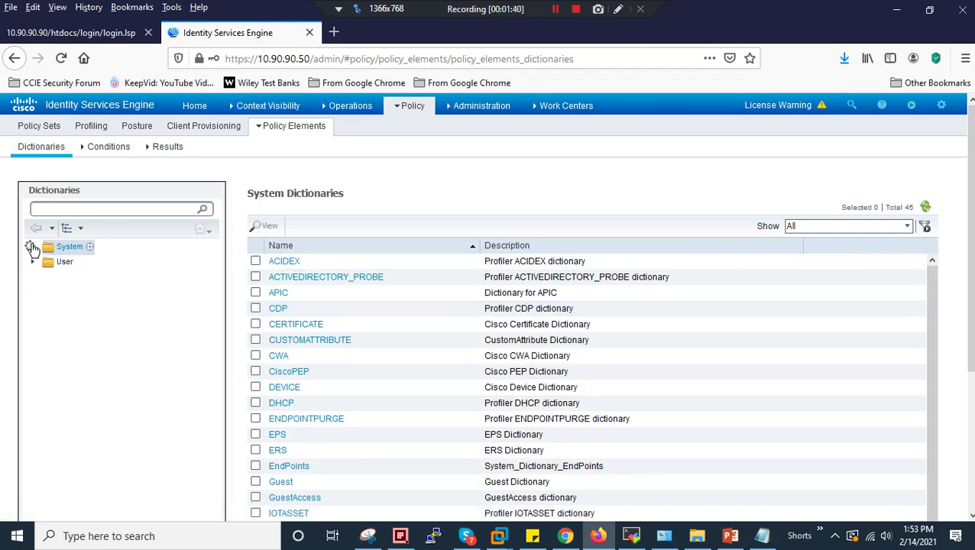
{"action": "scroll", "coordinate": [108, 336], "scroll_direction": "down", "scroll_amount": 5}
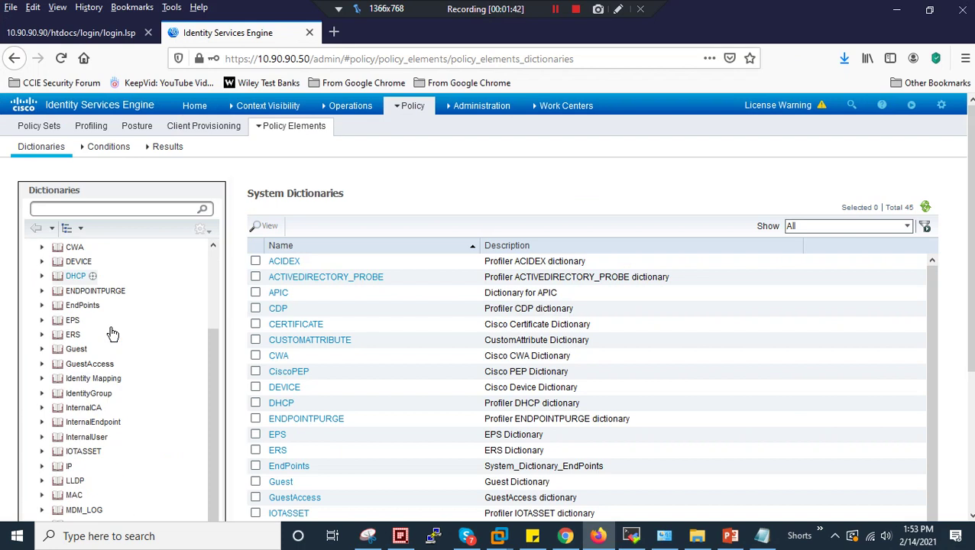
{"action": "scroll", "coordinate": [818, 314], "scroll_direction": "down", "scroll_amount": 5}
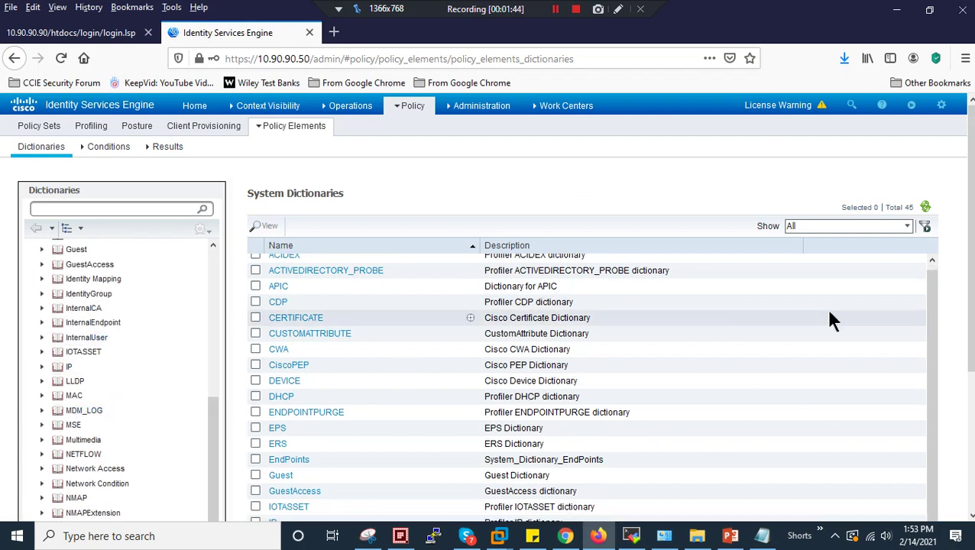
{"action": "scroll", "coordinate": [969, 306], "scroll_direction": "down", "scroll_amount": 3}
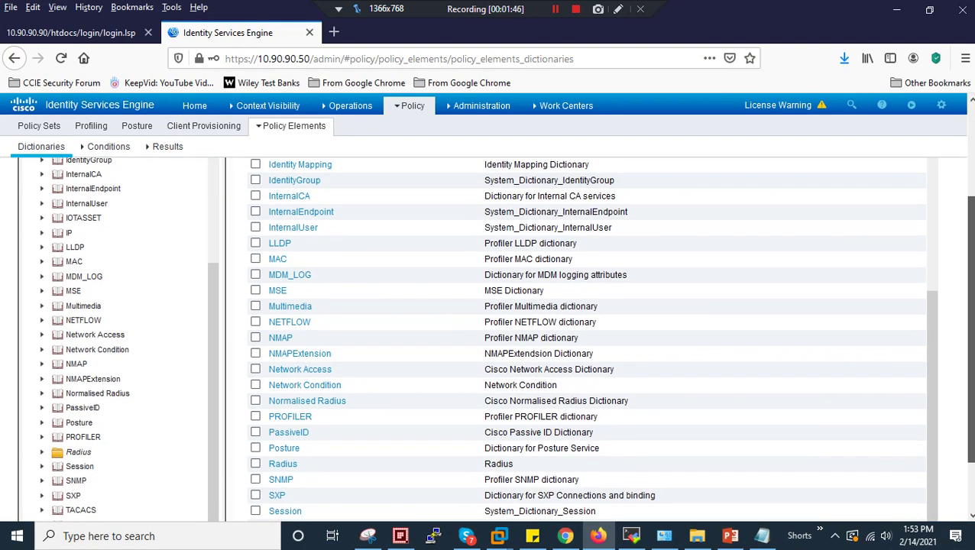
{"action": "scroll", "coordinate": [969, 305], "scroll_direction": "up", "scroll_amount": 3}
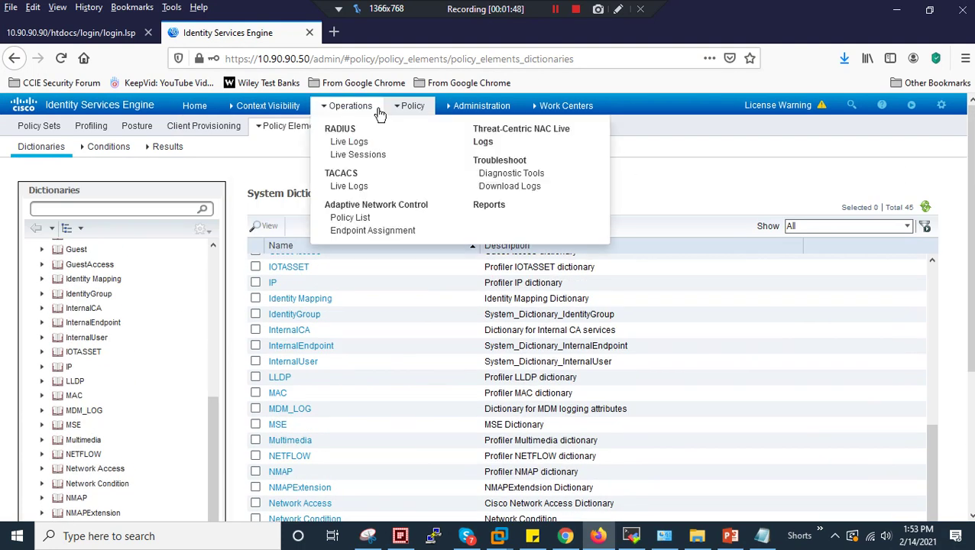
{"action": "mouse_move", "coordinate": [400, 115]}
{"action": "mouse_move", "coordinate": [277, 133]}
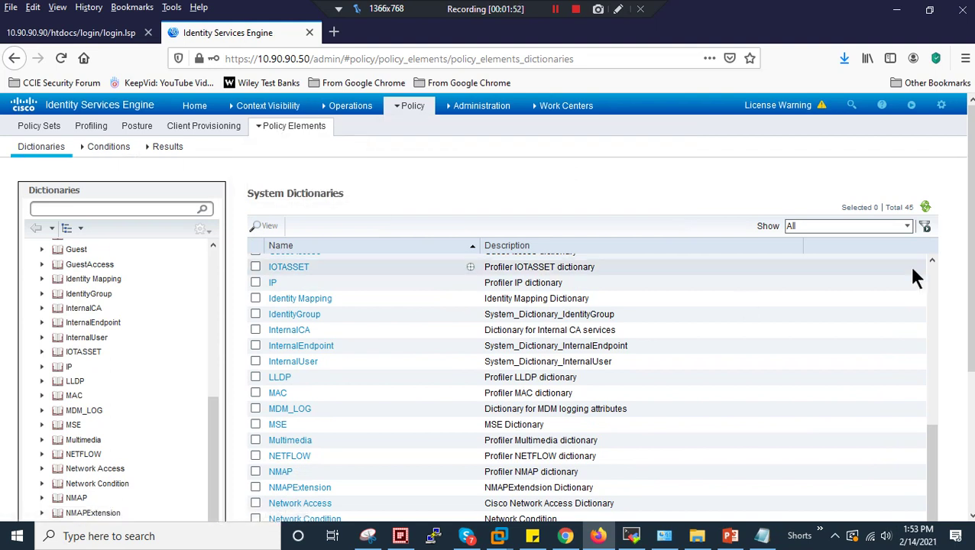
{"action": "scroll", "coordinate": [612, 382], "scroll_direction": "down", "scroll_amount": 3}
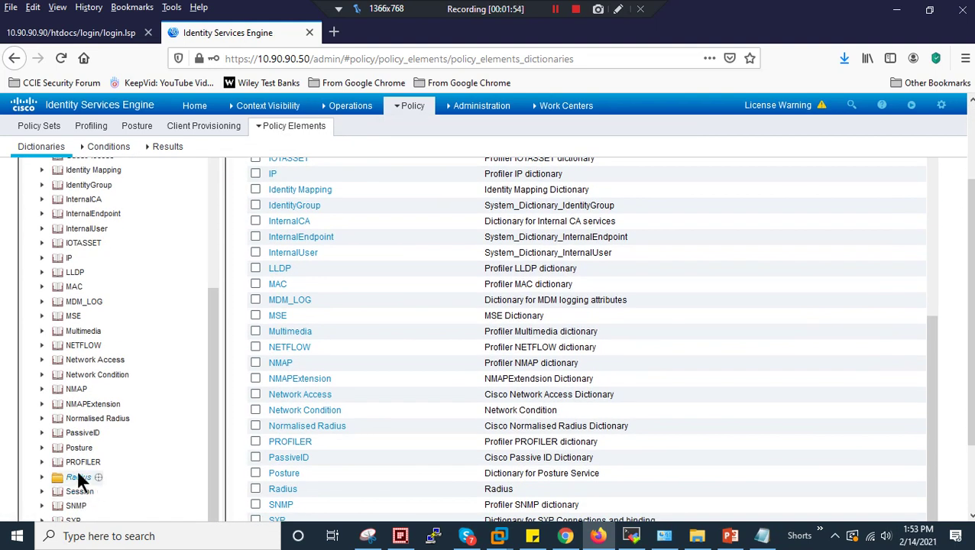
{"action": "left_click", "coordinate": [43, 478]}
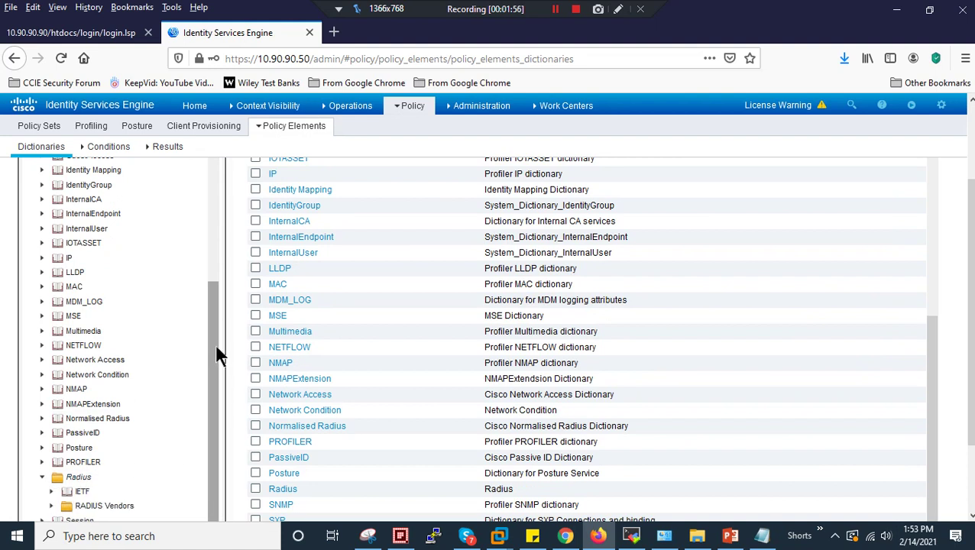
{"action": "scroll", "coordinate": [210, 382], "scroll_direction": "down", "scroll_amount": 1}
List the RADIUS Vendors, including Dlink with vendor ID 171, and open the Import form.
{"action": "left_click", "coordinate": [100, 478]}
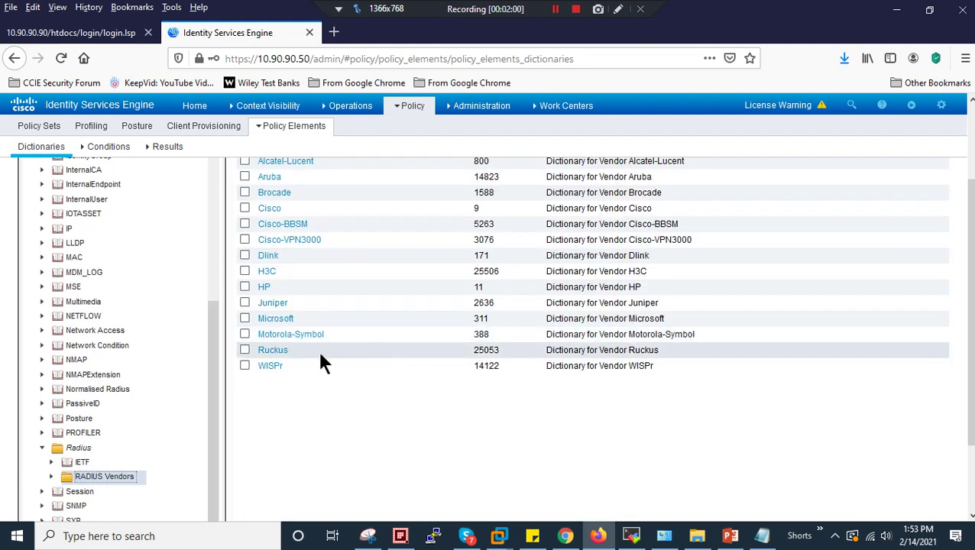
{"action": "scroll", "coordinate": [306, 320], "scroll_direction": "up", "scroll_amount": 1}
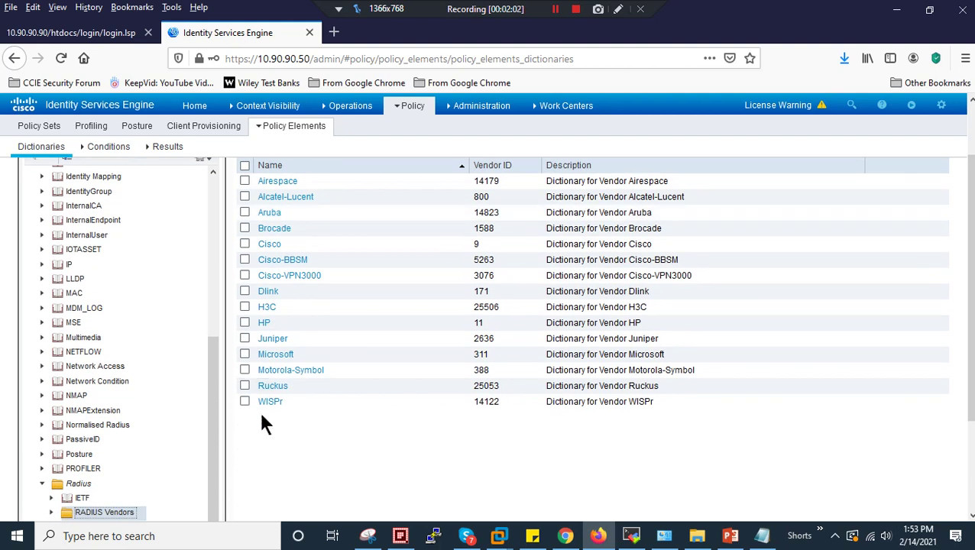
{"action": "scroll", "coordinate": [430, 432], "scroll_direction": "up", "scroll_amount": 2}
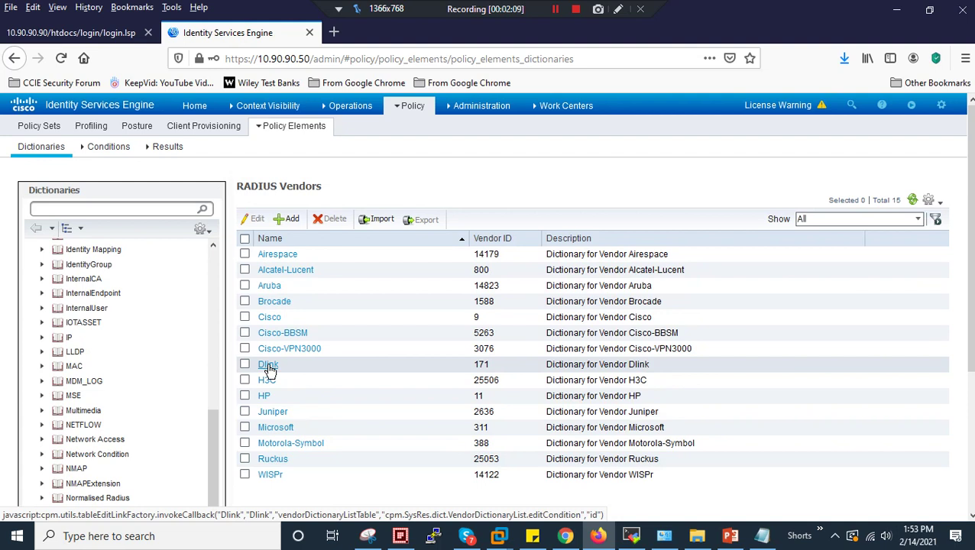
{"action": "left_click", "coordinate": [377, 222]}
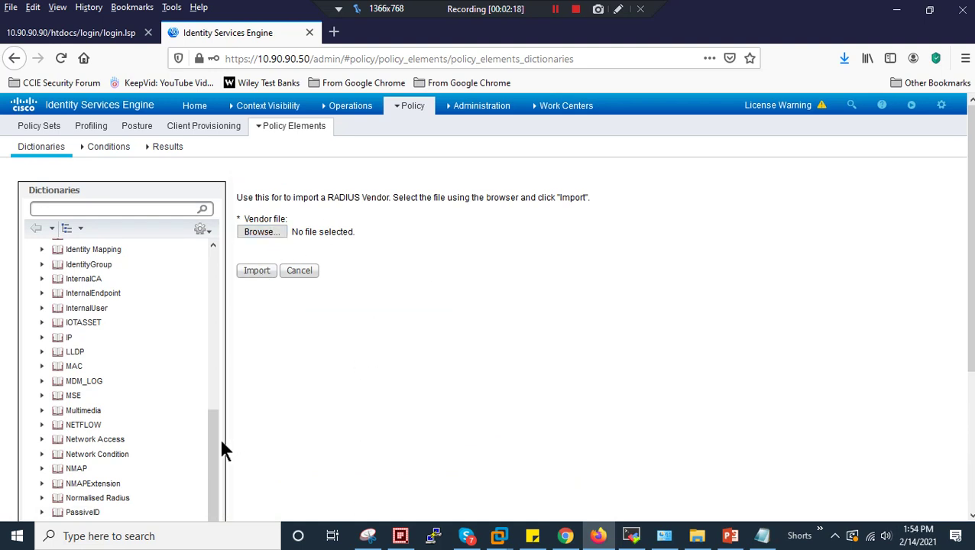
{"action": "left_click_drag", "start_coordinate": [211, 443], "coordinate": [229, 246]}
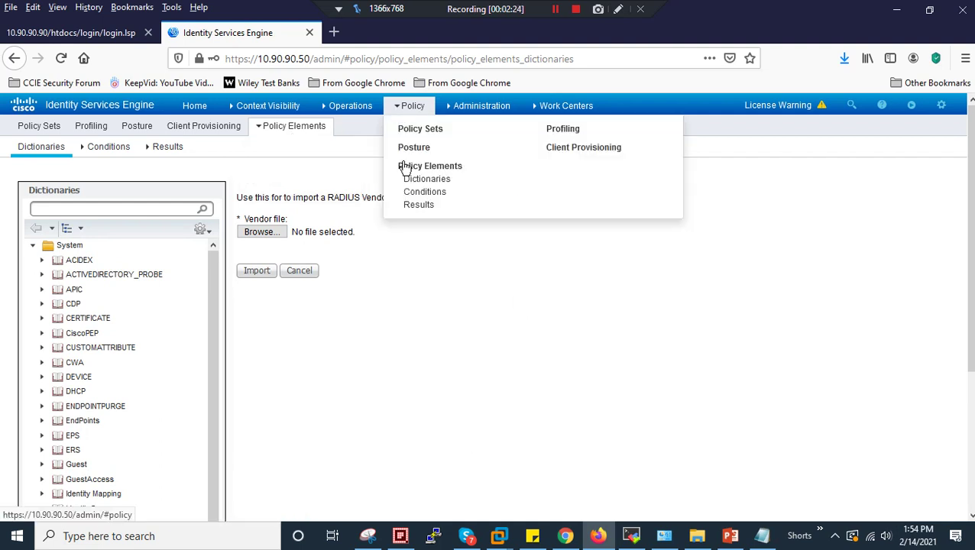
Go to Network Resources > Network Device Profiles, showing DLink-Profile among 10 profiles.
{"action": "mouse_move", "coordinate": [462, 107]}
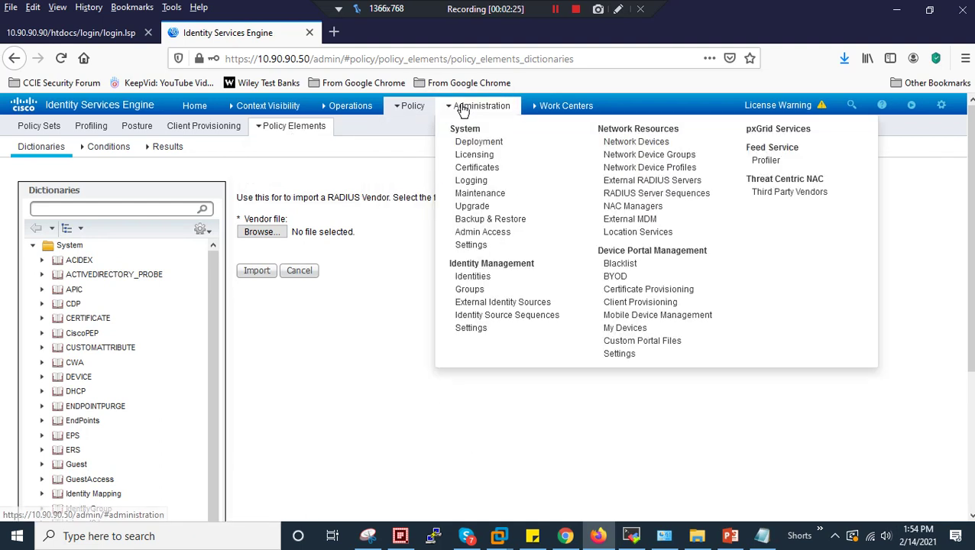
{"action": "triple_click", "coordinate": [389, 144]}
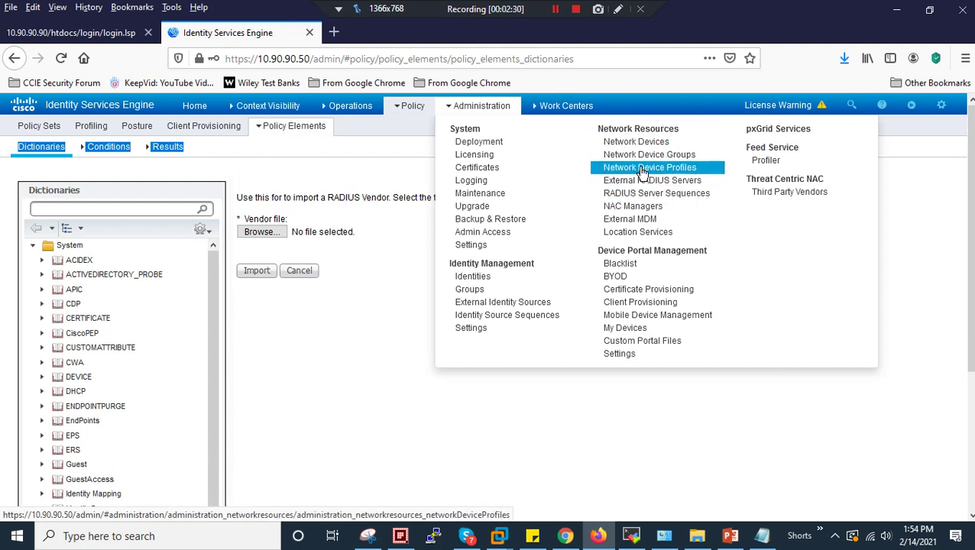
{"action": "left_click", "coordinate": [642, 170]}
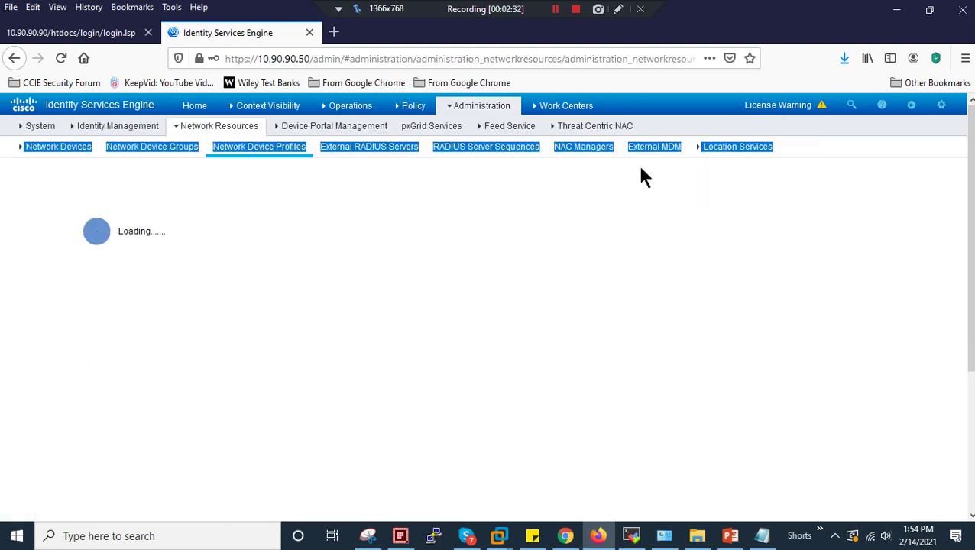
{"action": "left_click", "coordinate": [828, 149]}
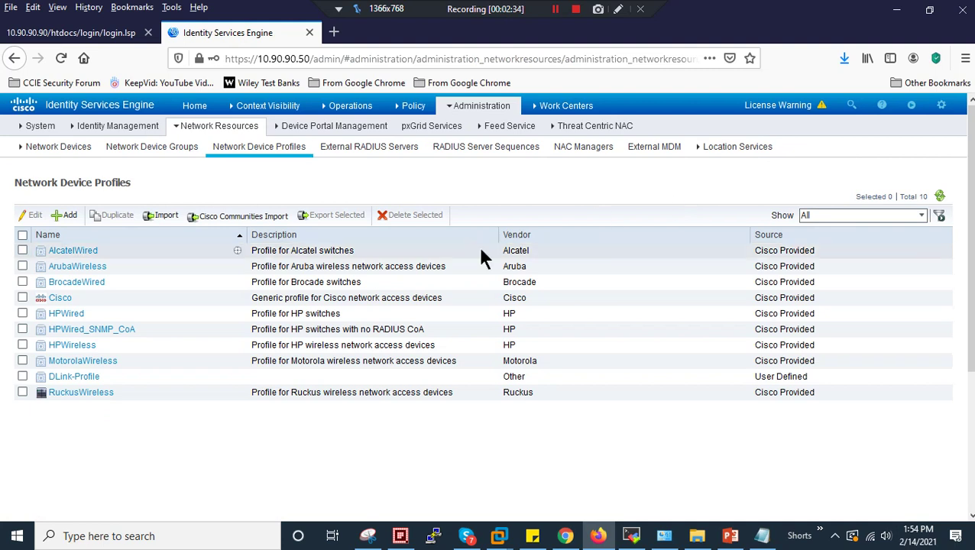
Open DLink-Profile and confirm RADIUS is supported with the Dlink dictionary, without changes.
{"action": "left_click", "coordinate": [71, 379]}
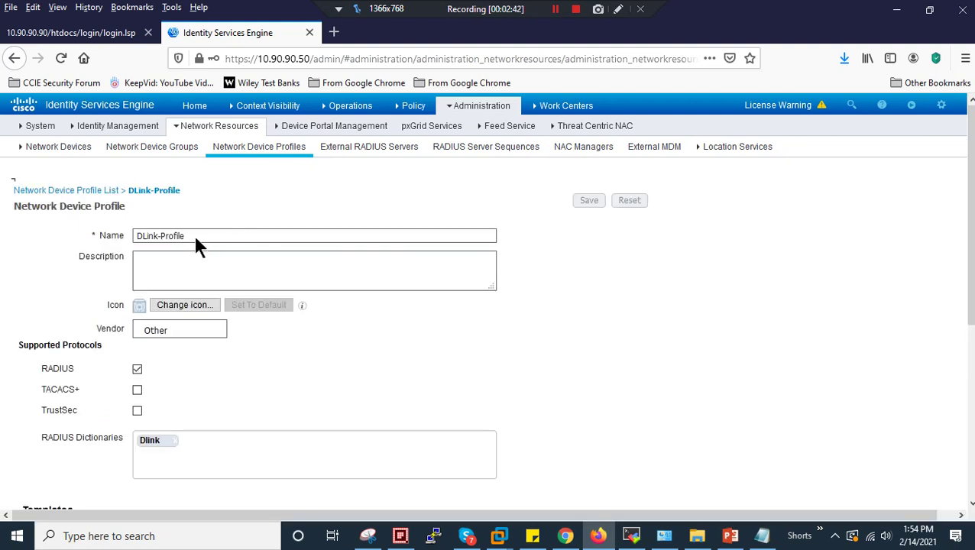
{"action": "scroll", "coordinate": [112, 254], "scroll_direction": "down", "scroll_amount": 2}
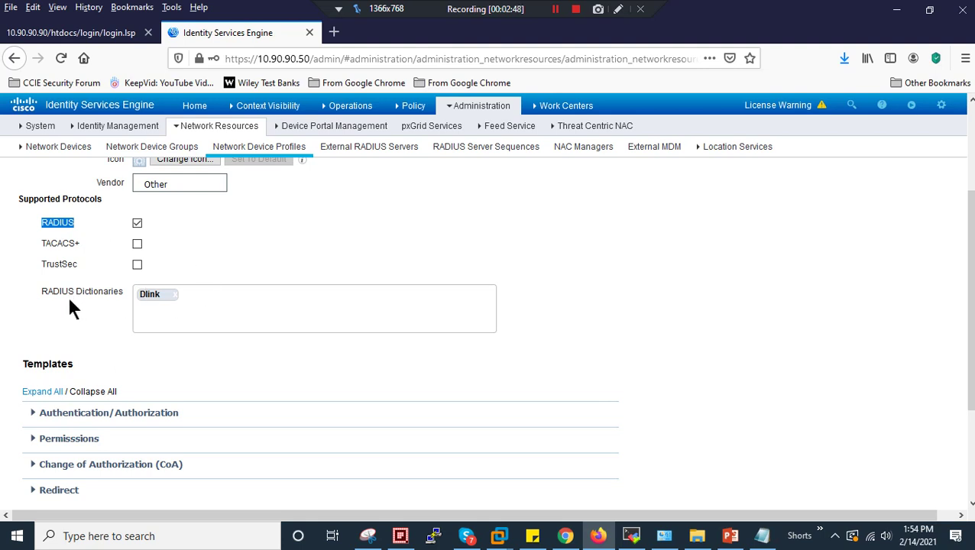
{"action": "left_click", "coordinate": [194, 310]}
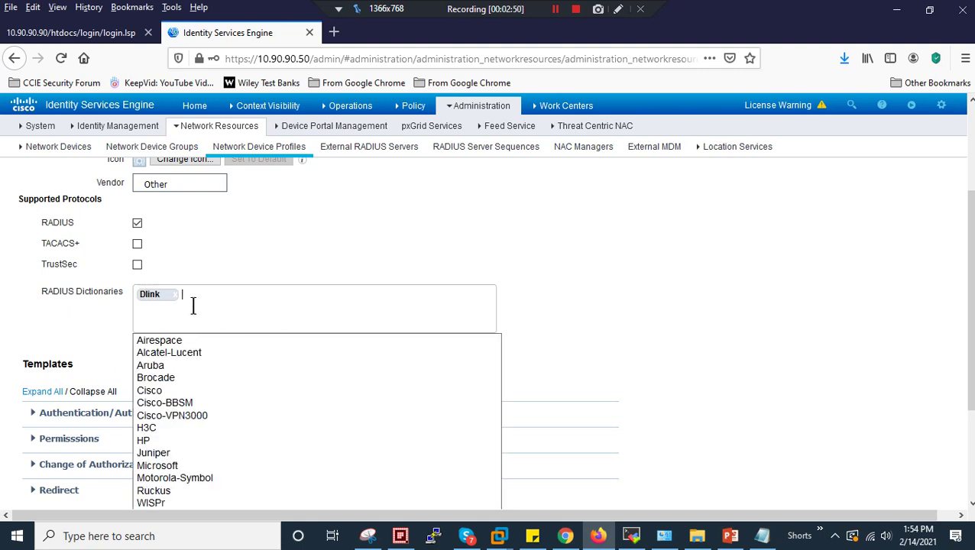
{"action": "left_click", "coordinate": [675, 304]}
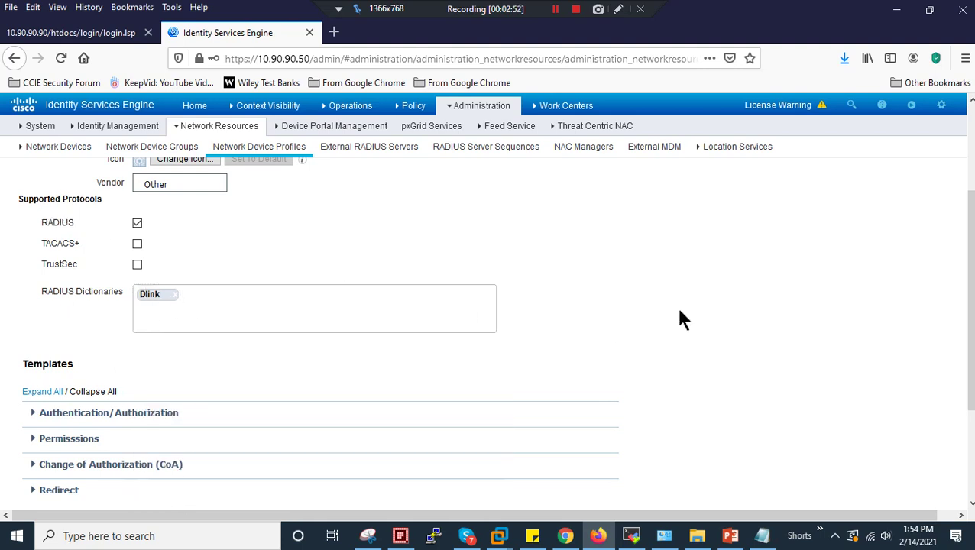
{"action": "scroll", "coordinate": [222, 337], "scroll_direction": "down", "scroll_amount": 2}
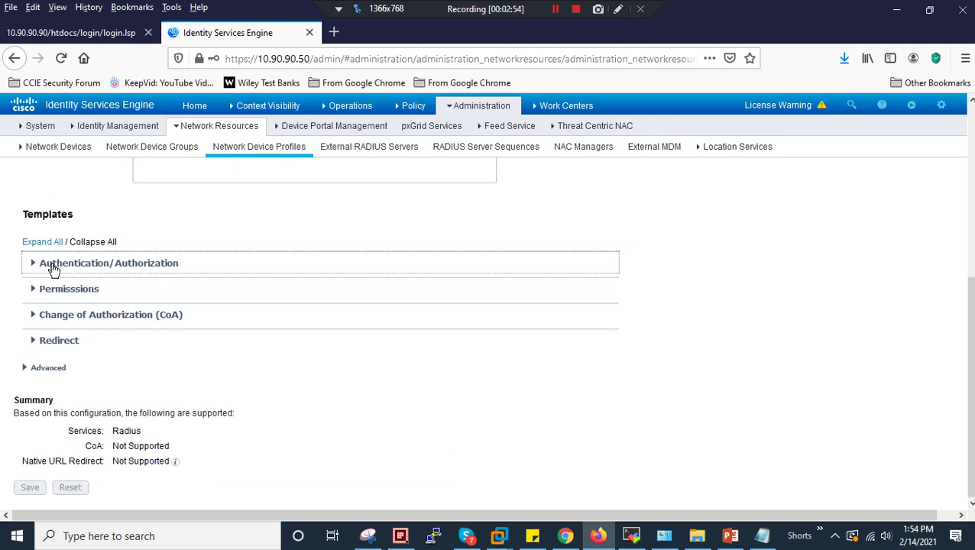
Expand Authentication/Authorization and Permissions, showing MAB via PAP/ASCII, CHAP, EAP-MD5 and IETF 802.1X VLAN.
{"action": "left_click", "coordinate": [52, 265]}
{"action": "scroll", "coordinate": [183, 275], "scroll_direction": "down", "scroll_amount": 5}
{"action": "scroll", "coordinate": [107, 259], "scroll_direction": "up", "scroll_amount": 3}
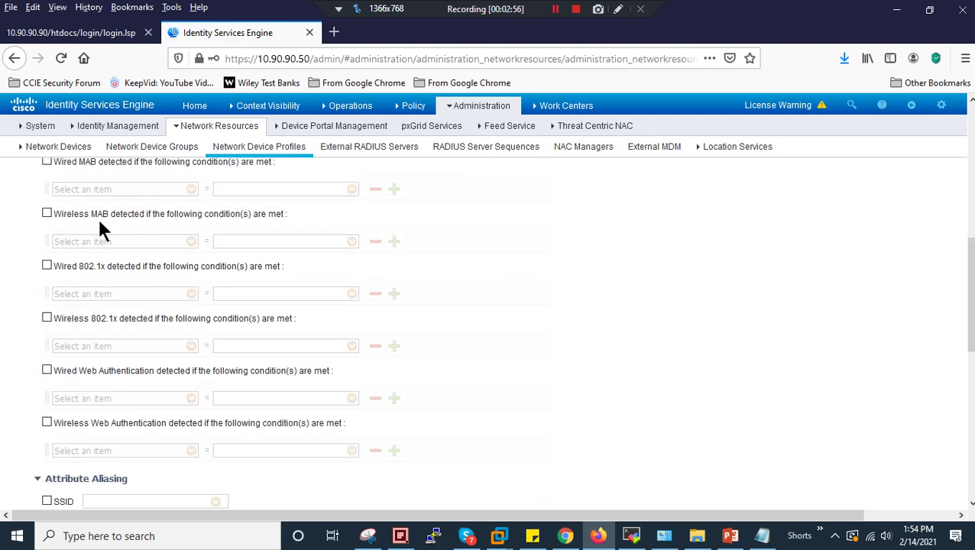
{"action": "scroll", "coordinate": [98, 227], "scroll_direction": "down", "scroll_amount": 6}
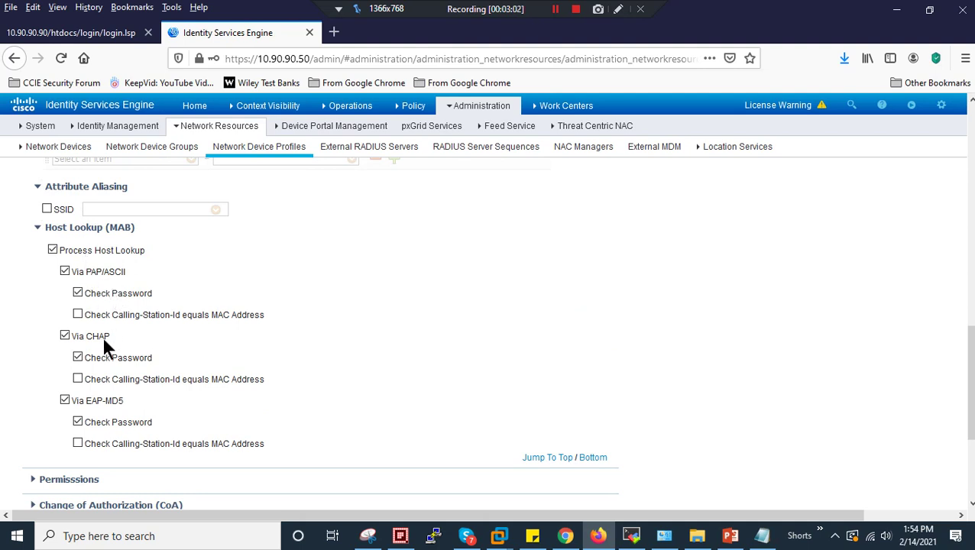
{"action": "scroll", "coordinate": [111, 409], "scroll_direction": "down", "scroll_amount": 5}
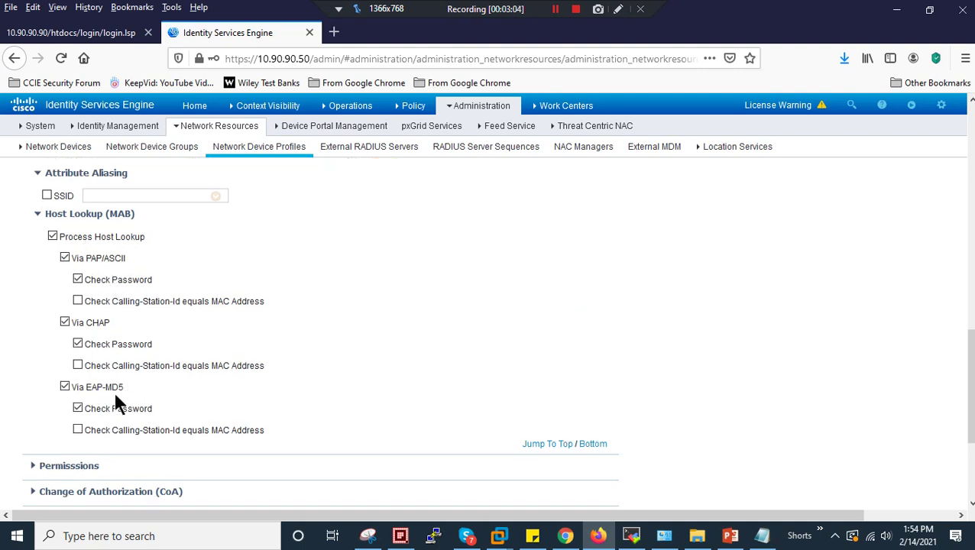
{"action": "left_click", "coordinate": [89, 297]}
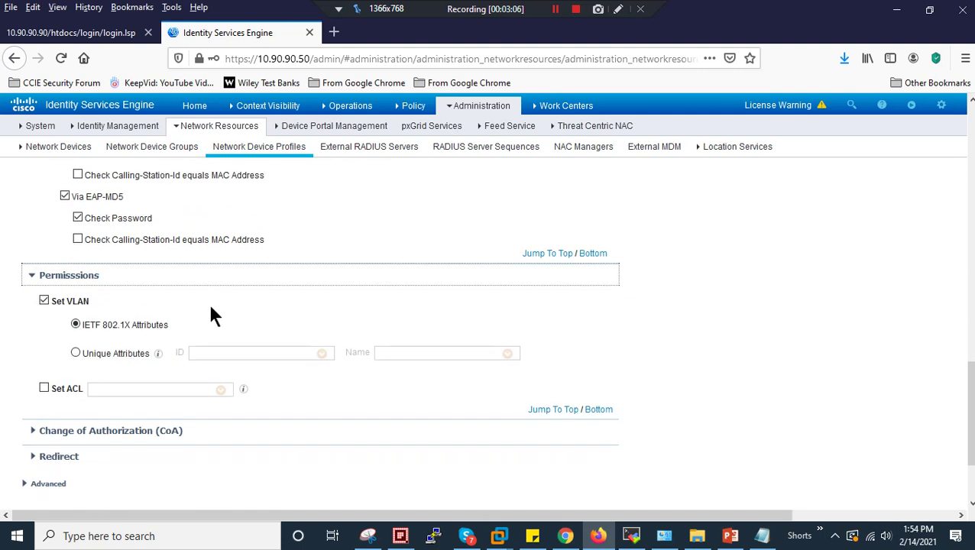
{"action": "double_click", "coordinate": [51, 311]}
{"action": "left_click", "coordinate": [97, 336]}
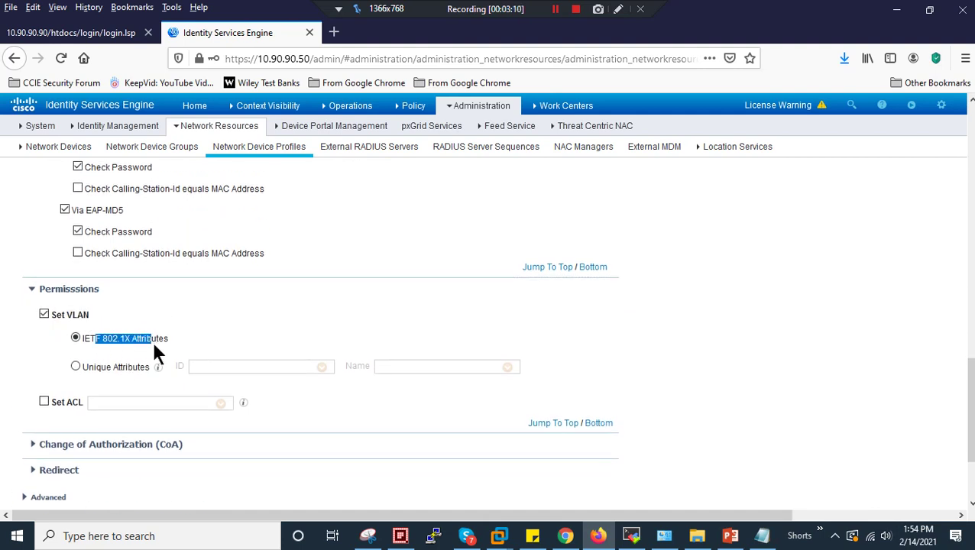
{"action": "scroll", "coordinate": [152, 344], "scroll_direction": "down", "scroll_amount": 3}
Expand Change of Authorization, Redirect and Advanced, confirming CoA and redirect are unsupported.
{"action": "left_click", "coordinate": [137, 320]}
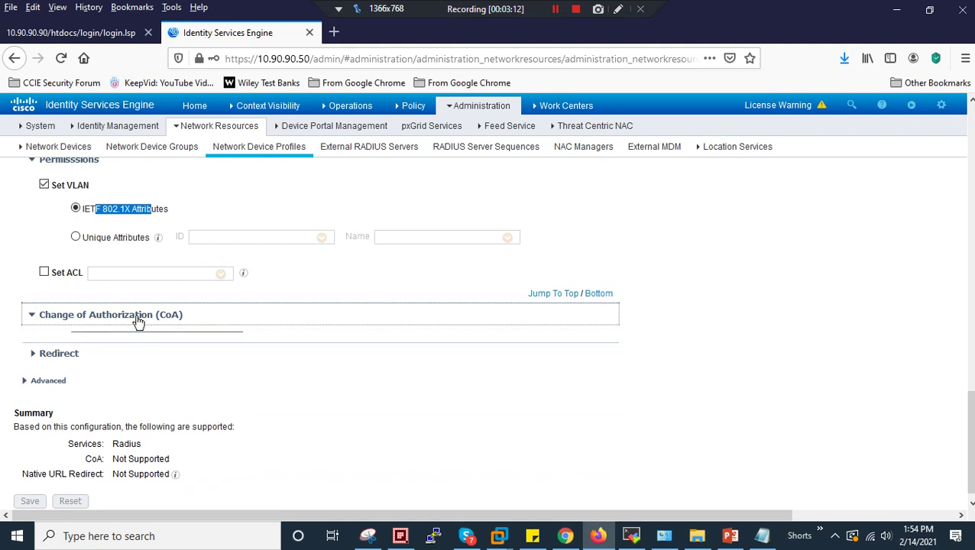
{"action": "scroll", "coordinate": [214, 329], "scroll_direction": "down", "scroll_amount": 1}
{"action": "left_click", "coordinate": [50, 343]}
{"action": "scroll", "coordinate": [200, 328], "scroll_direction": "down", "scroll_amount": 1}
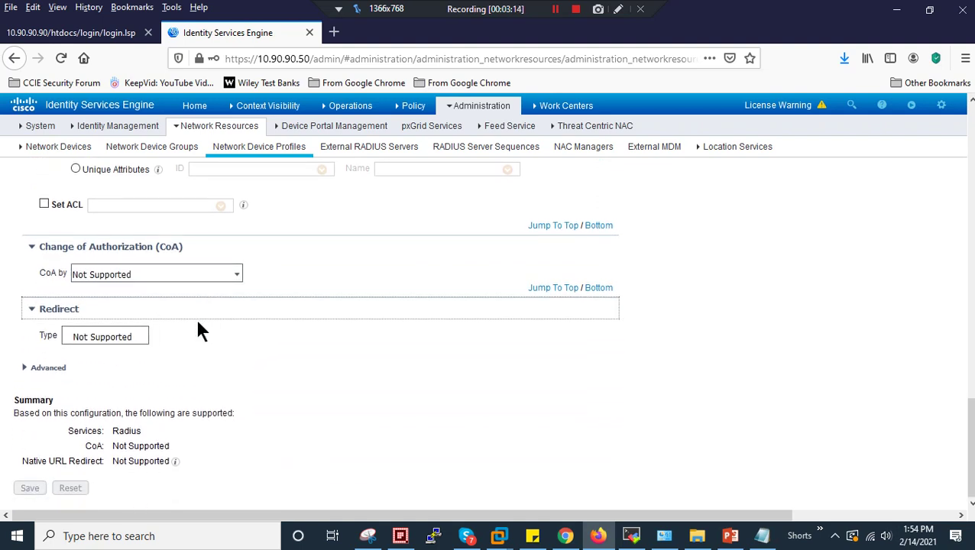
{"action": "left_click", "coordinate": [55, 368]}
{"action": "scroll", "coordinate": [241, 327], "scroll_direction": "down", "scroll_amount": 4}
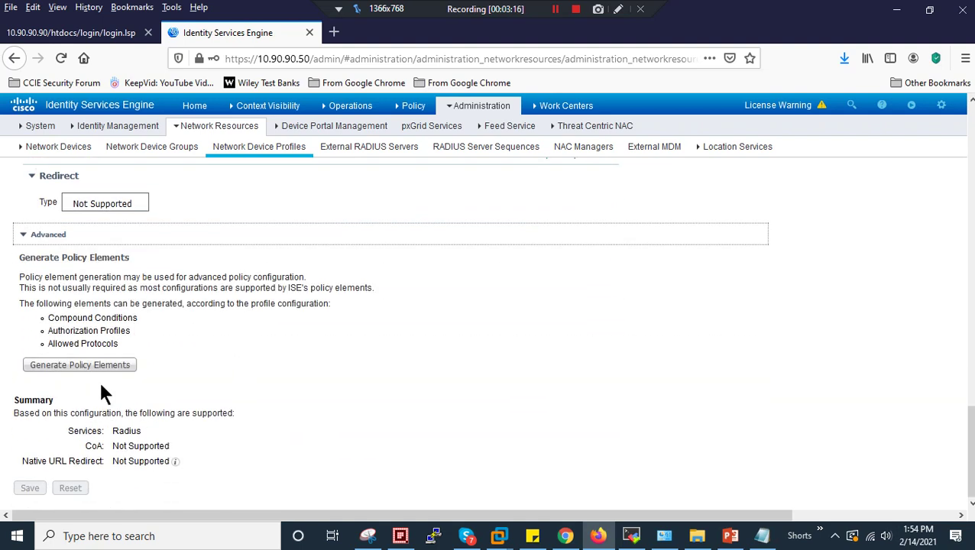
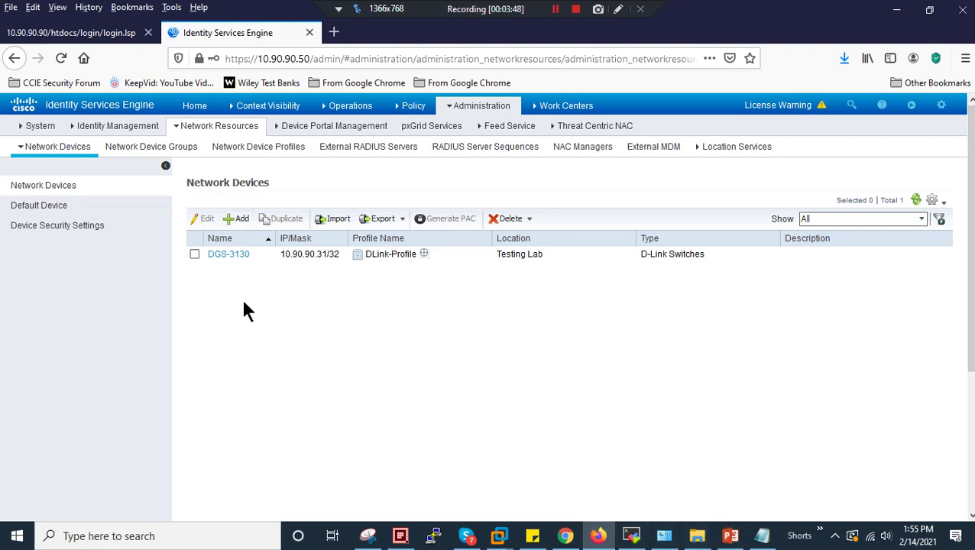
Add a new network device named DGS-1510 and check the topology diagram for its address.
{"action": "left_click", "coordinate": [238, 219]}
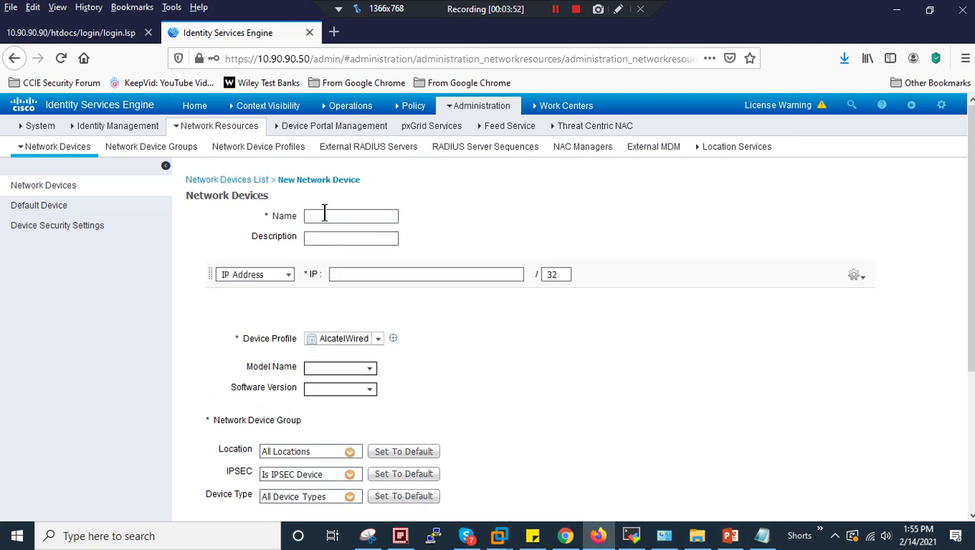
{"action": "type", "text": "DGS"}
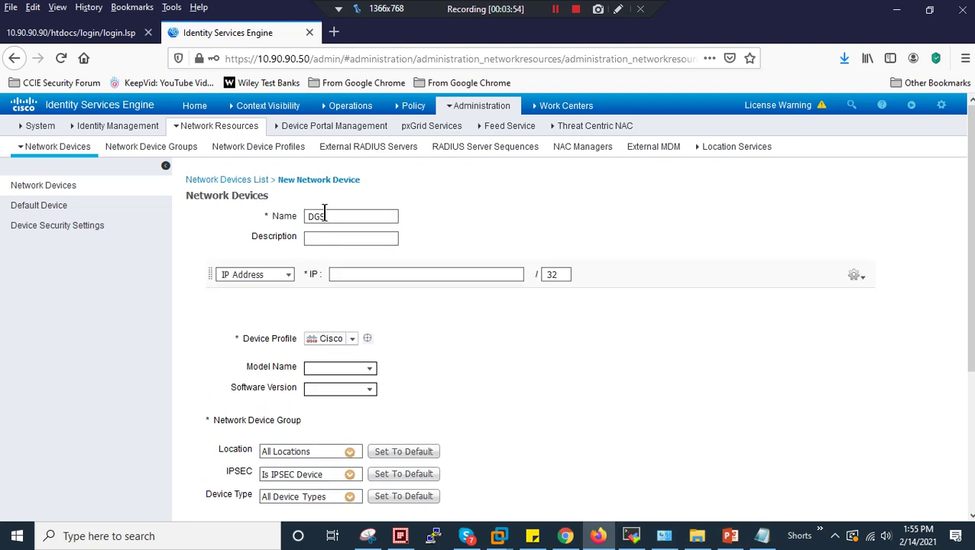
{"action": "type", "text": " 1510"}
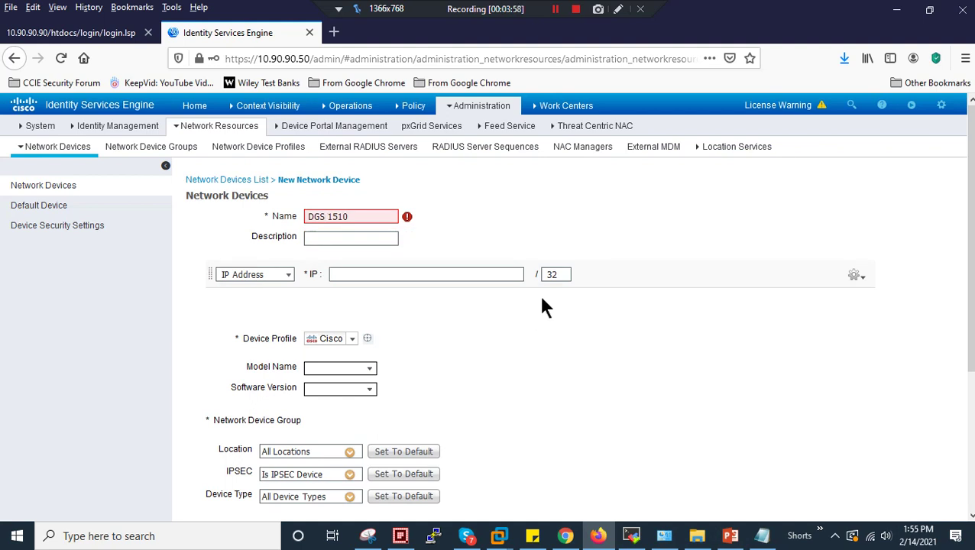
{"action": "type", "text": "-"}
{"action": "key", "text": "Delete"}
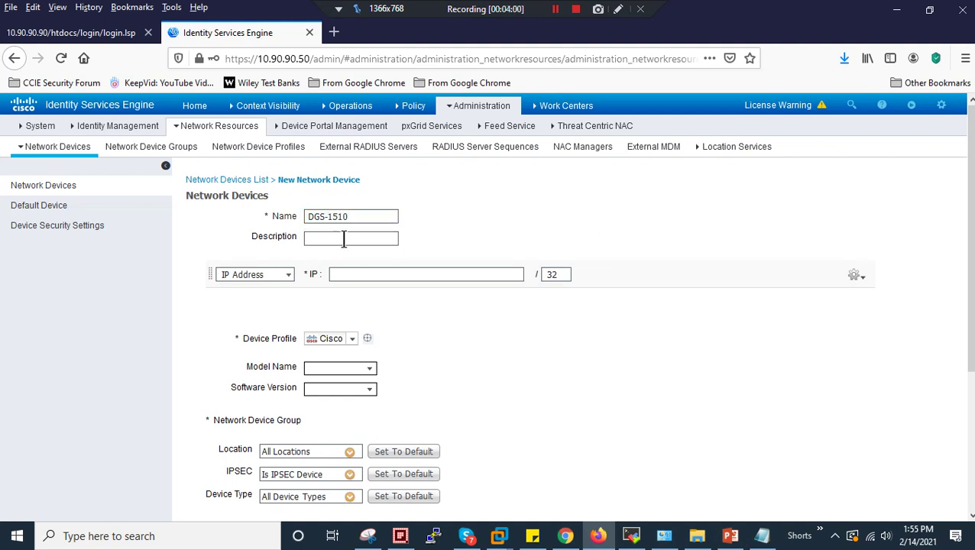
{"action": "left_click", "coordinate": [354, 274]}
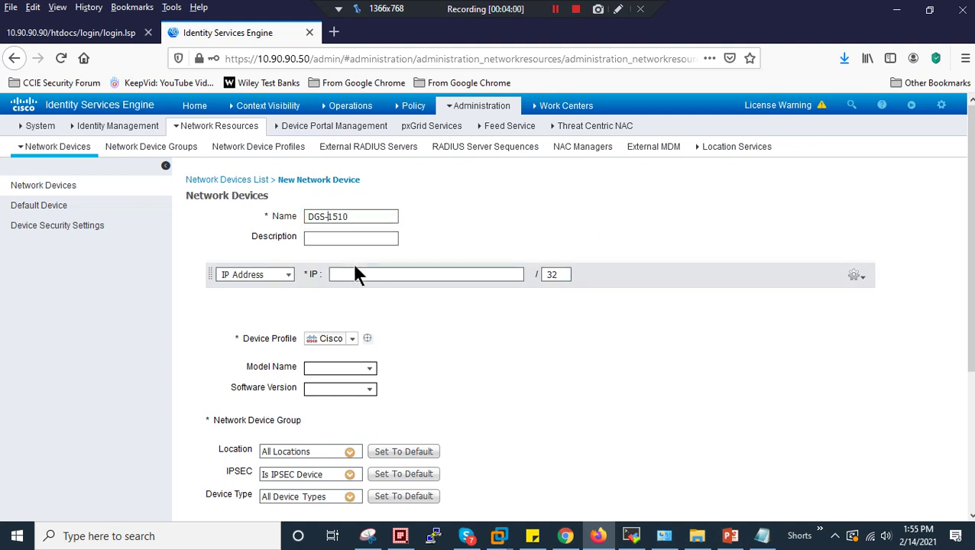
{"action": "left_click", "coordinate": [731, 535]}
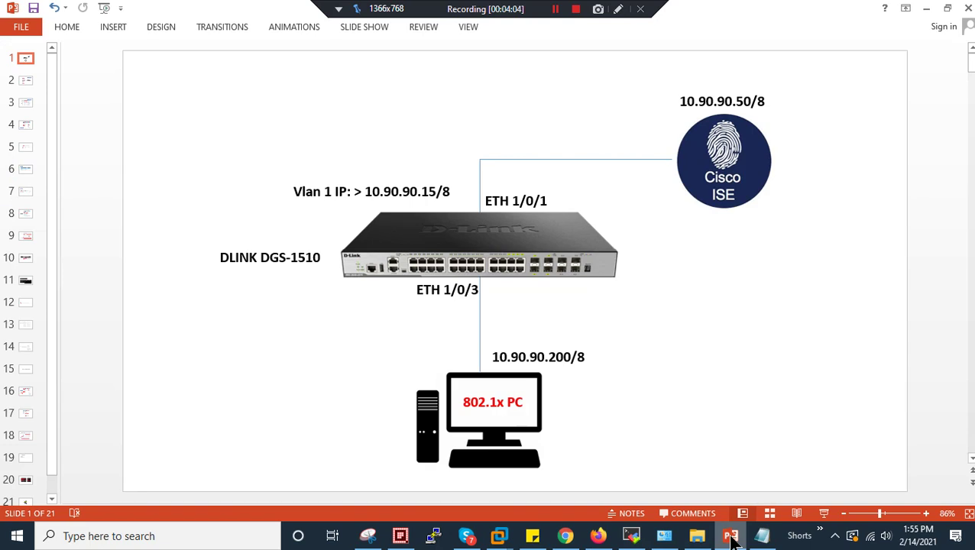
Enter IP 10.90.90.15, device profile DLink-Profile, location Testing Lab and IPSEC No.
{"action": "left_click", "coordinate": [731, 536]}
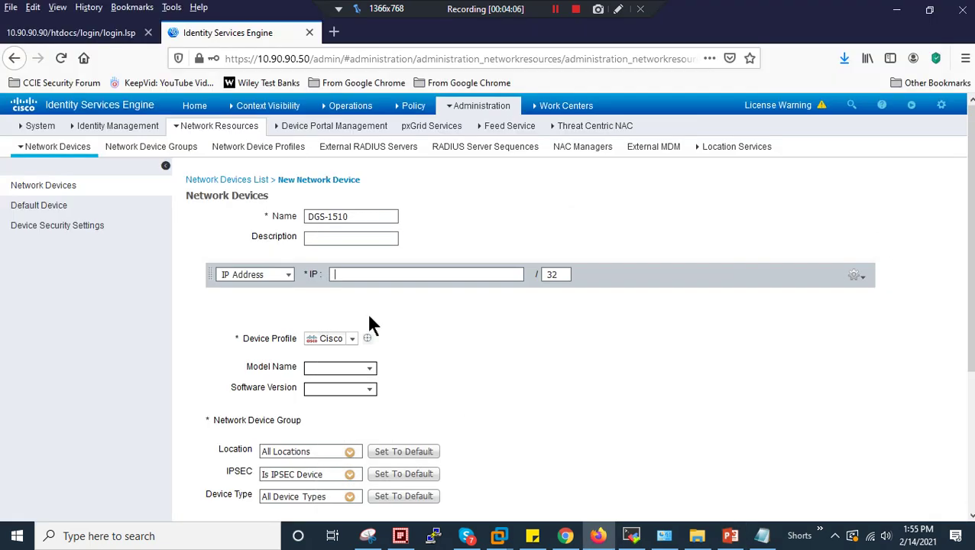
{"action": "type", "text": "10.90.90.15"}
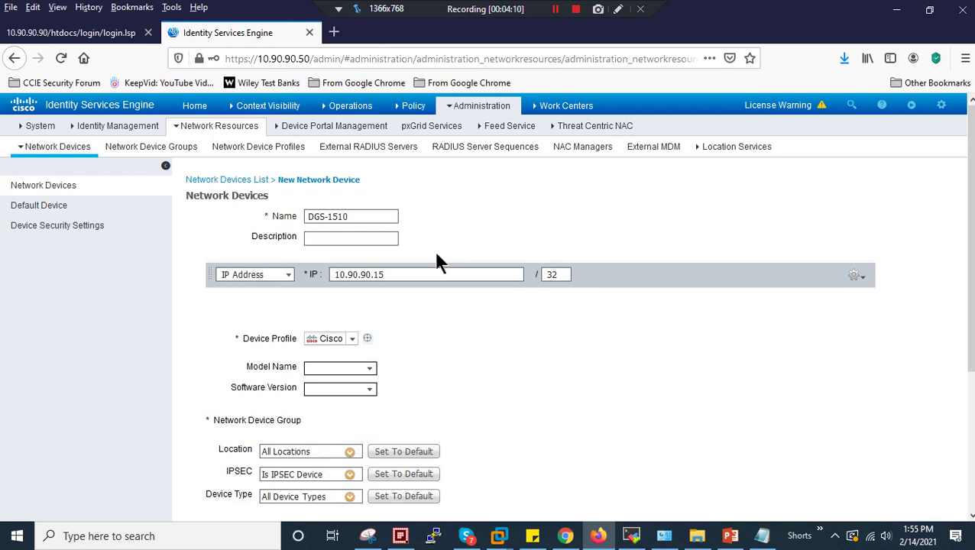
{"action": "left_click", "coordinate": [343, 341]}
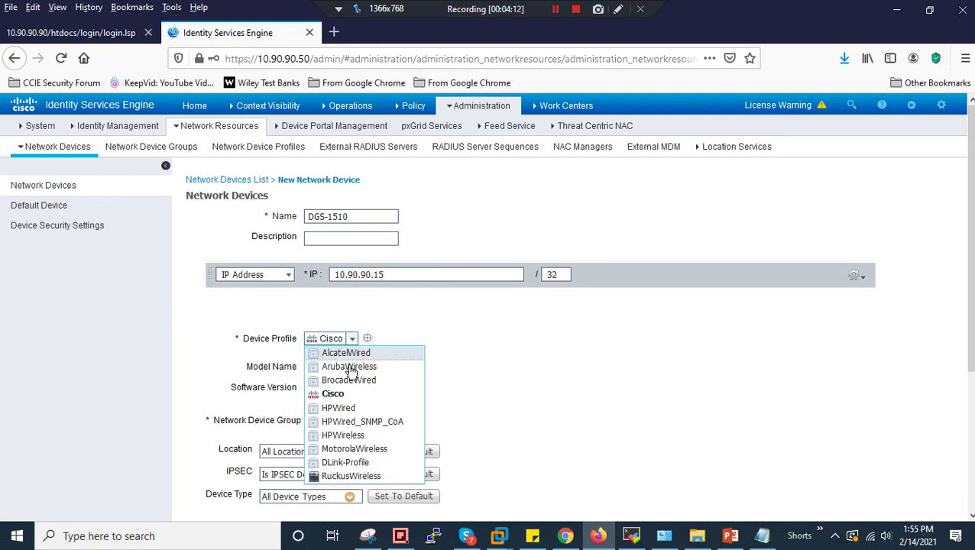
{"action": "left_click", "coordinate": [363, 463]}
{"action": "scroll", "coordinate": [401, 348], "scroll_direction": "down", "scroll_amount": 2}
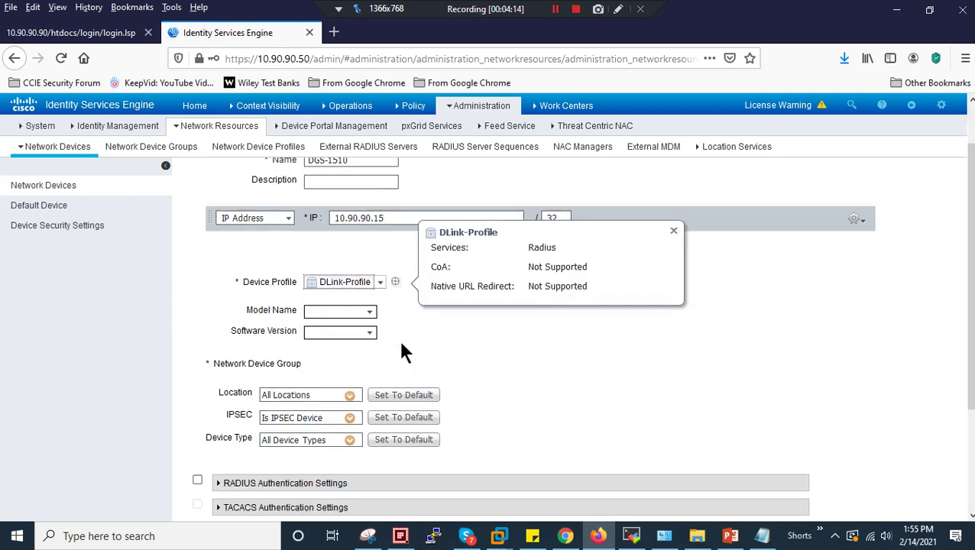
{"action": "mouse_move", "coordinate": [297, 151]}
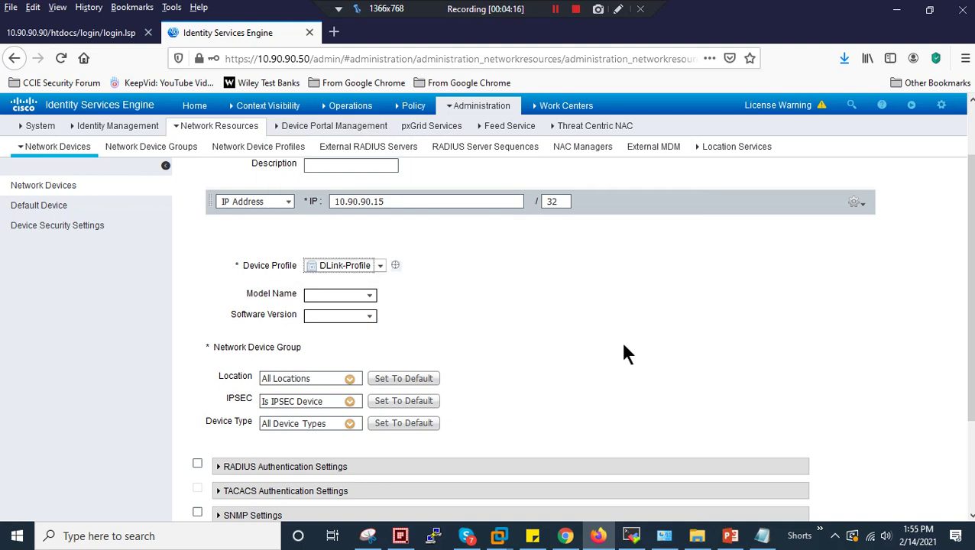
{"action": "scroll", "coordinate": [321, 344], "scroll_direction": "down", "scroll_amount": 2}
{"action": "left_click", "coordinate": [350, 306]}
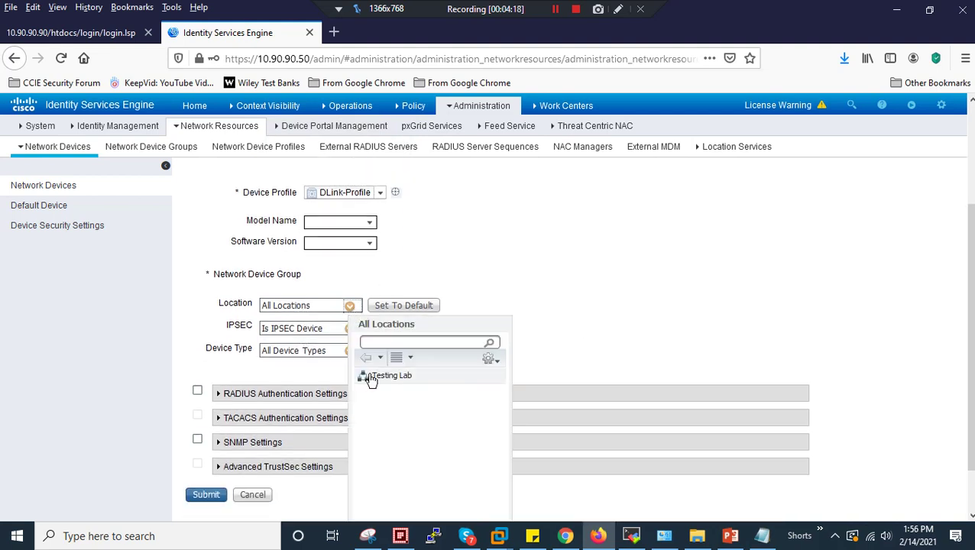
{"action": "left_click", "coordinate": [375, 376]}
{"action": "left_click", "coordinate": [348, 329]}
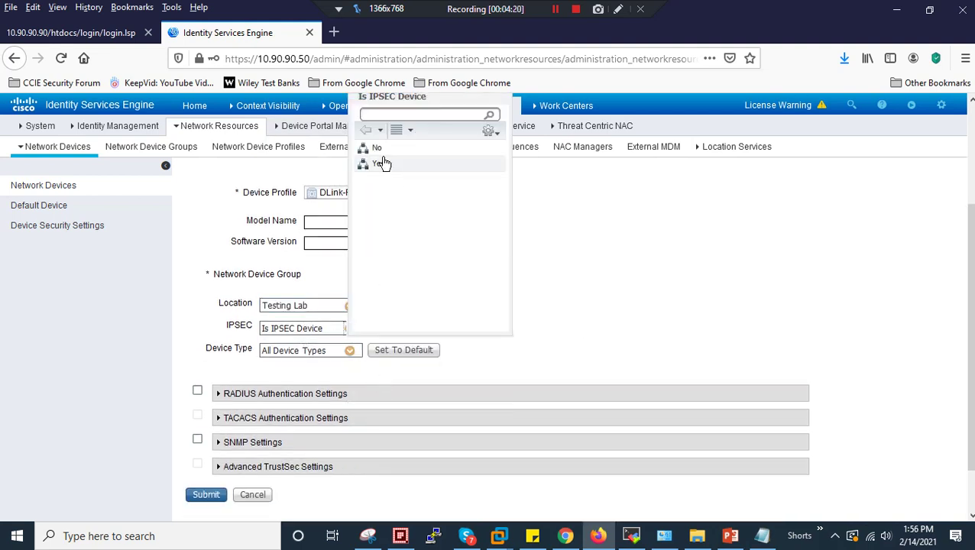
{"action": "left_click", "coordinate": [380, 152]}
Set device type D-Link Switches, enable RADIUS with a shared secret, and submit the device.
{"action": "left_click", "coordinate": [350, 350]}
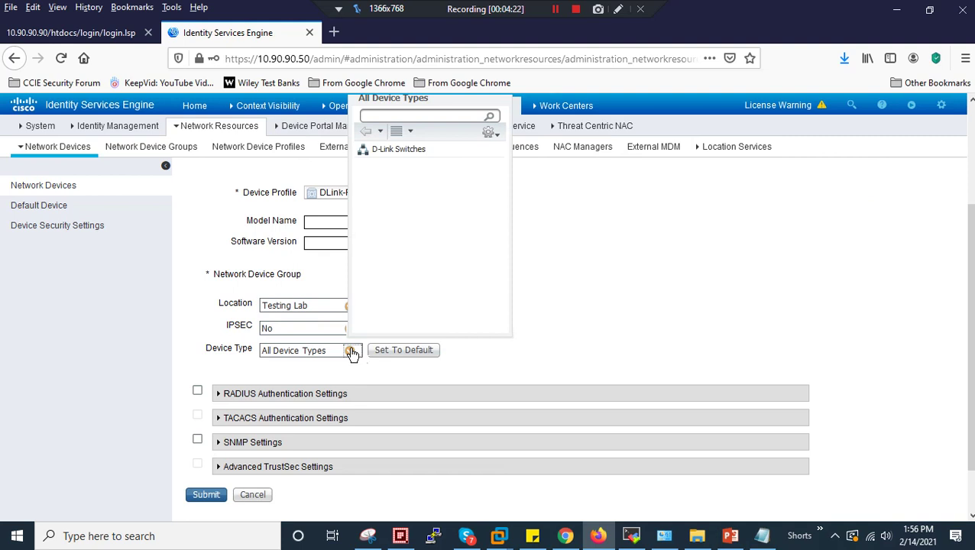
{"action": "left_click", "coordinate": [402, 154]}
{"action": "scroll", "coordinate": [336, 386], "scroll_direction": "down", "scroll_amount": 2}
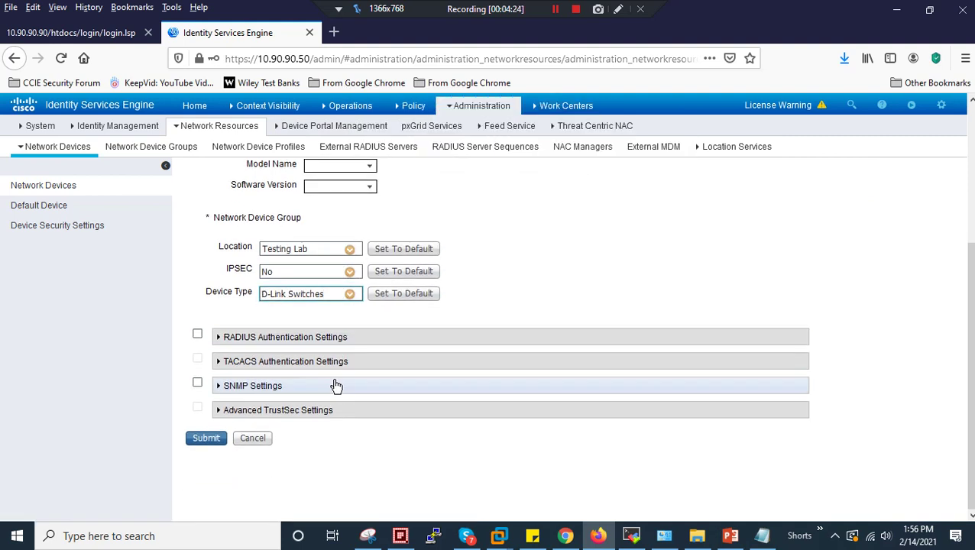
{"action": "left_click", "coordinate": [198, 335]}
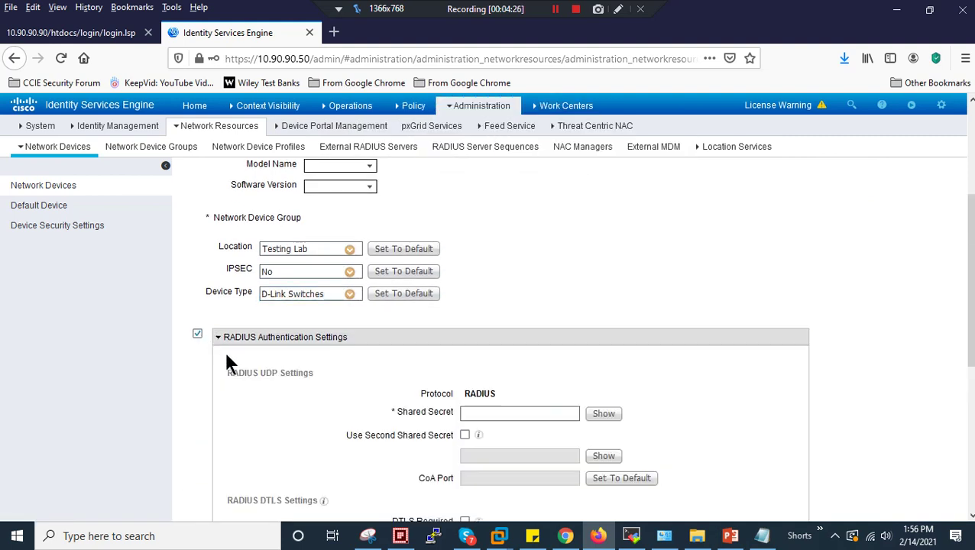
{"action": "left_click", "coordinate": [492, 414]}
{"action": "left_click", "coordinate": [603, 414]}
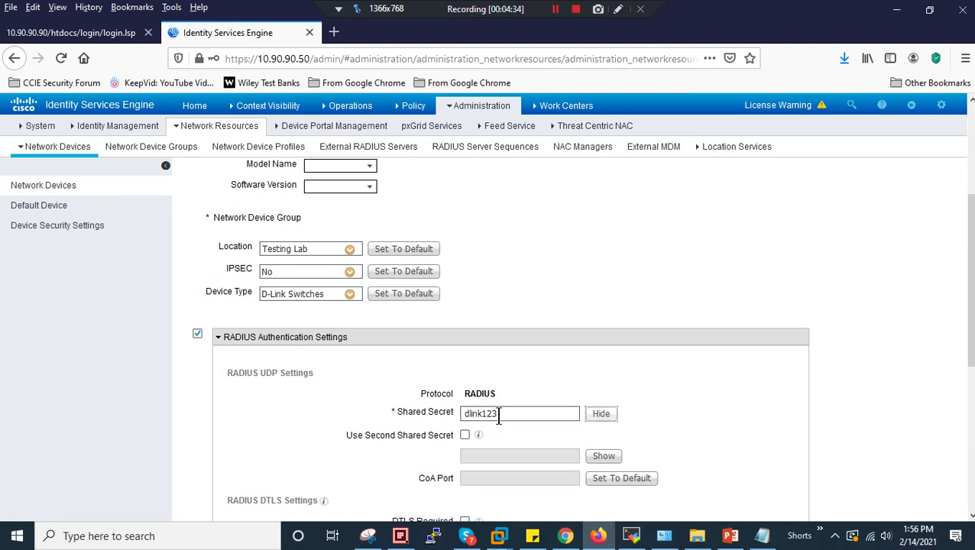
{"action": "scroll", "coordinate": [507, 398], "scroll_direction": "down", "scroll_amount": 5}
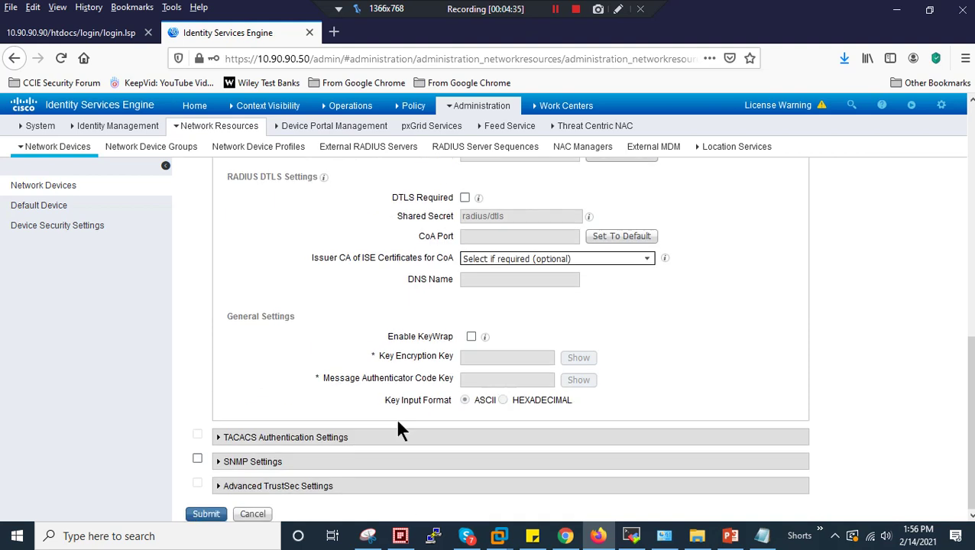
{"action": "left_click", "coordinate": [205, 514]}
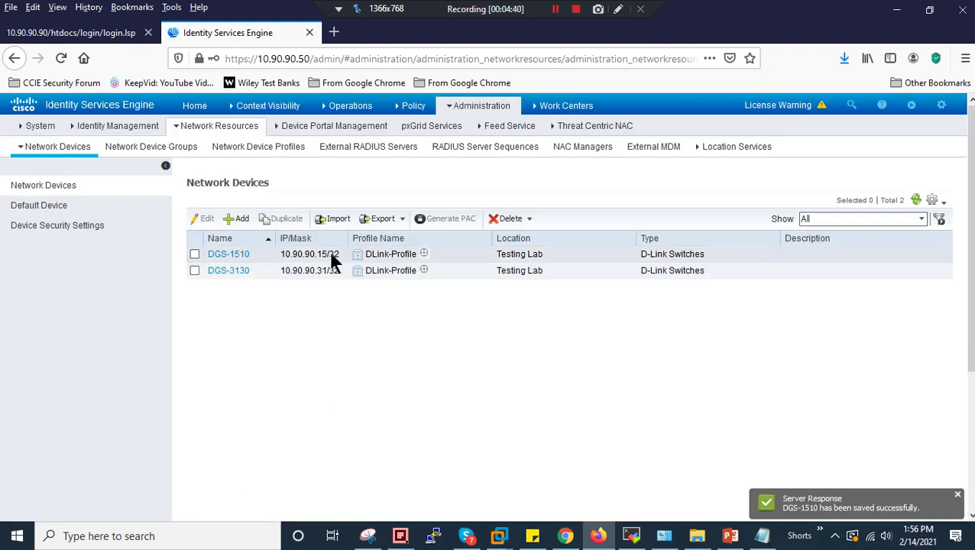
{"action": "left_click", "coordinate": [424, 255]}
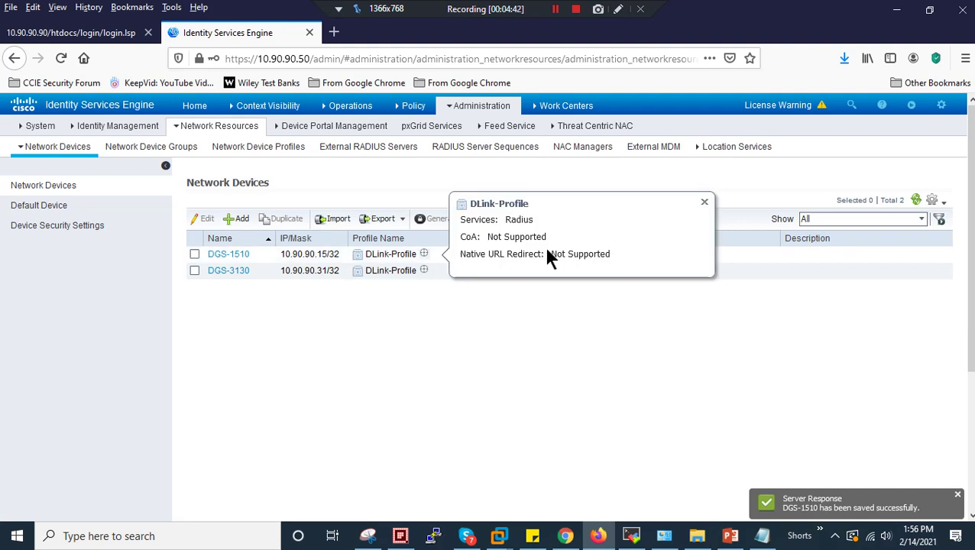
{"action": "left_click", "coordinate": [682, 363]}
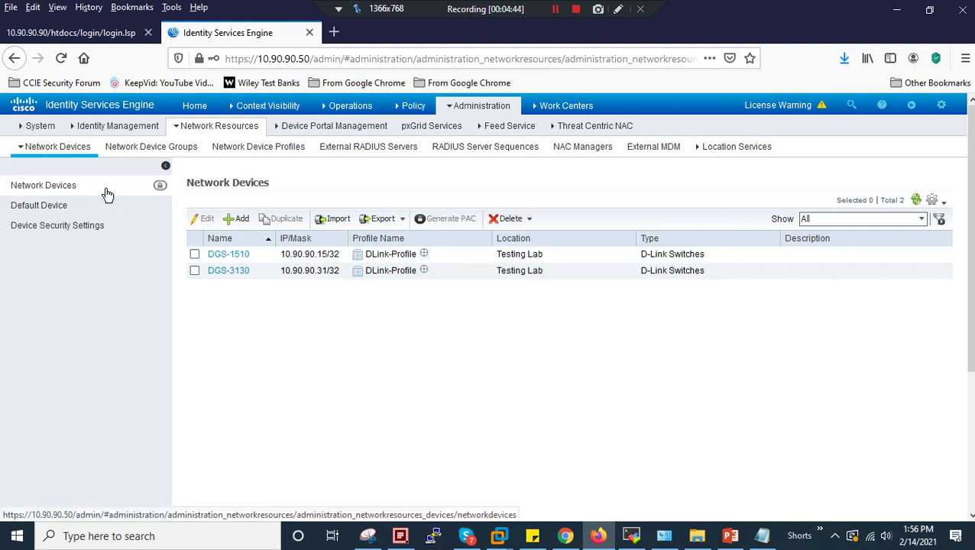
Start a new network access user named user15 and enter its login password twice.
{"action": "mouse_move", "coordinate": [111, 121]}
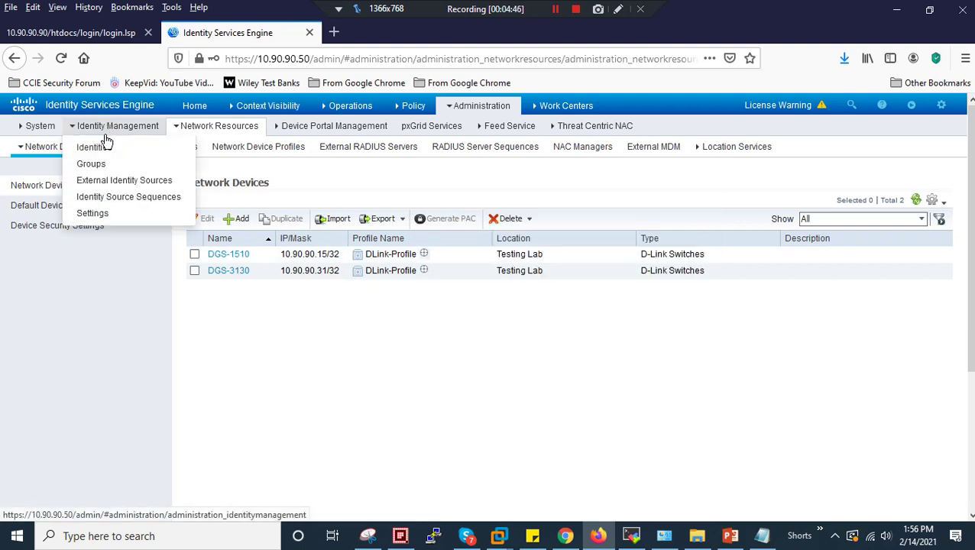
{"action": "left_click", "coordinate": [101, 147]}
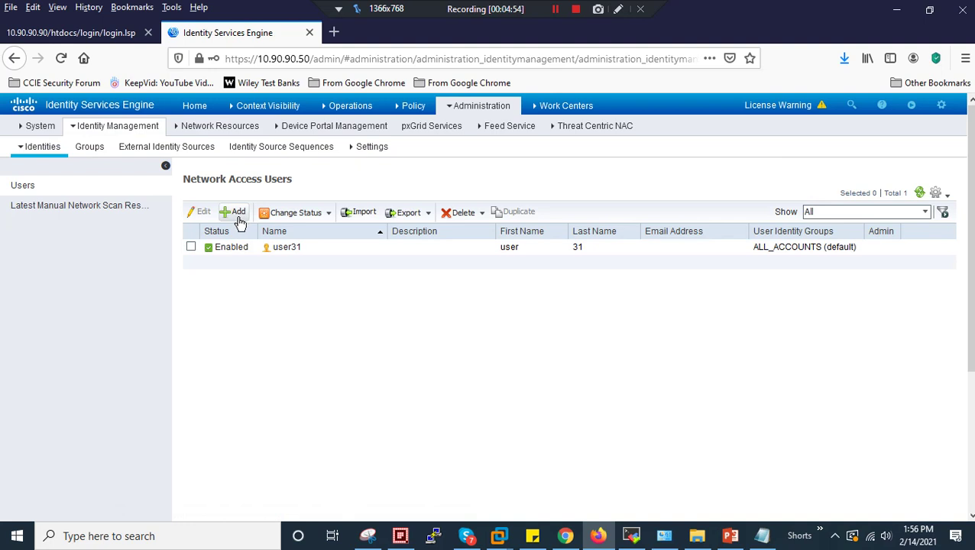
{"action": "left_click", "coordinate": [234, 213]}
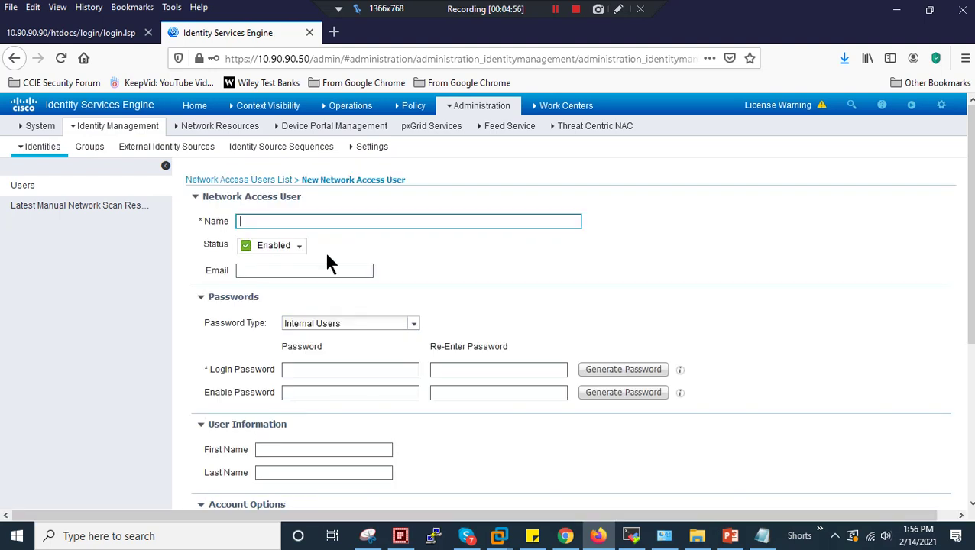
{"action": "type", "text": "user15"}
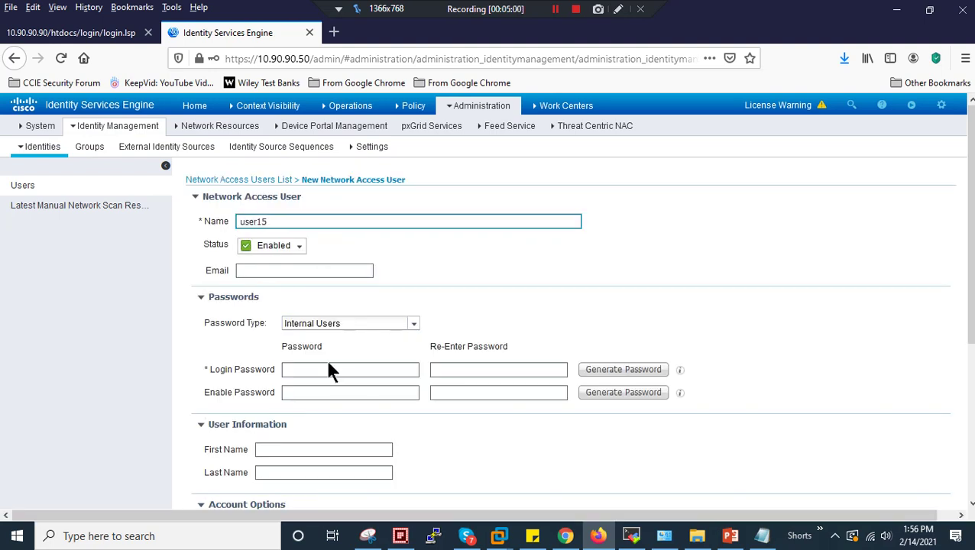
{"action": "left_click", "coordinate": [330, 370]}
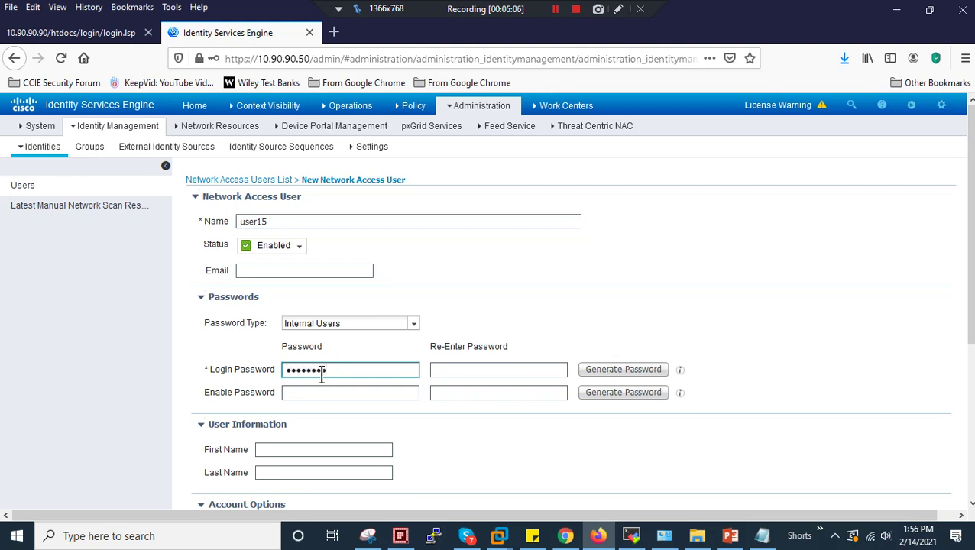
{"action": "key", "text": "Tab"}
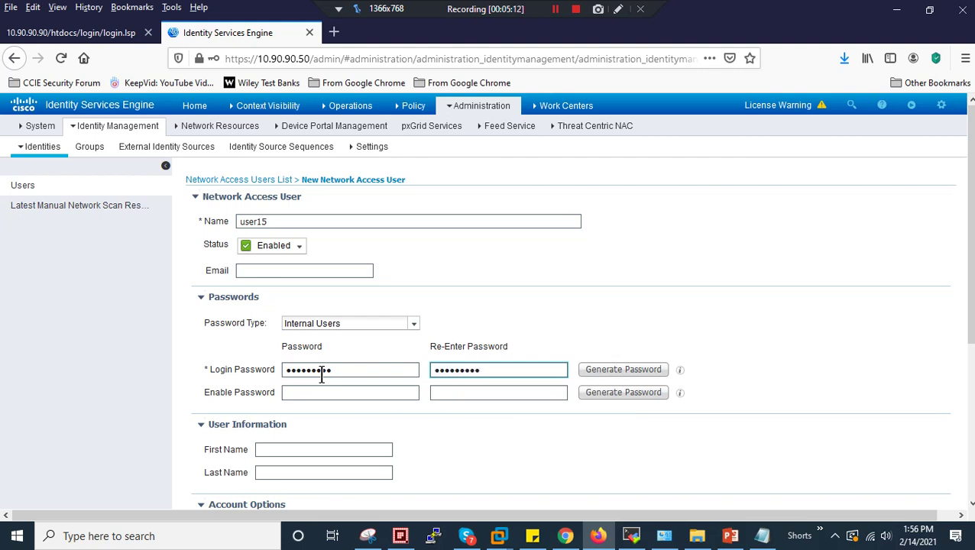
Set first name user, last name 15, group ALL_ACCOUNTS (default), and submit the user.
{"action": "left_click", "coordinate": [293, 449]}
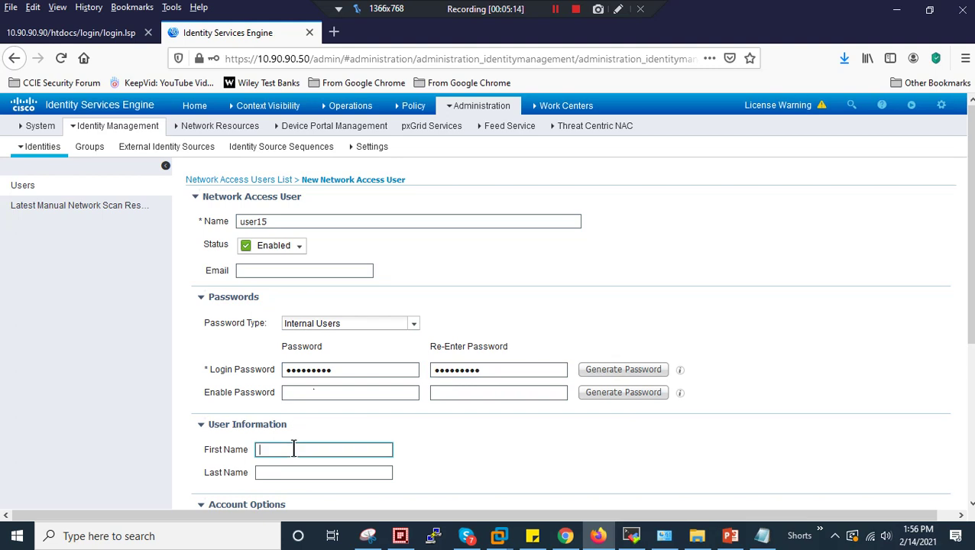
{"action": "key", "text": "Tab"}
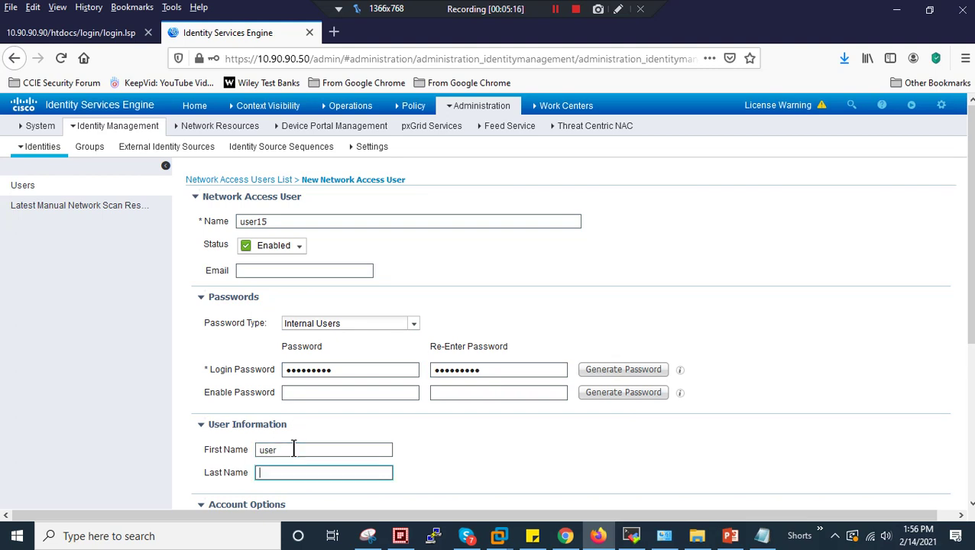
{"action": "type", "text": "15"}
{"action": "scroll", "coordinate": [298, 446], "scroll_direction": "down", "scroll_amount": 5}
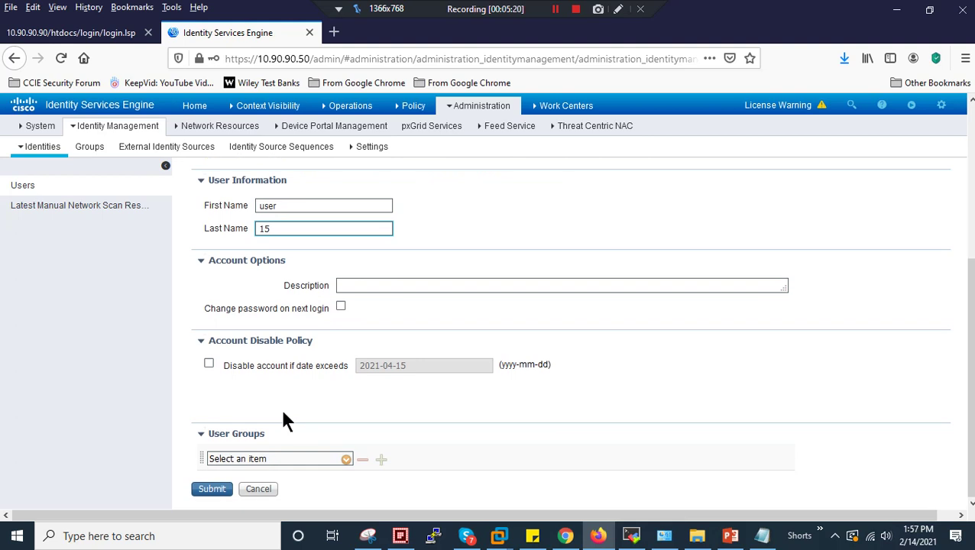
{"action": "left_click", "coordinate": [345, 459]}
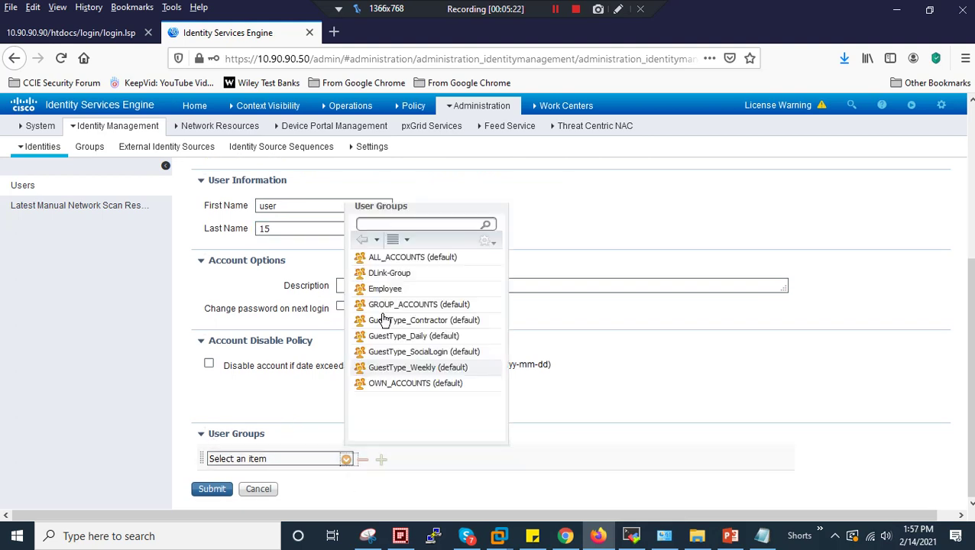
{"action": "left_click", "coordinate": [393, 258]}
{"action": "left_click", "coordinate": [226, 490]}
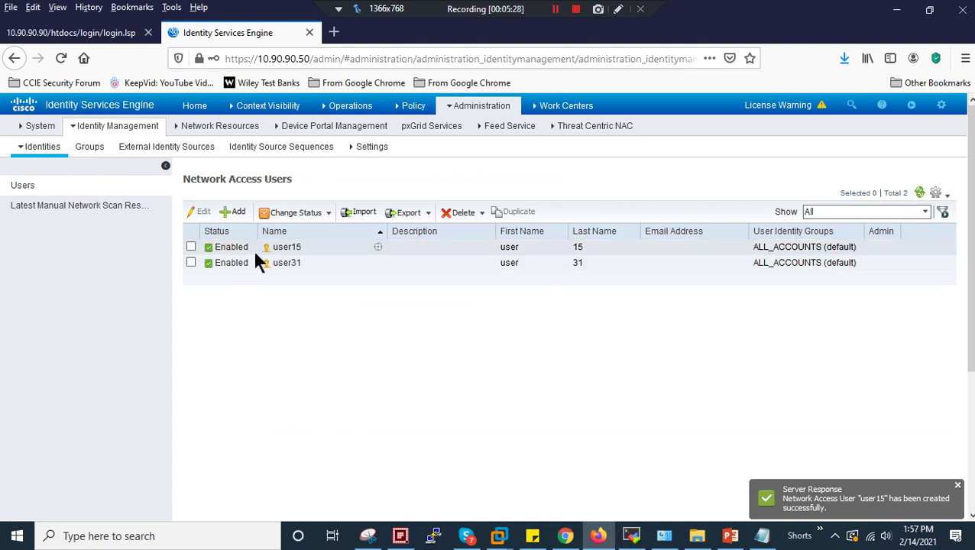
Review Default Network Access enabled protocols: PAP, CHAP, MS-CHAP, EAP-MD5 and EAP-TLS.
{"action": "left_click", "coordinate": [191, 247]}
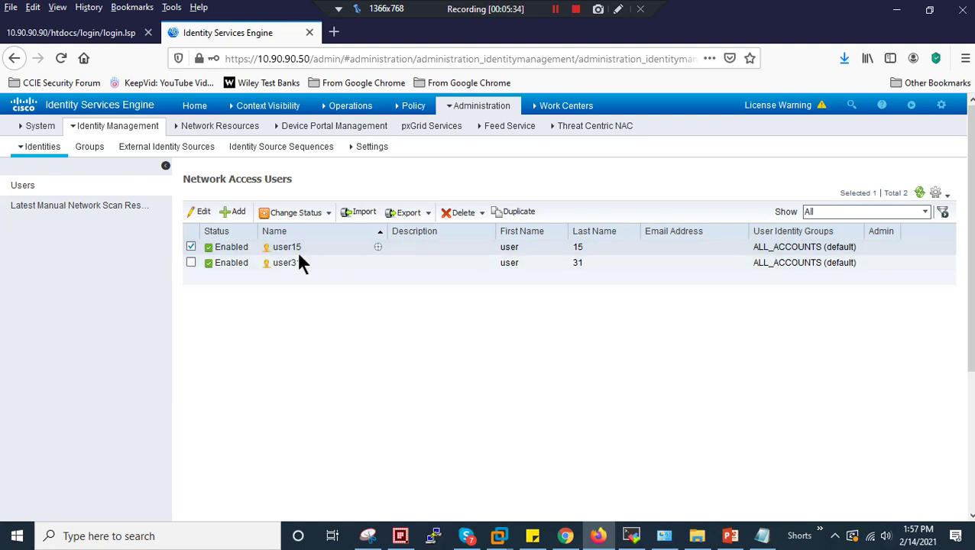
{"action": "left_click", "coordinate": [191, 248]}
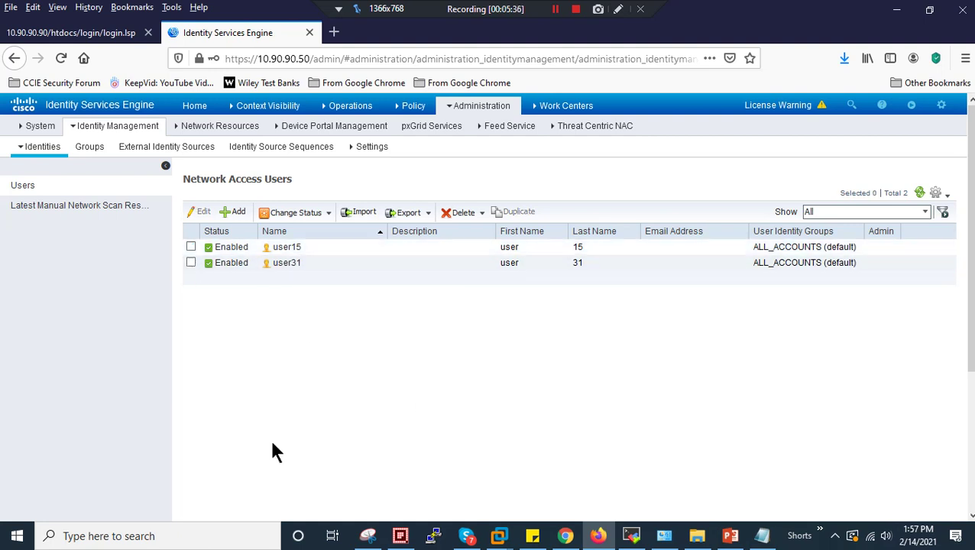
{"action": "left_click", "coordinate": [405, 108]}
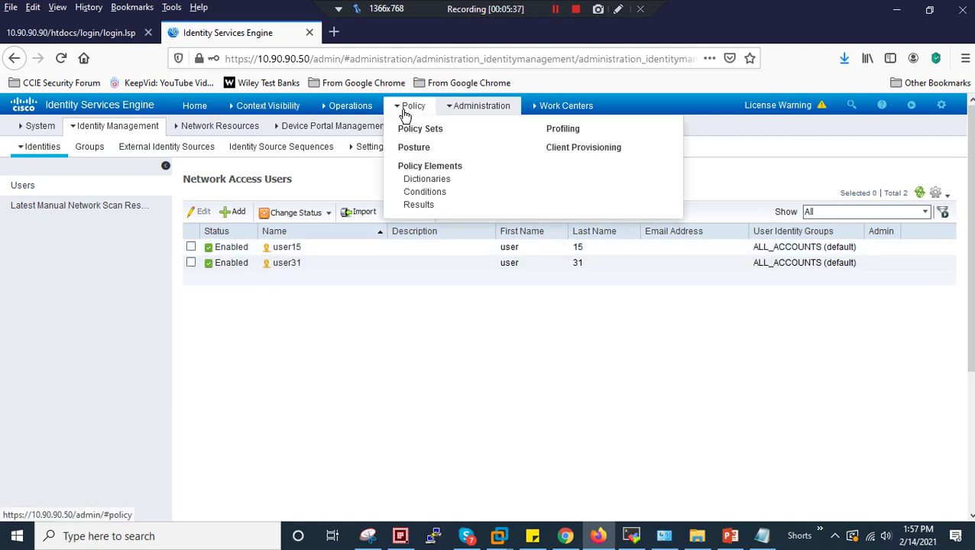
{"action": "left_click", "coordinate": [429, 205]}
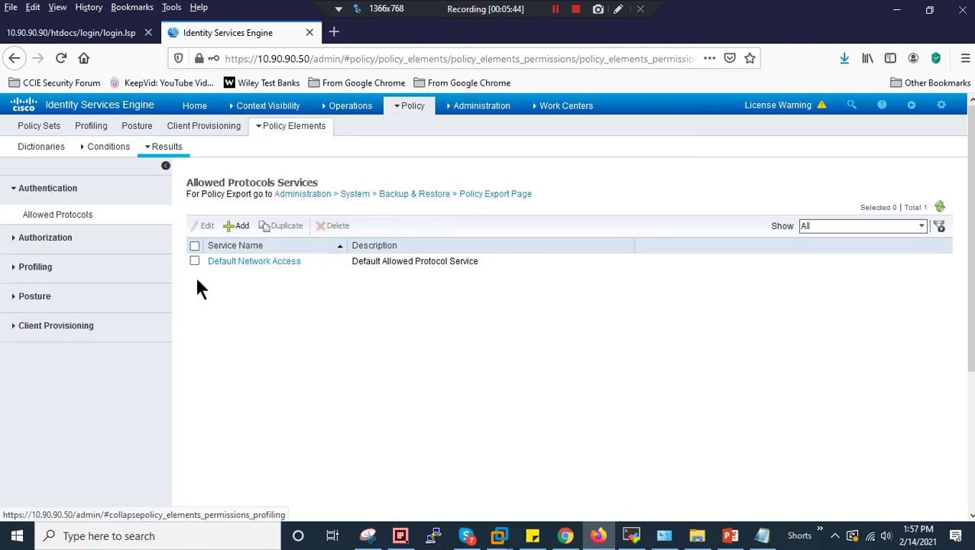
{"action": "left_click", "coordinate": [235, 269]}
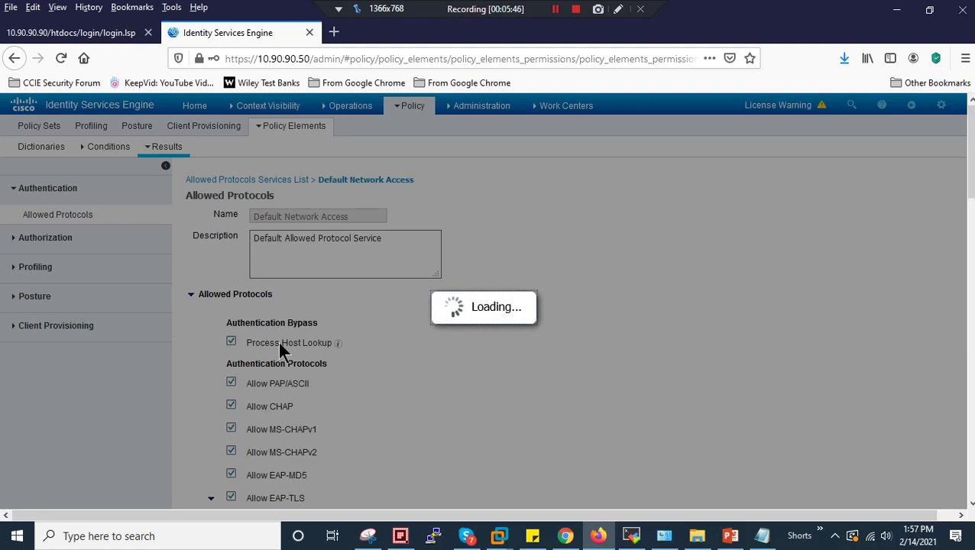
{"action": "scroll", "coordinate": [277, 306], "scroll_direction": "down", "scroll_amount": 3}
{"action": "scroll", "coordinate": [276, 290], "scroll_direction": "up", "scroll_amount": 2}
{"action": "scroll", "coordinate": [262, 243], "scroll_direction": "down", "scroll_amount": 5}
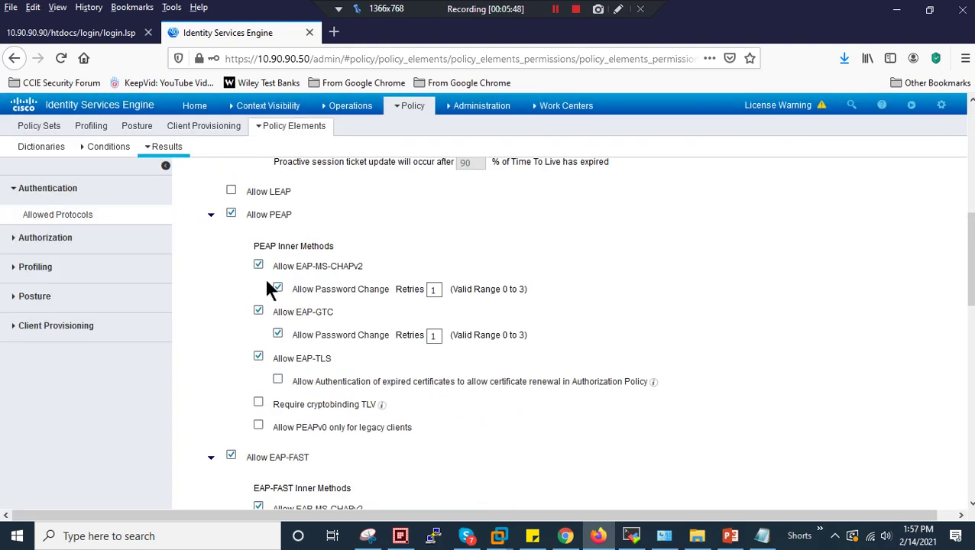
{"action": "scroll", "coordinate": [305, 428], "scroll_direction": "down", "scroll_amount": 3}
{"action": "scroll", "coordinate": [305, 398], "scroll_direction": "up", "scroll_amount": 7}
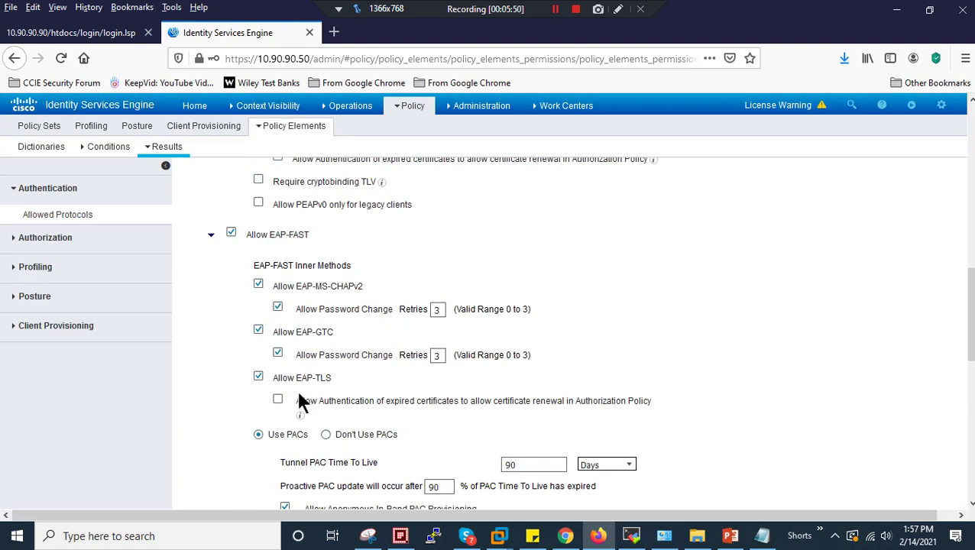
{"action": "scroll", "coordinate": [276, 306], "scroll_direction": "up", "scroll_amount": 3}
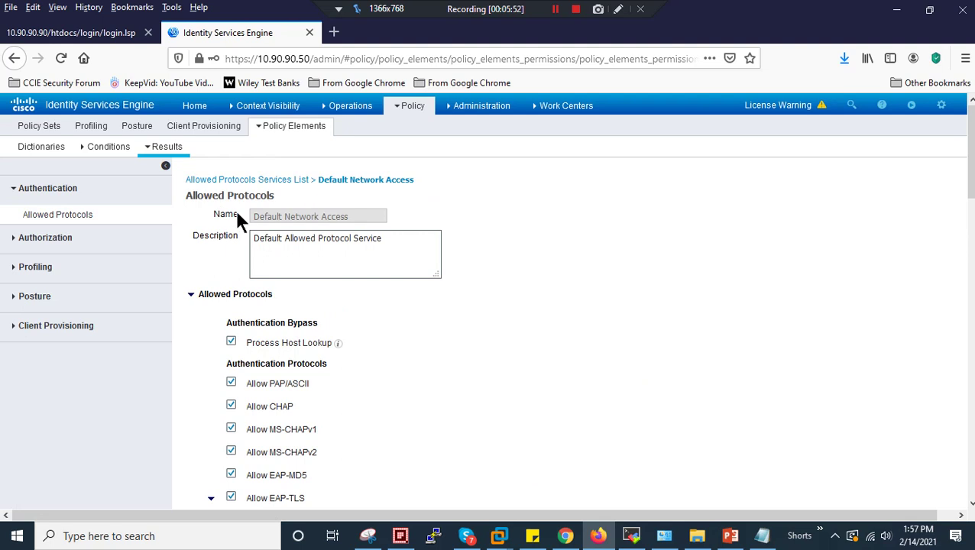
{"action": "left_click", "coordinate": [47, 238]}
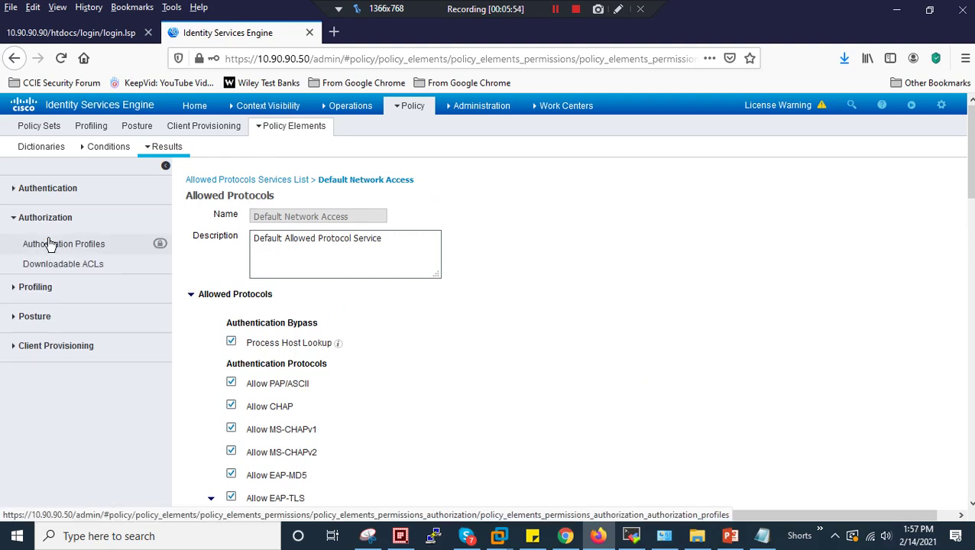
Show the Authorization Profiles list and start adding a new profile.
{"action": "left_click", "coordinate": [75, 246]}
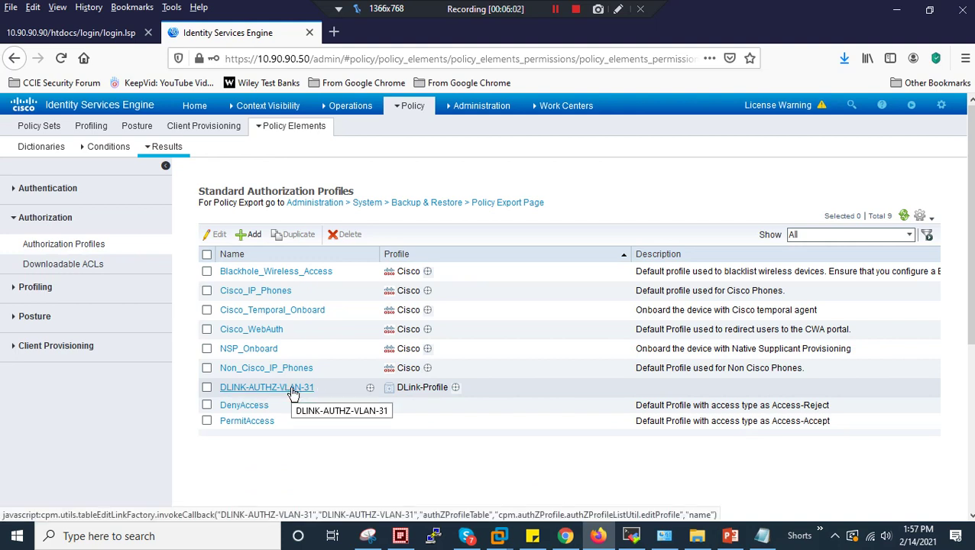
{"action": "left_click", "coordinate": [253, 236]}
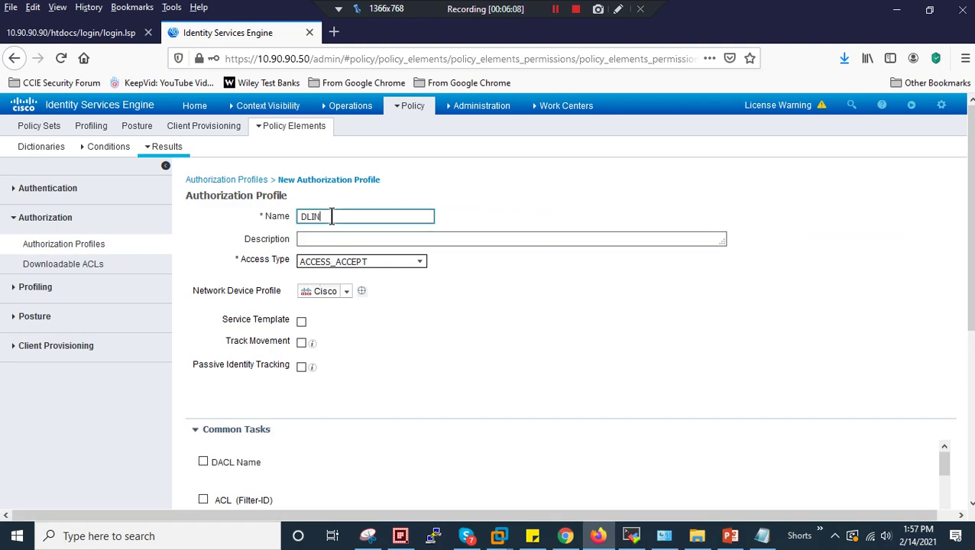
Name the profile DLINK-AUTHZN-VLAN15 and set its network device profile to DLink-Profile.
{"action": "type", "text": "DLINK-AUTHZN-VLAN15"}
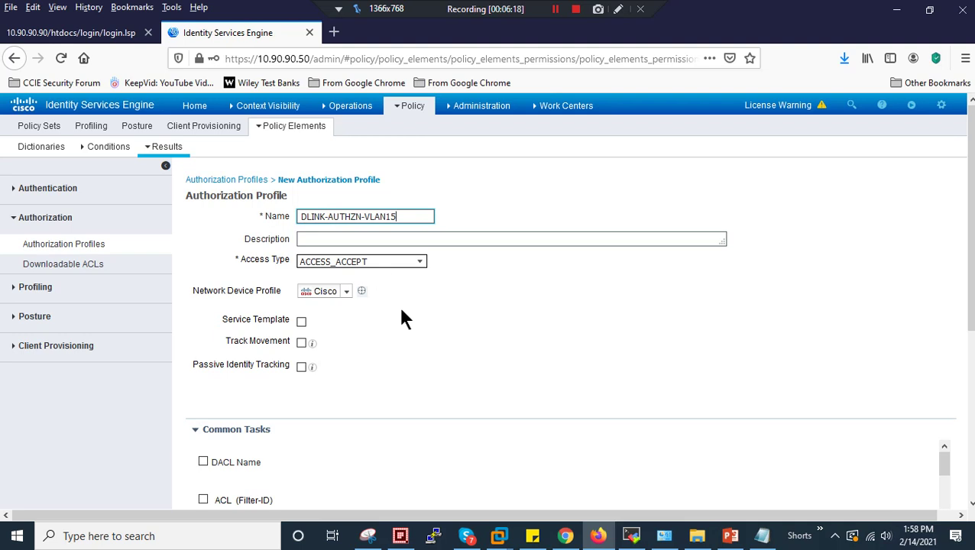
{"action": "left_click", "coordinate": [362, 292]}
{"action": "left_click", "coordinate": [346, 292]}
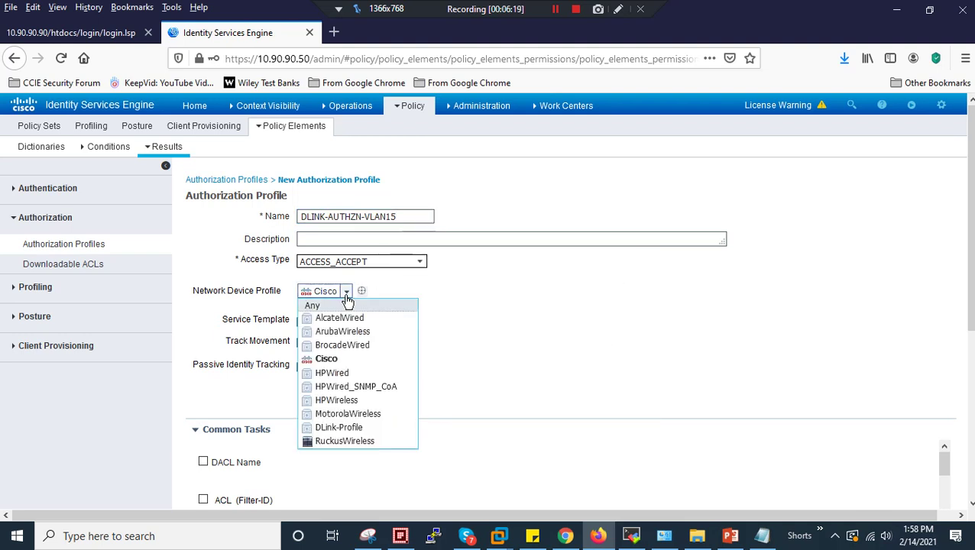
{"action": "left_click", "coordinate": [401, 217]}
{"action": "left_click_drag", "start_coordinate": [401, 217], "coordinate": [290, 207]}
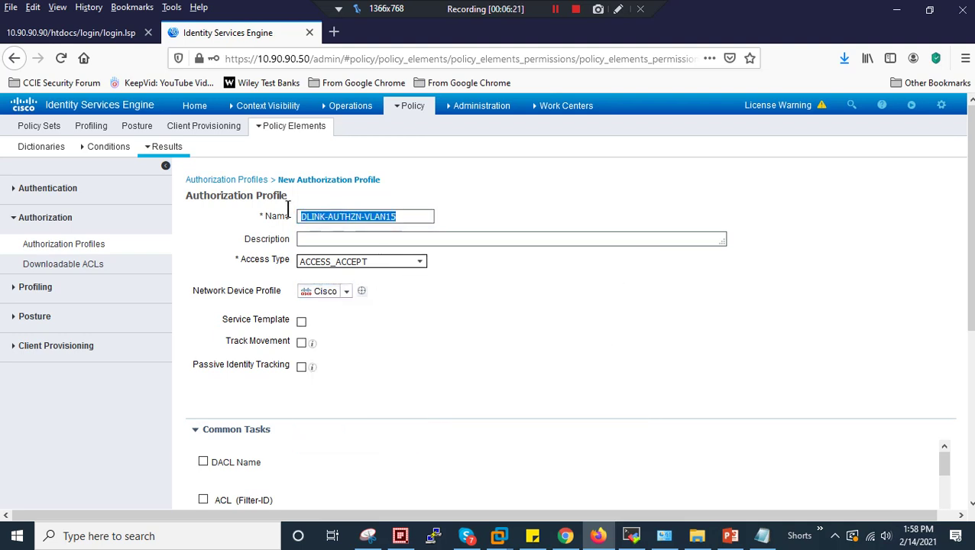
{"action": "left_click", "coordinate": [345, 291]}
{"action": "left_click", "coordinate": [357, 428]}
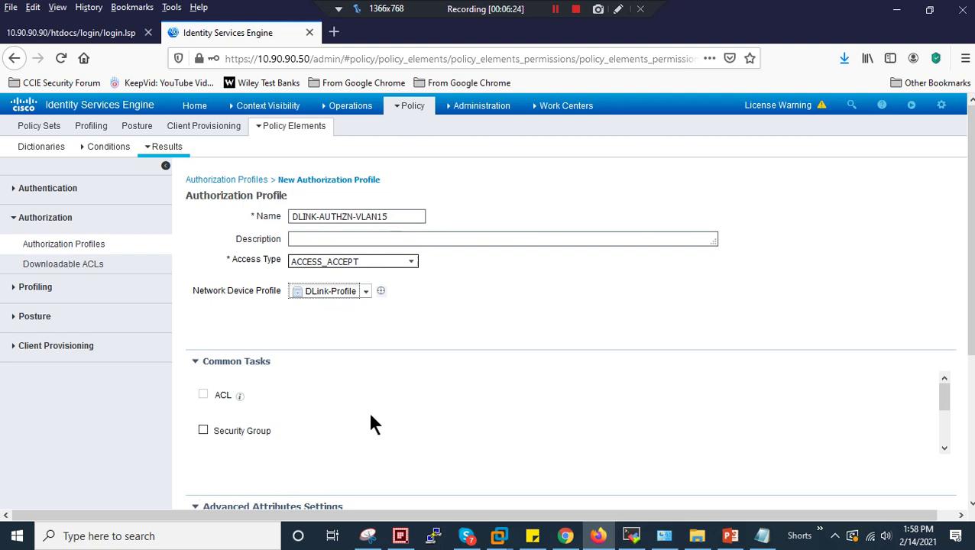
Enable VLAN assignment with tag ID and VLAN ID/Name 15, then submit the profile.
{"action": "scroll", "coordinate": [382, 389], "scroll_direction": "down", "scroll_amount": 2}
{"action": "scroll", "coordinate": [403, 375], "scroll_direction": "down", "scroll_amount": 2}
{"action": "left_click_drag", "start_coordinate": [967, 341], "coordinate": [966, 200]}
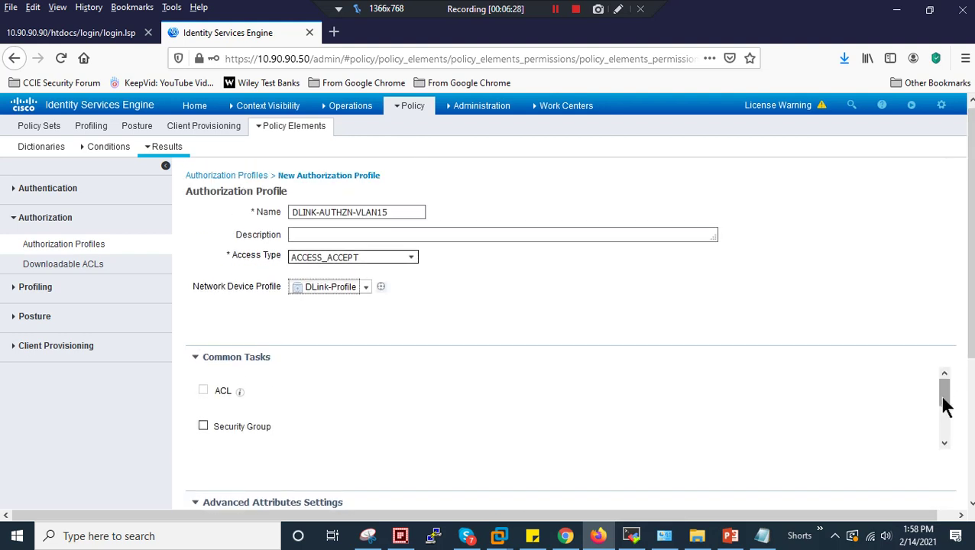
{"action": "left_click_drag", "start_coordinate": [946, 407], "coordinate": [951, 433]}
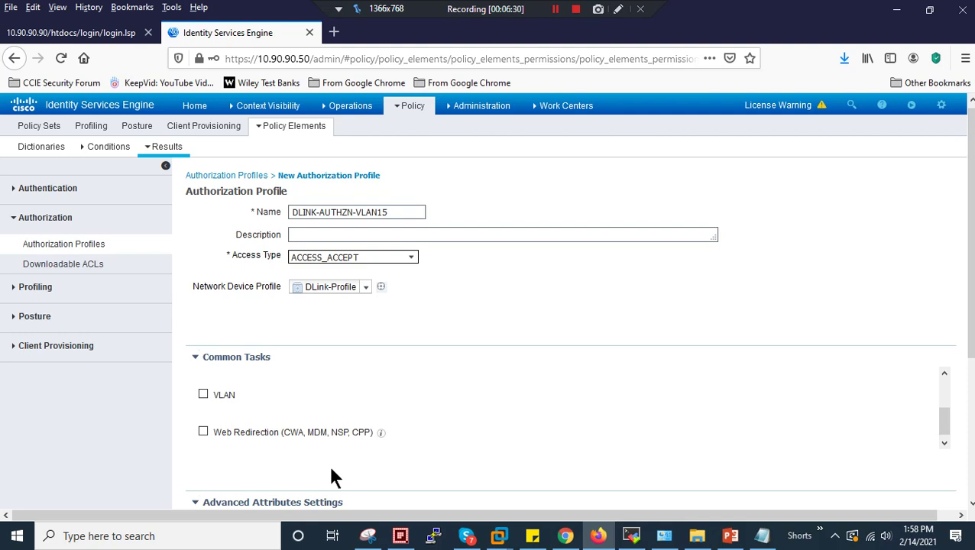
{"action": "left_click", "coordinate": [203, 394]}
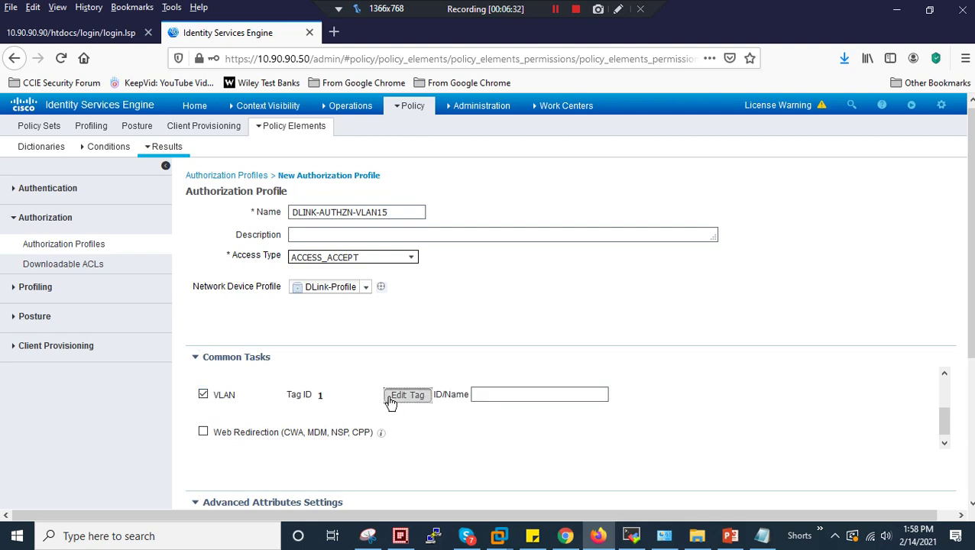
{"action": "left_click", "coordinate": [326, 396]}
{"action": "type", "text": "5"}
{"action": "left_click", "coordinate": [499, 394]}
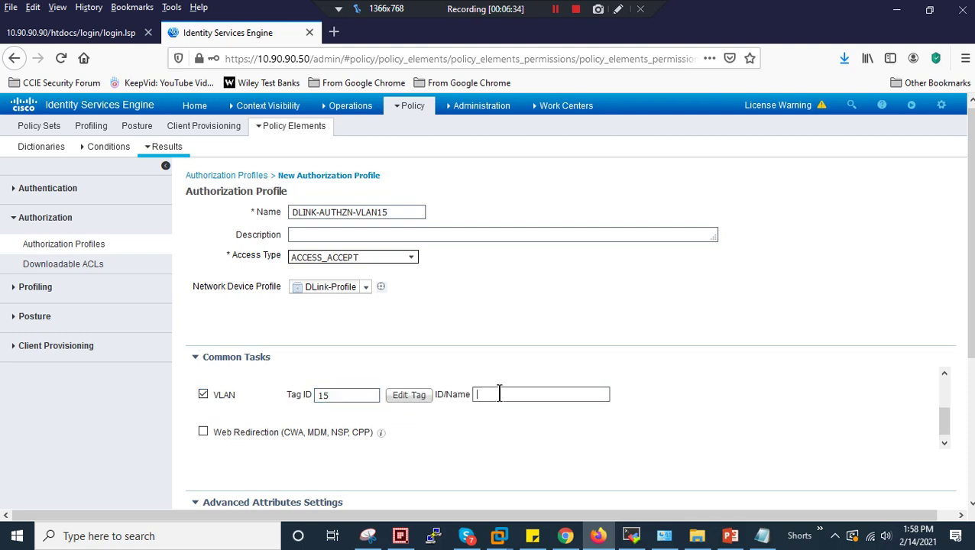
{"action": "type", "text": "15"}
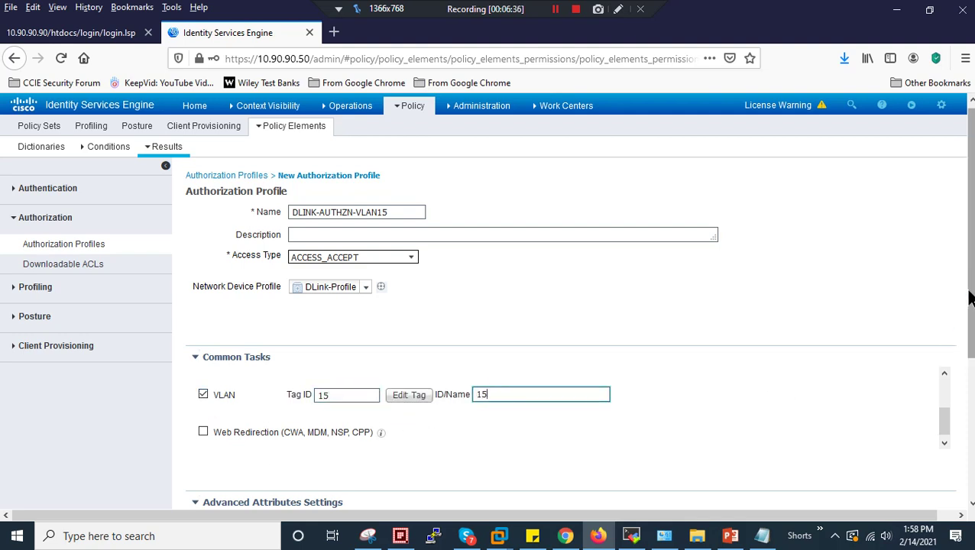
{"action": "left_click_drag", "start_coordinate": [969, 296], "coordinate": [969, 352]}
{"action": "scroll", "coordinate": [740, 444], "scroll_direction": "down", "scroll_amount": 3}
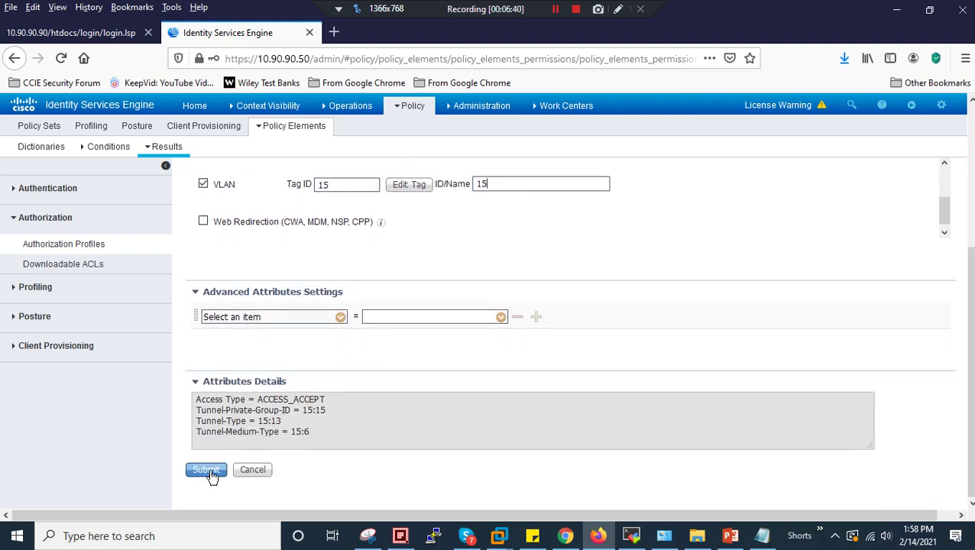
{"action": "left_click", "coordinate": [208, 470]}
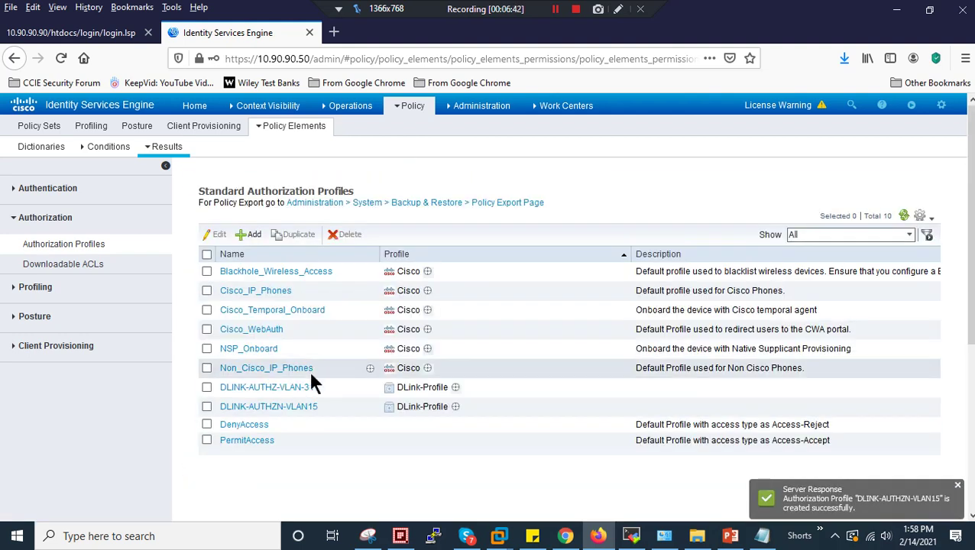
Verify DLINK-AUTHZN-VLAN15 carries VLAN tag 15, ID 15, then return to the profiles list.
{"action": "left_click", "coordinate": [275, 411]}
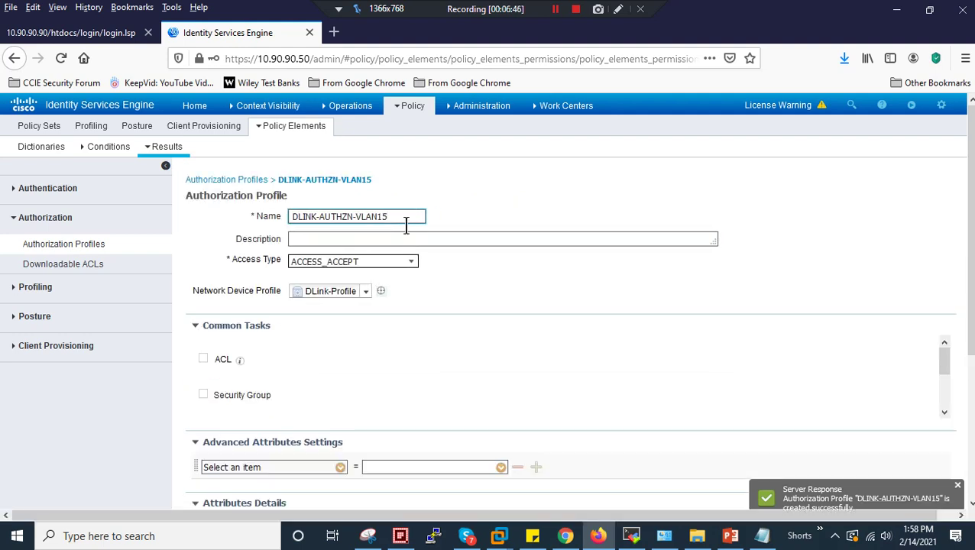
{"action": "scroll", "coordinate": [358, 355], "scroll_direction": "down", "scroll_amount": 5}
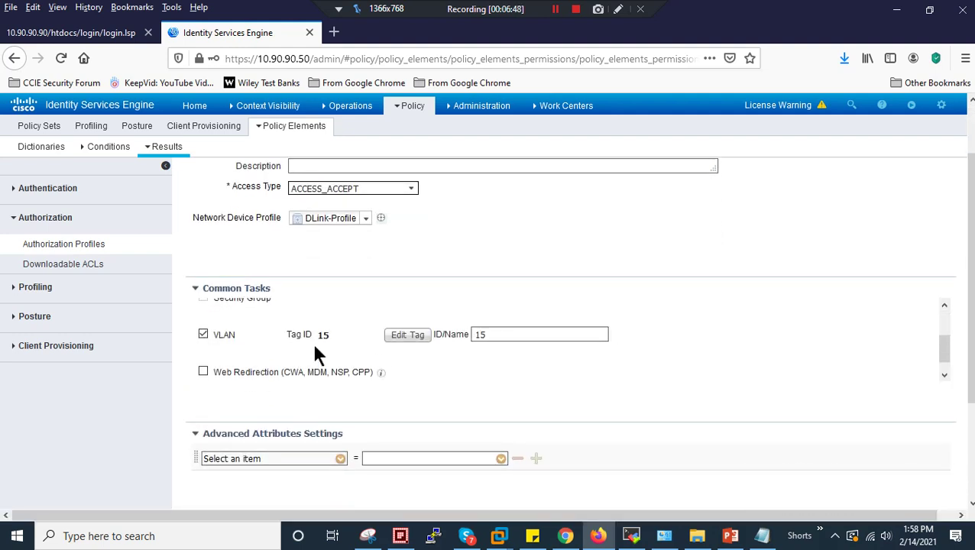
{"action": "scroll", "coordinate": [266, 398], "scroll_direction": "down", "scroll_amount": 4}
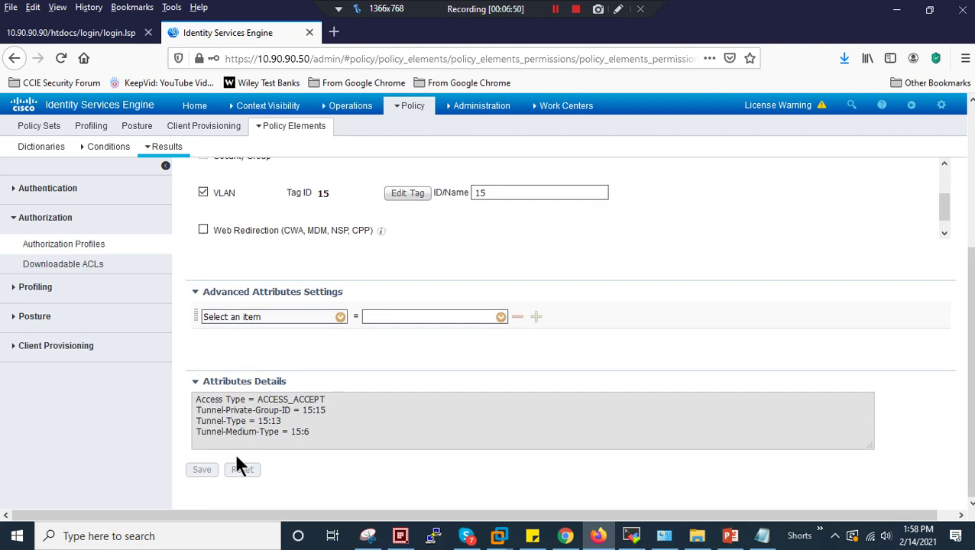
{"action": "scroll", "coordinate": [331, 451], "scroll_direction": "up", "scroll_amount": 4}
{"action": "scroll", "coordinate": [259, 419], "scroll_direction": "down", "scroll_amount": 4}
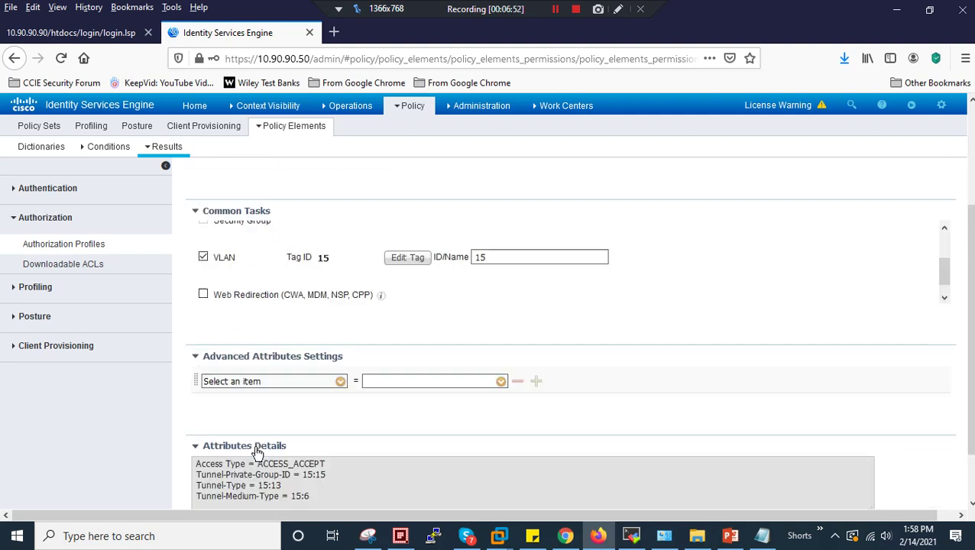
{"action": "scroll", "coordinate": [336, 275], "scroll_direction": "up", "scroll_amount": 6}
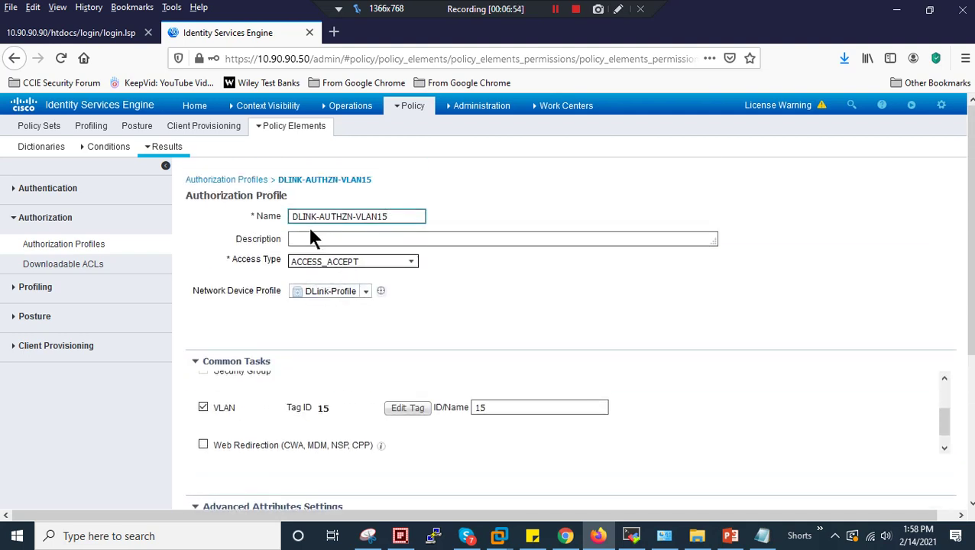
{"action": "left_click_drag", "start_coordinate": [267, 217], "coordinate": [262, 216]}
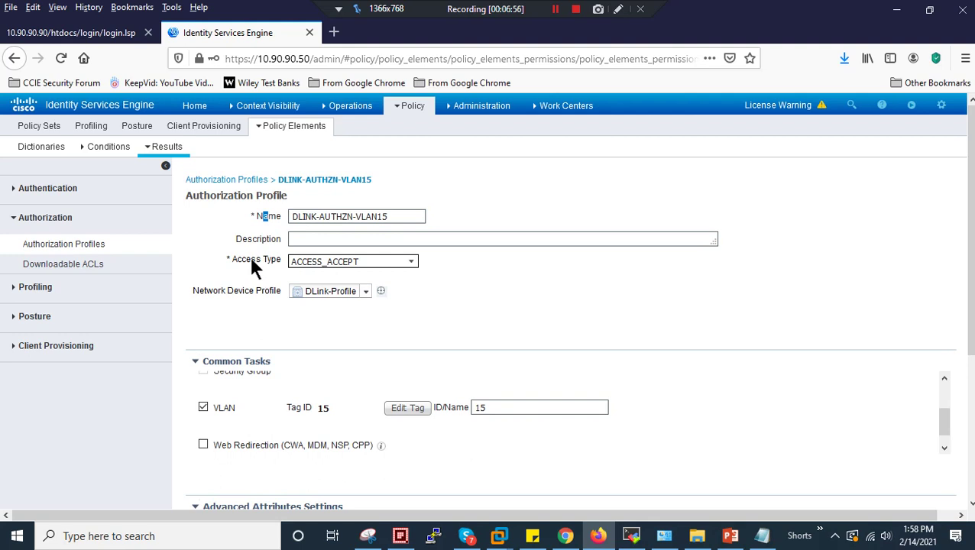
{"action": "left_click_drag", "start_coordinate": [234, 292], "coordinate": [277, 297]}
{"action": "left_click", "coordinate": [83, 247]}
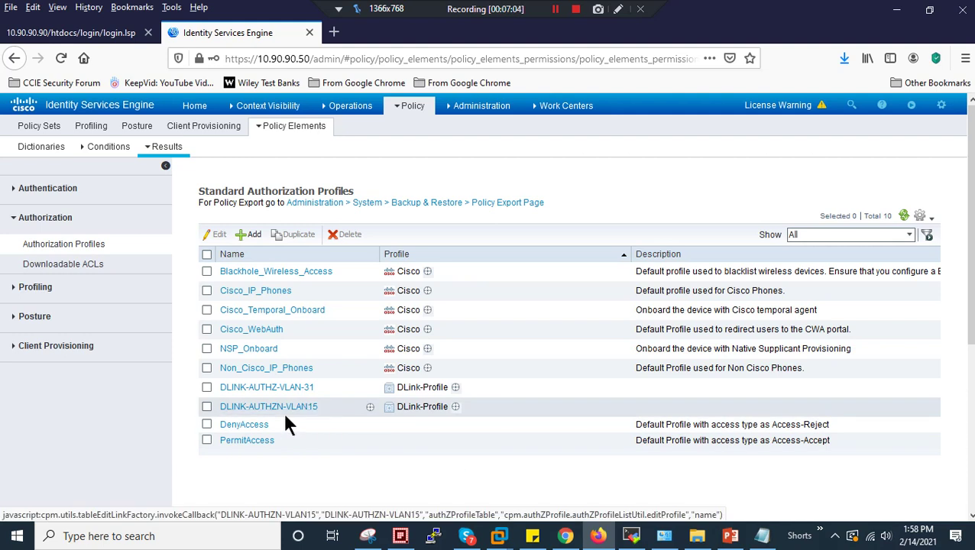
Add a new policy set named DGS-1510 in Policy Sets.
{"action": "left_click", "coordinate": [40, 127]}
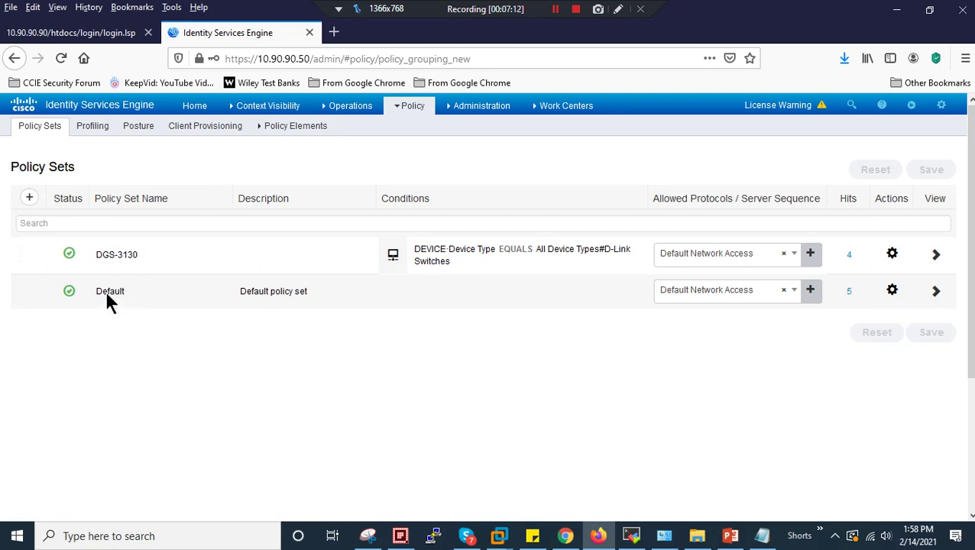
{"action": "left_click_drag", "start_coordinate": [108, 254], "coordinate": [133, 251]}
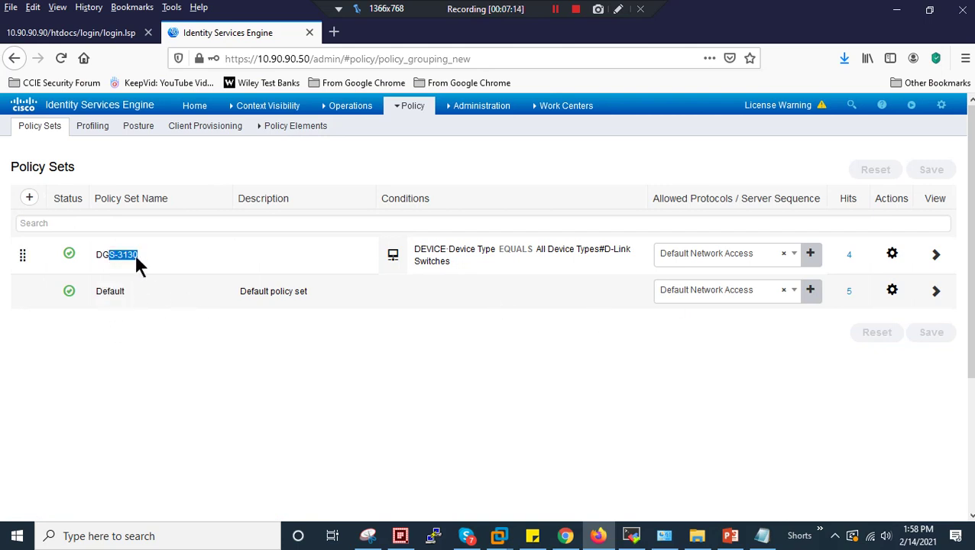
{"action": "left_click", "coordinate": [163, 371]}
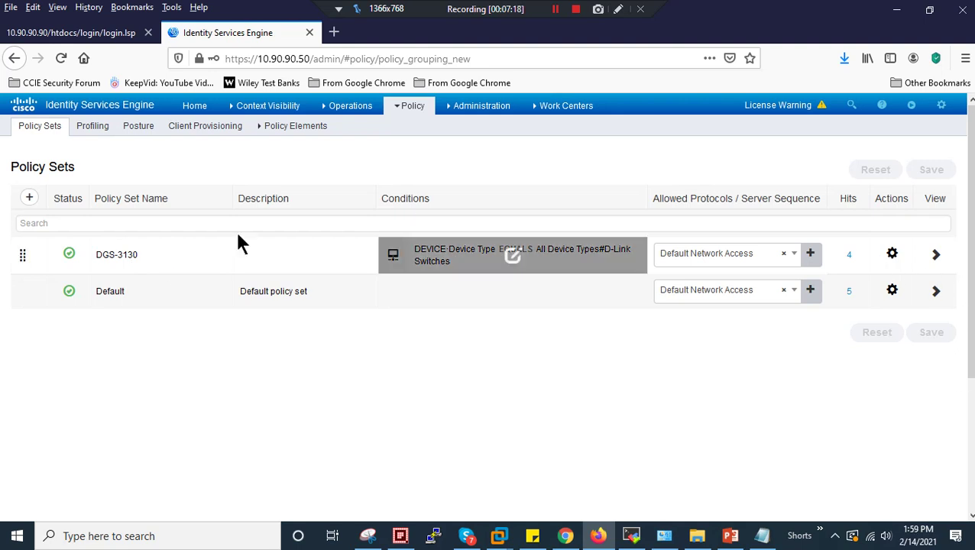
{"action": "left_click", "coordinate": [29, 199]}
{"action": "left_click_drag", "start_coordinate": [189, 263], "coordinate": [105, 258]}
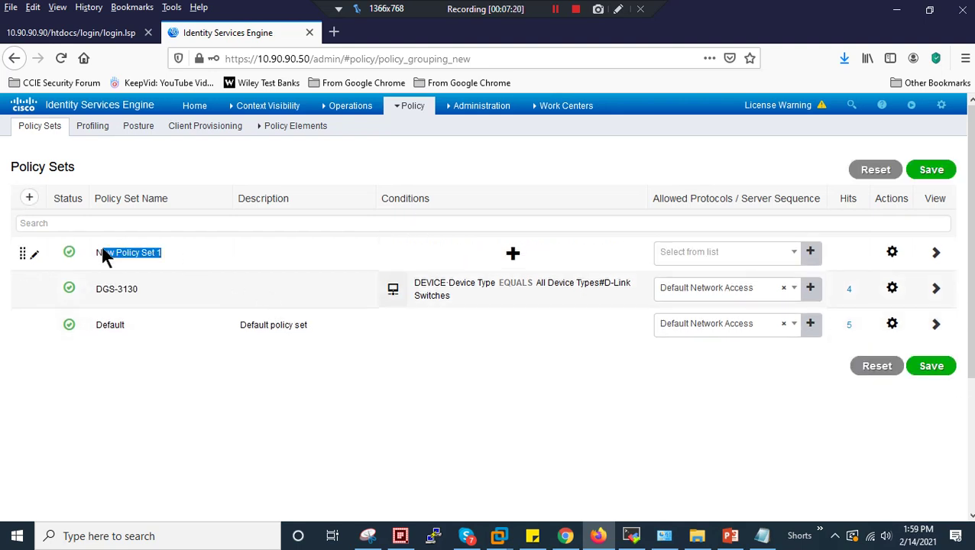
{"action": "type", "text": "DGS"}
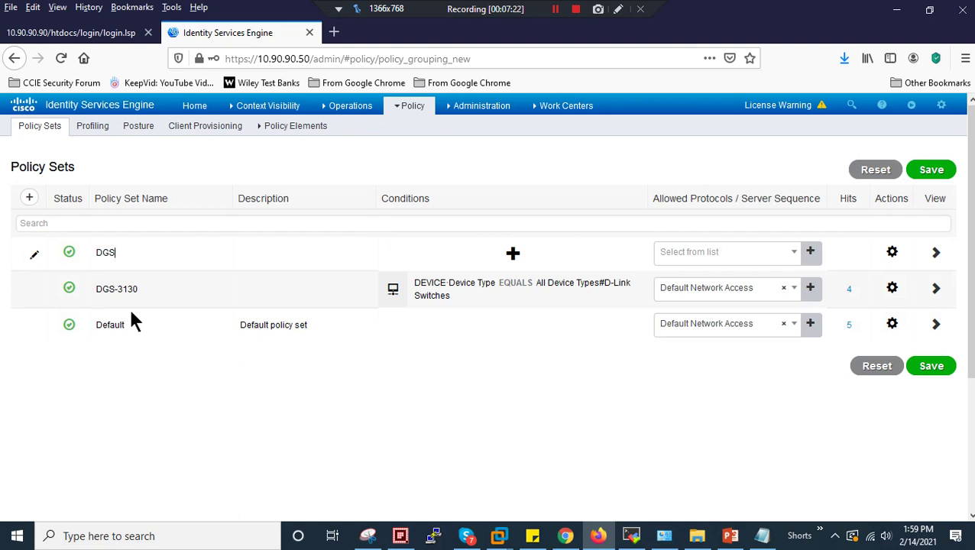
{"action": "type", "text": "-1510"}
Set its condition DEVICE Location Equals All Locations#Testing Lab, allow Default Network Access, and save.
{"action": "left_click", "coordinate": [494, 255]}
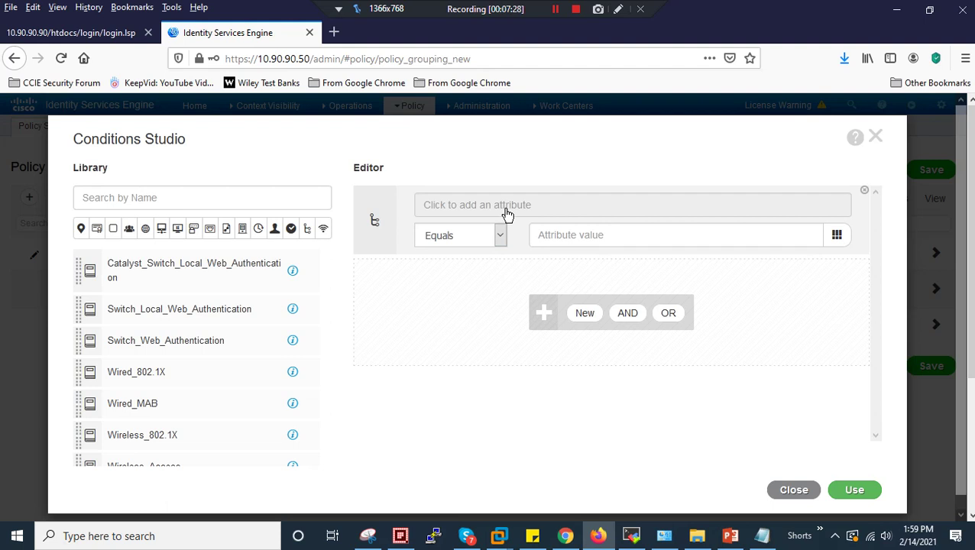
{"action": "left_click", "coordinate": [506, 214]}
{"action": "left_click", "coordinate": [497, 276]}
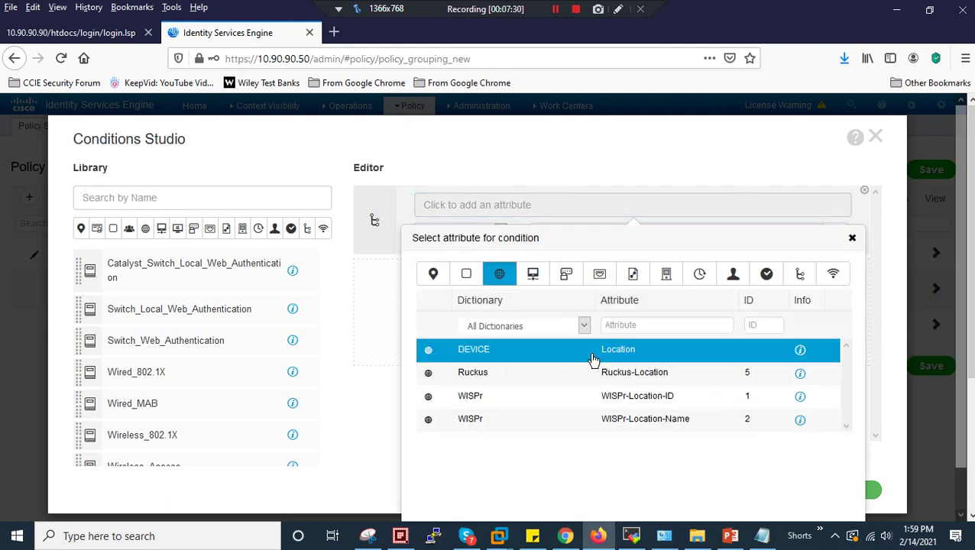
{"action": "left_click", "coordinate": [651, 356]}
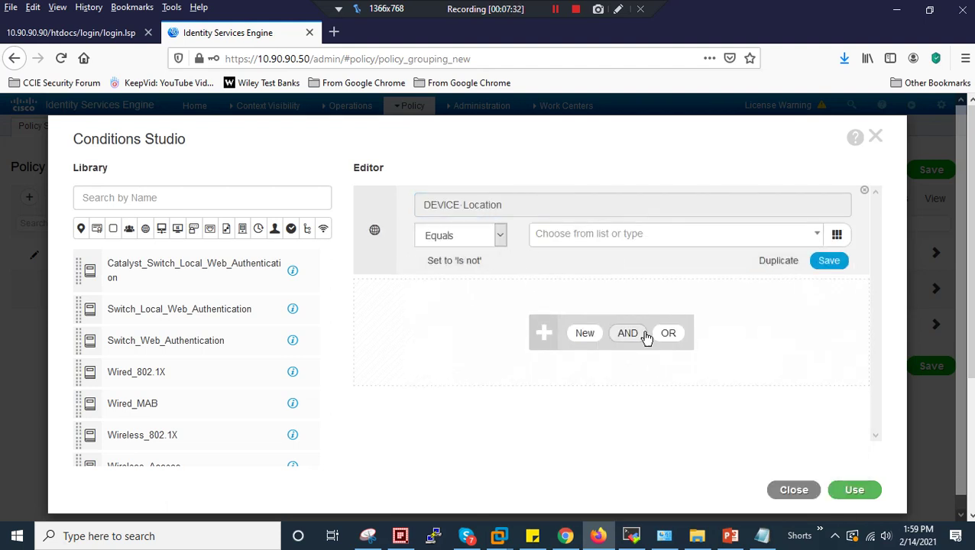
{"action": "left_click", "coordinate": [611, 239]}
{"action": "left_click", "coordinate": [623, 304]}
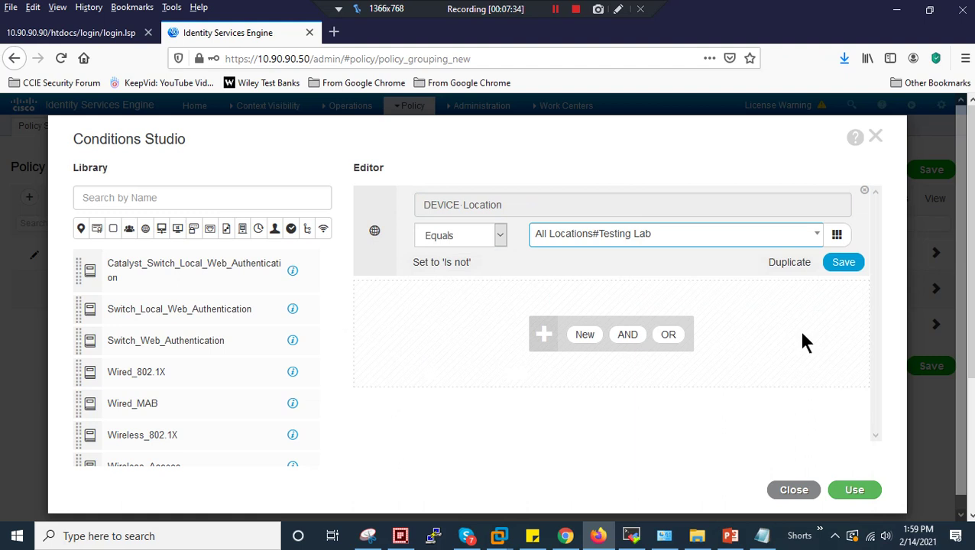
{"action": "left_click", "coordinate": [854, 490]}
{"action": "left_click", "coordinate": [778, 255]}
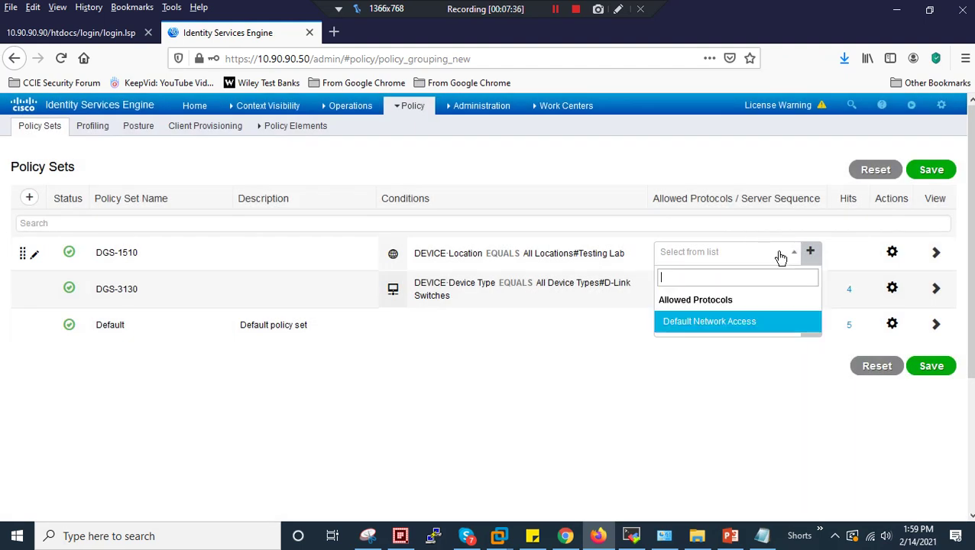
{"action": "left_click", "coordinate": [729, 329]}
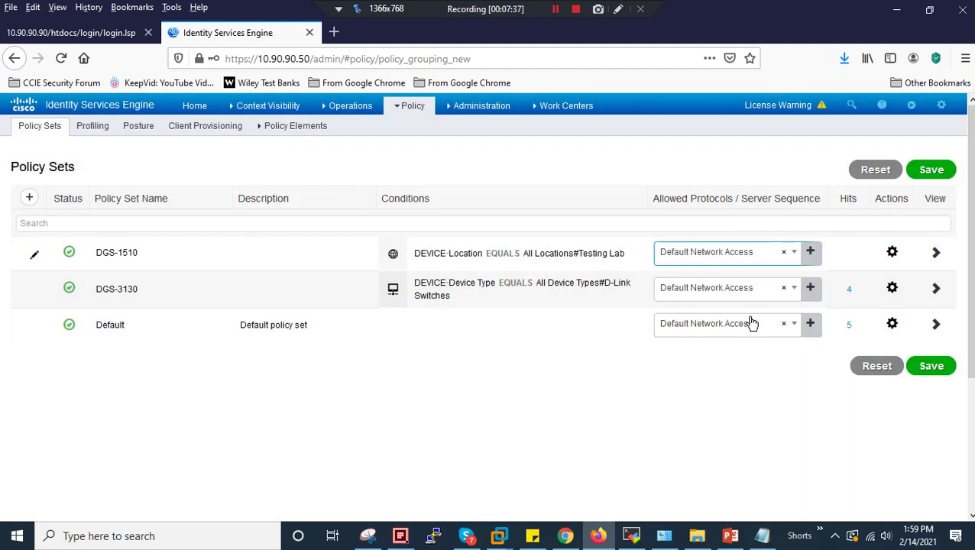
{"action": "left_click", "coordinate": [932, 367]}
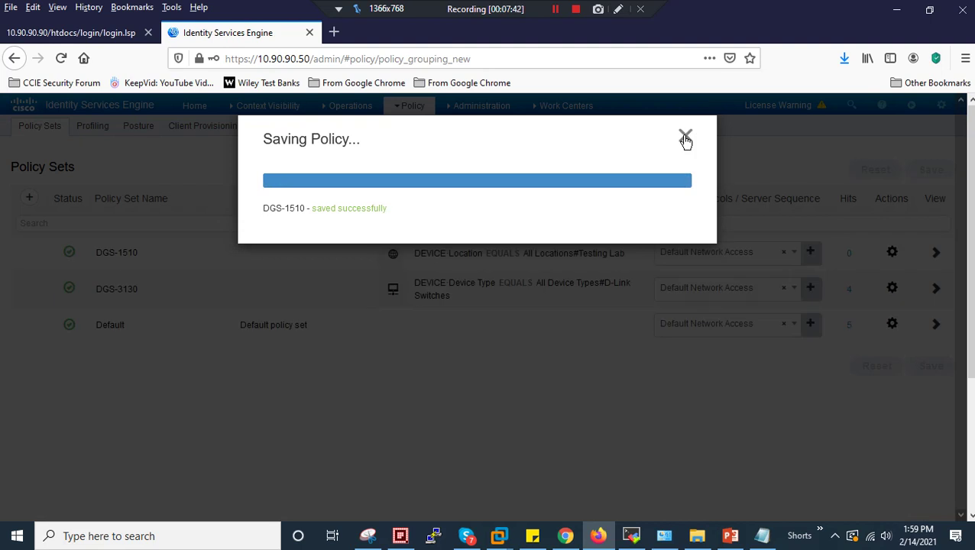
Set the DGS-1510 Default authentication rule's If Auth fail option to CONTINUE.
{"action": "left_click", "coordinate": [686, 138]}
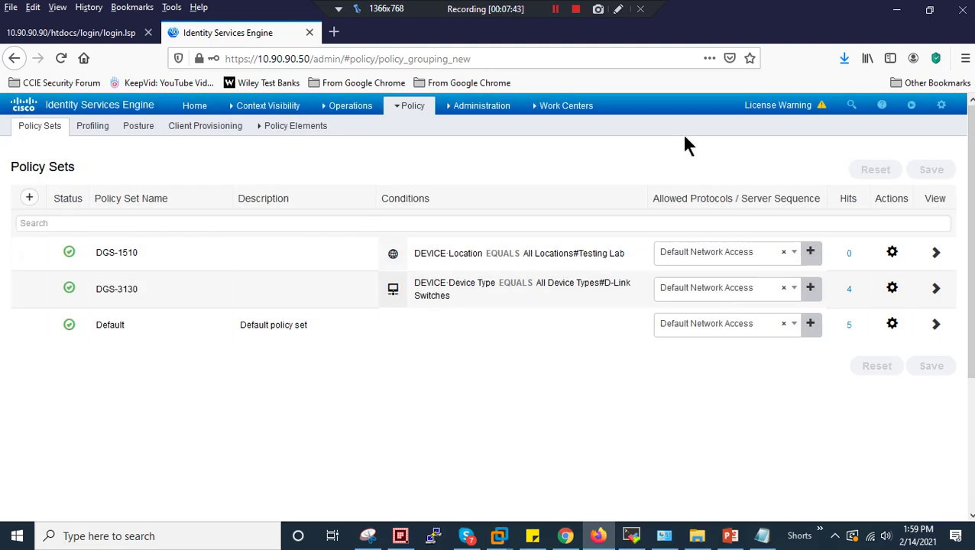
{"action": "left_click", "coordinate": [936, 255]}
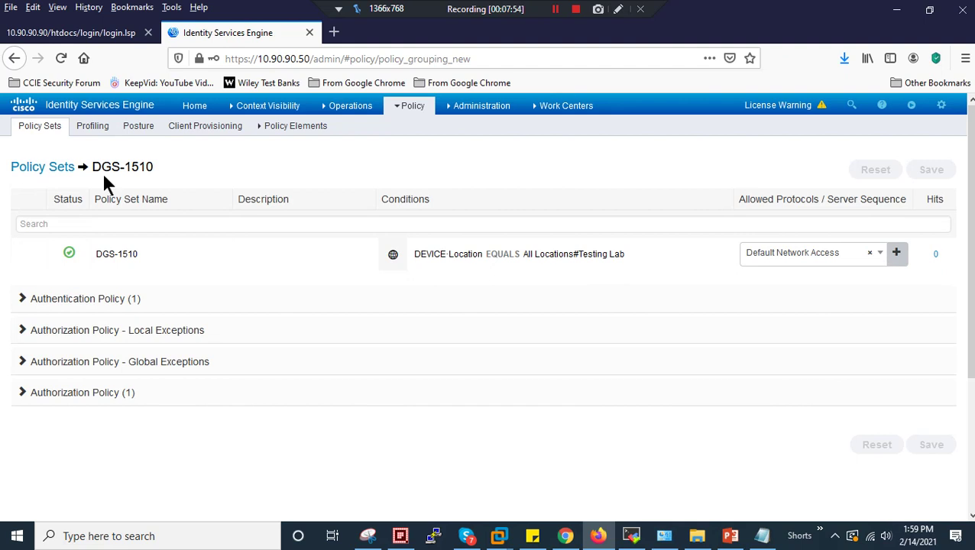
{"action": "left_click", "coordinate": [105, 299]}
{"action": "scroll", "coordinate": [554, 350], "scroll_direction": "down", "scroll_amount": 2}
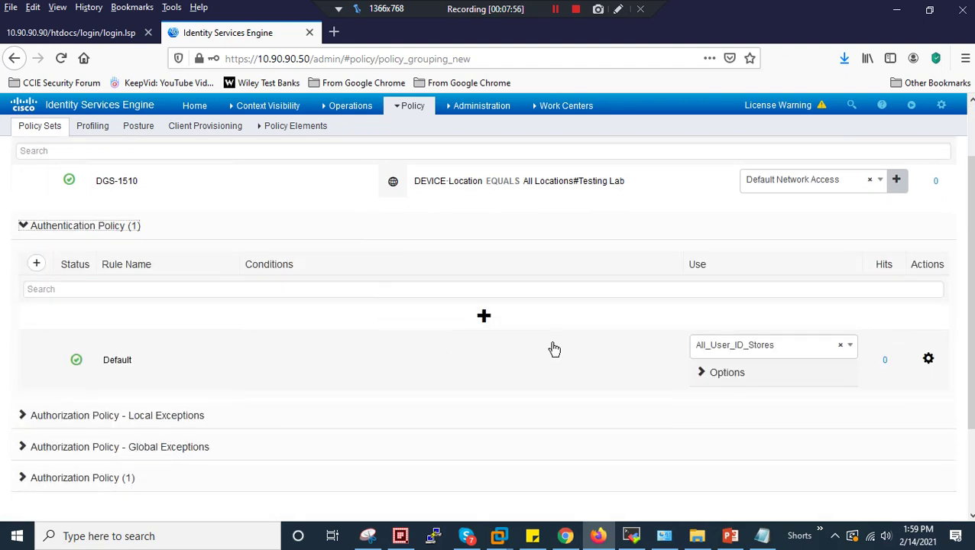
{"action": "left_click", "coordinate": [713, 373]}
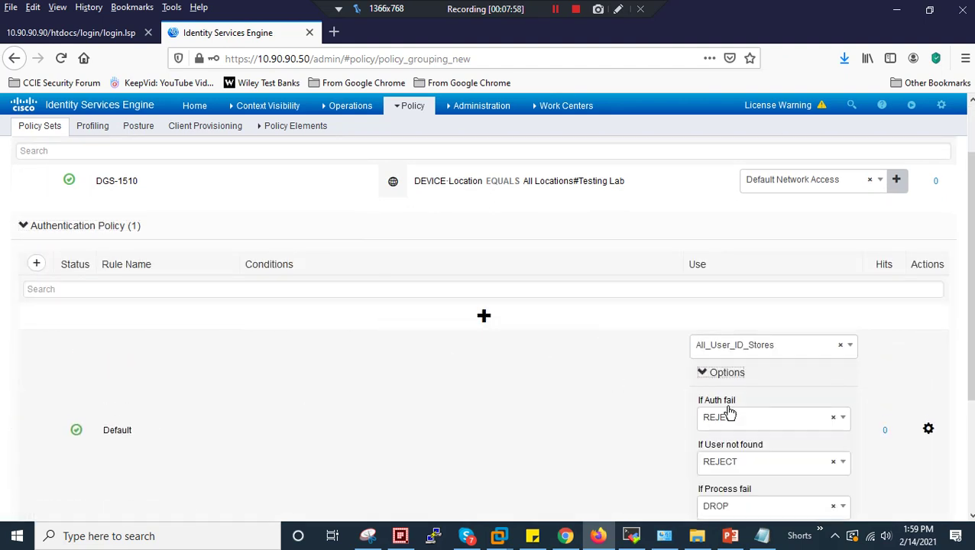
{"action": "scroll", "coordinate": [745, 380], "scroll_direction": "down", "scroll_amount": 2}
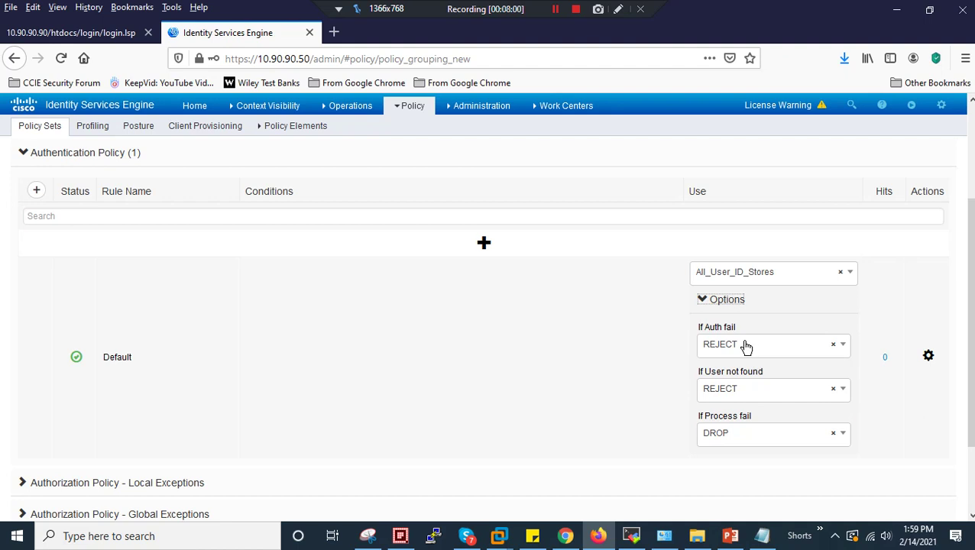
{"action": "left_click", "coordinate": [742, 344]}
{"action": "left_click", "coordinate": [732, 456]}
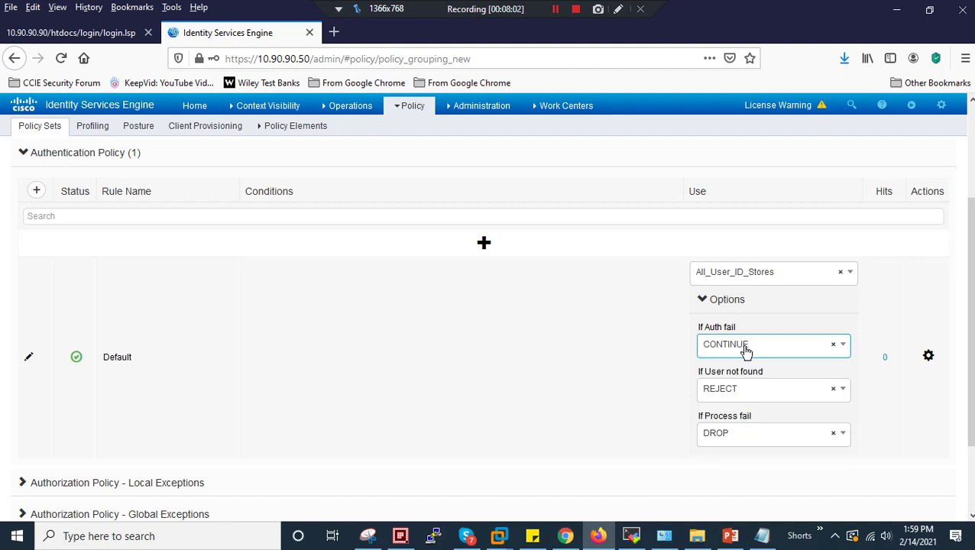
{"action": "scroll", "coordinate": [186, 336], "scroll_direction": "up", "scroll_amount": 2}
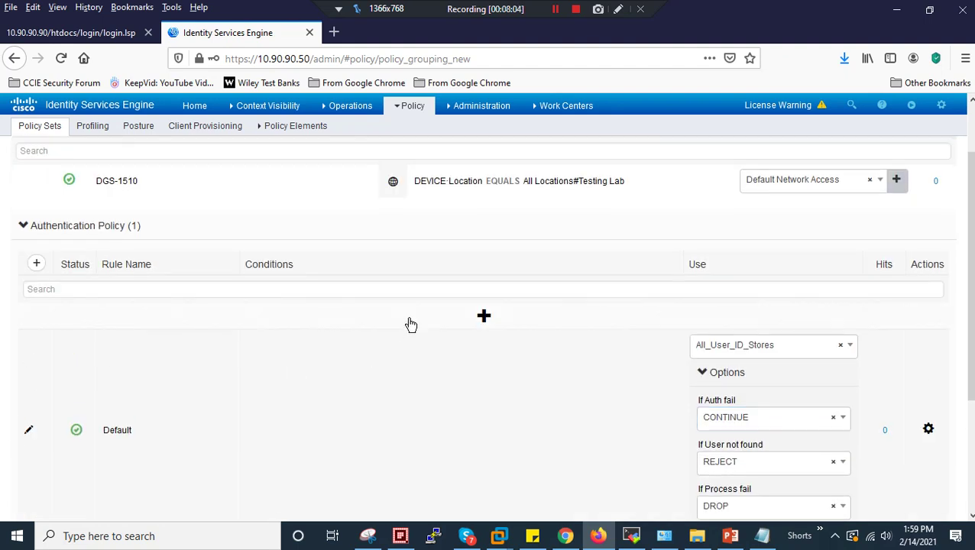
Add Authentication Rule 1 using the Wired_802.1X condition (RadiusFlowType equals Wired802_1x).
{"action": "left_click", "coordinate": [409, 324]}
{"action": "left_click", "coordinate": [438, 343]}
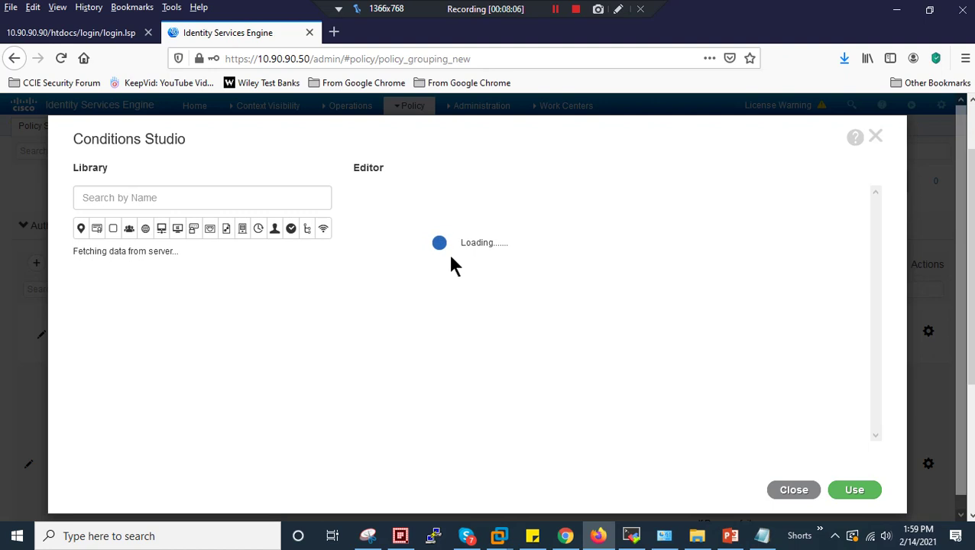
{"action": "left_click", "coordinate": [491, 212]}
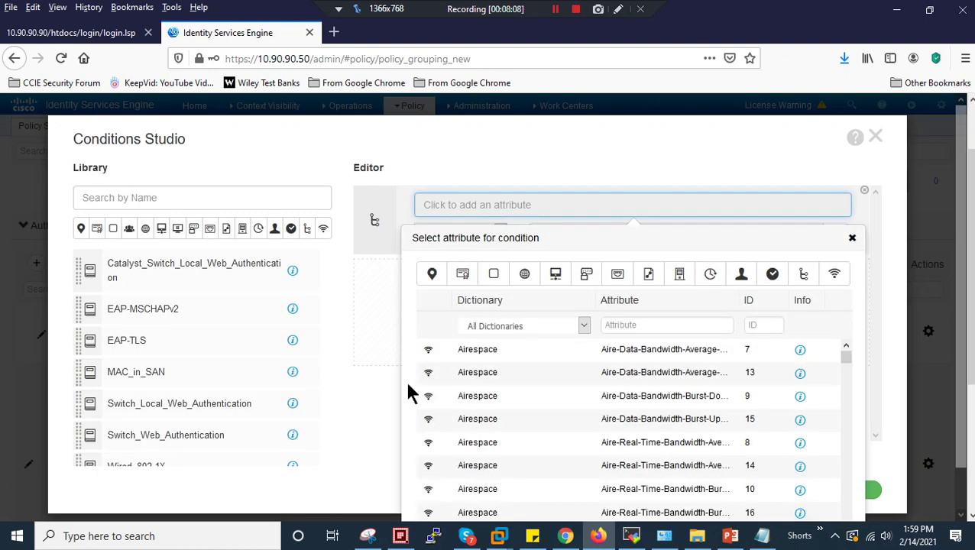
{"action": "scroll", "coordinate": [252, 399], "scroll_direction": "down", "scroll_amount": 3}
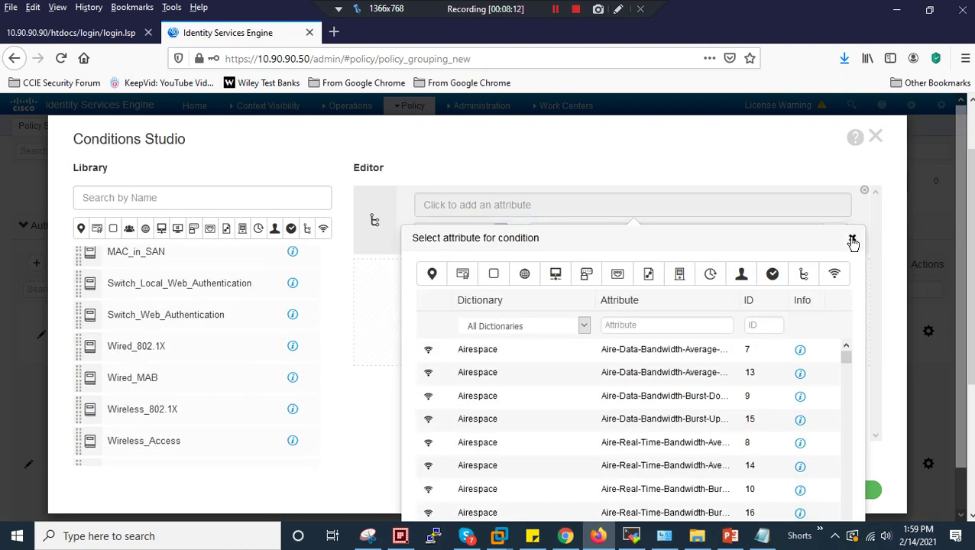
{"action": "left_click", "coordinate": [866, 192]}
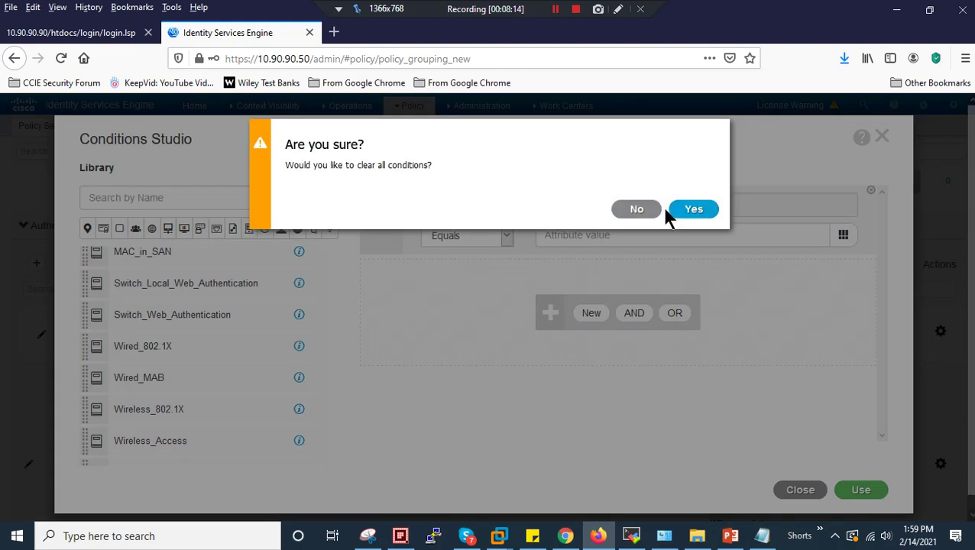
{"action": "left_click", "coordinate": [658, 211]}
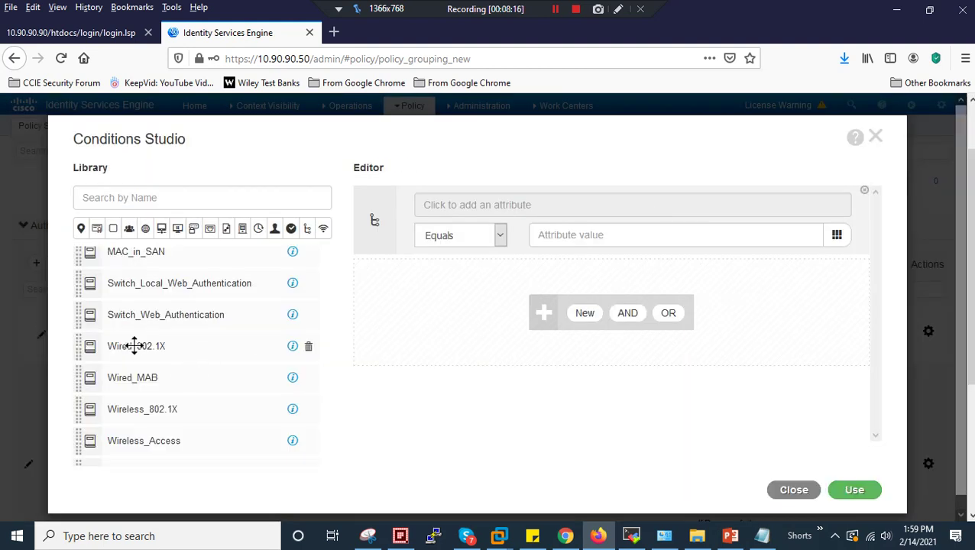
{"action": "left_click_drag", "start_coordinate": [164, 347], "coordinate": [500, 294]}
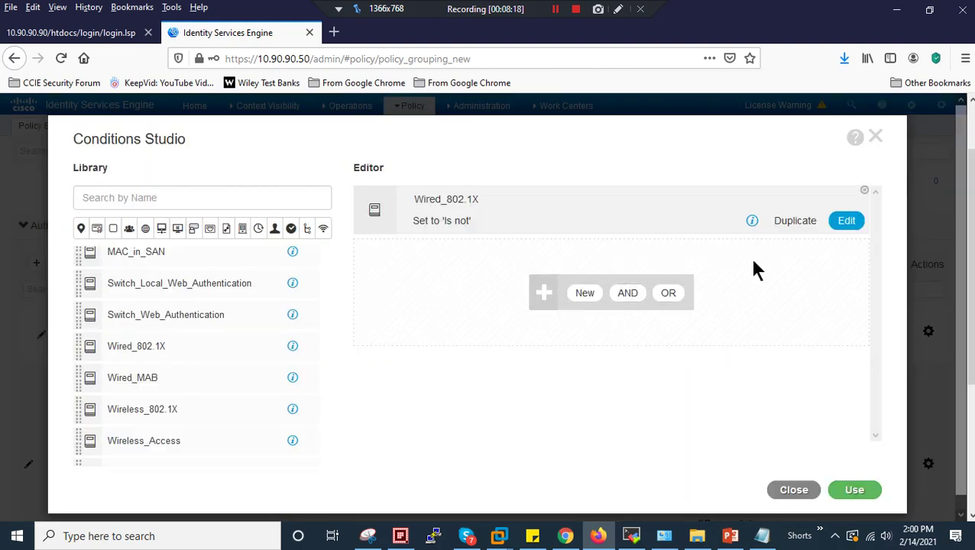
{"action": "left_click", "coordinate": [846, 221]}
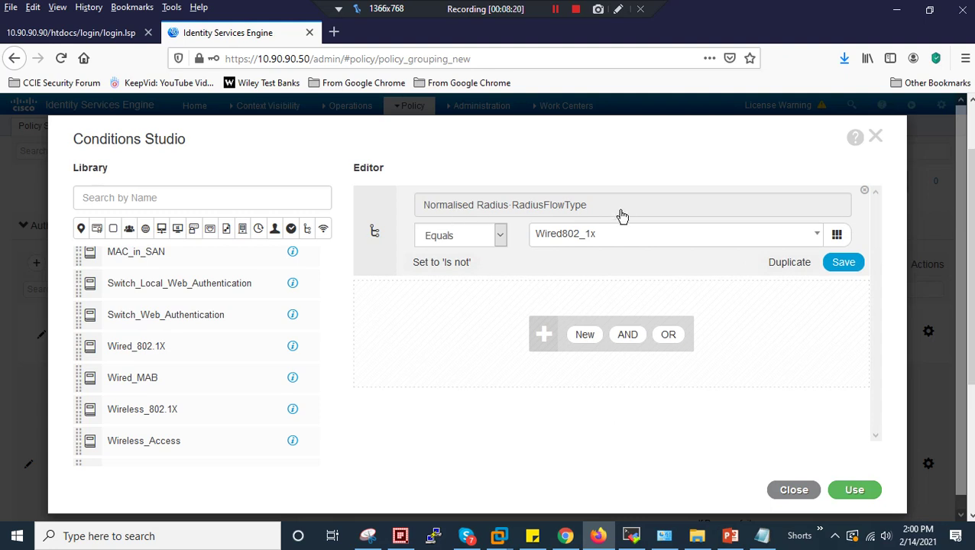
{"action": "left_click", "coordinate": [855, 490]}
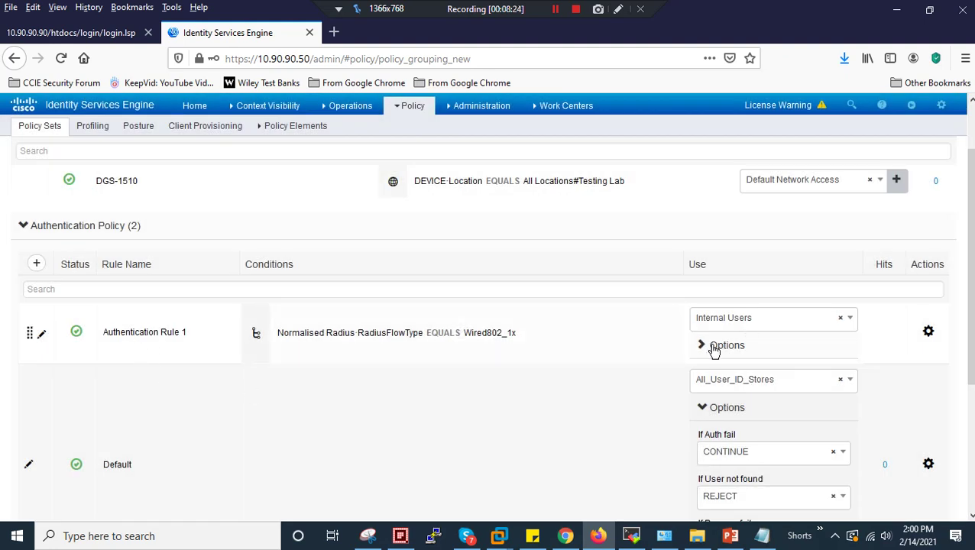
Set Authentication Rule 1's If Auth fail option to CONTINUE.
{"action": "left_click", "coordinate": [712, 346]}
{"action": "scroll", "coordinate": [779, 331], "scroll_direction": "down", "scroll_amount": 2}
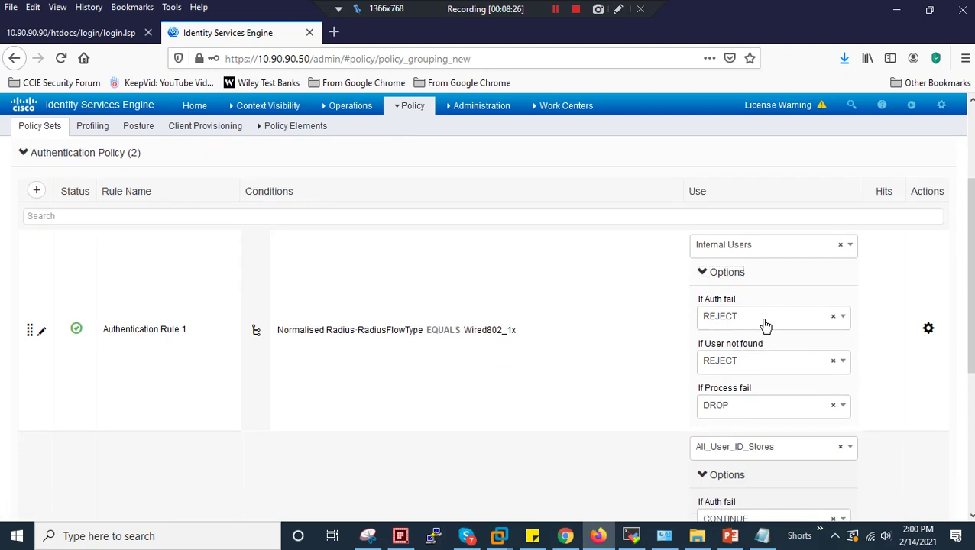
{"action": "left_click", "coordinate": [763, 318]}
{"action": "left_click", "coordinate": [743, 429]}
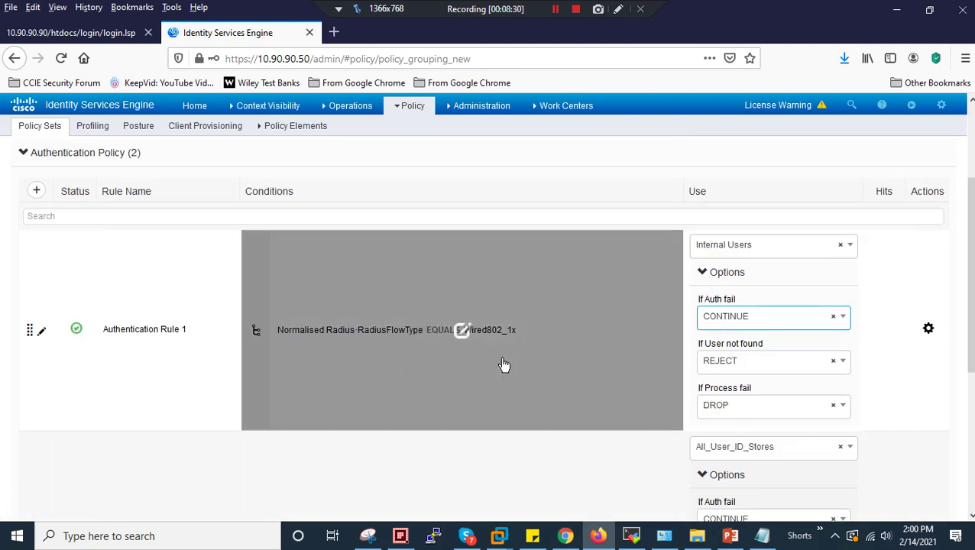
{"action": "scroll", "coordinate": [505, 365], "scroll_direction": "down", "scroll_amount": 4}
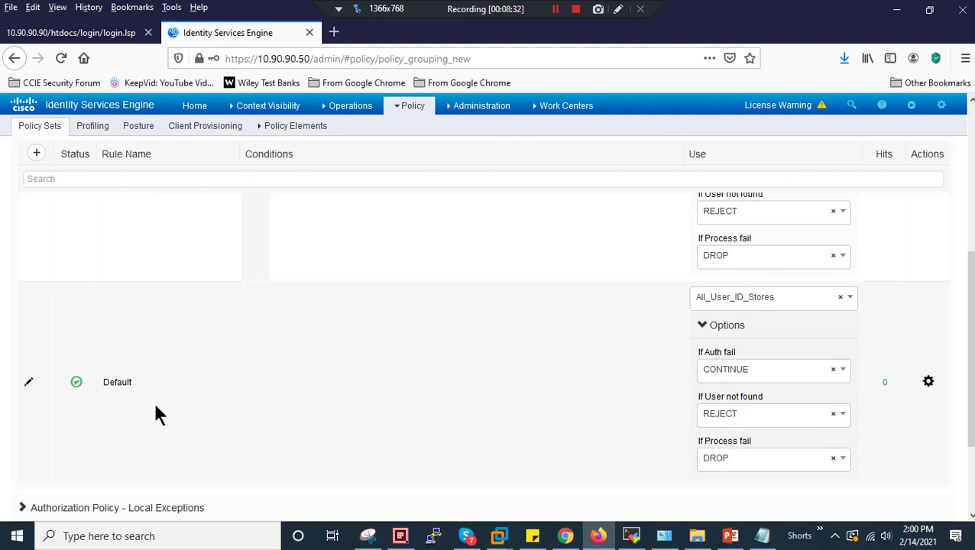
{"action": "scroll", "coordinate": [766, 257], "scroll_direction": "up", "scroll_amount": 6}
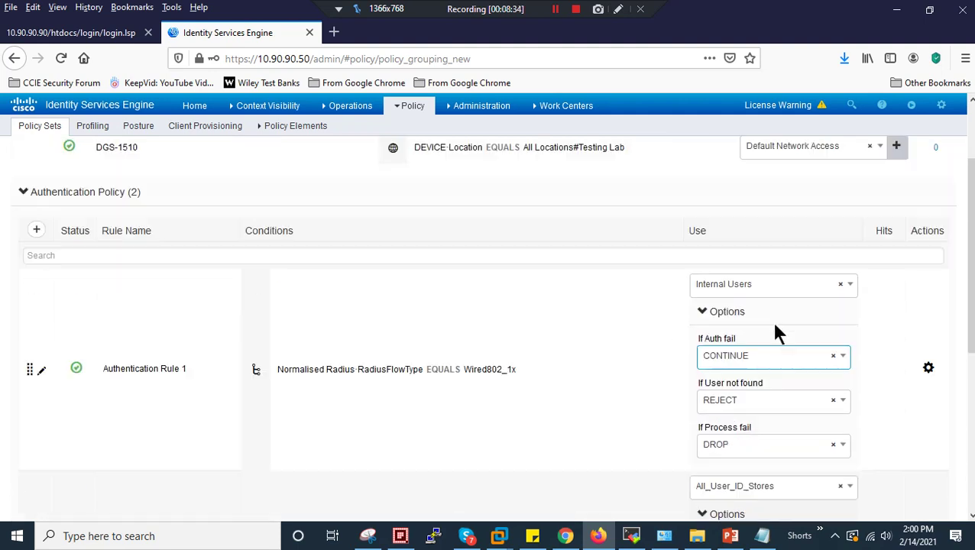
{"action": "scroll", "coordinate": [738, 382], "scroll_direction": "down", "scroll_amount": 9}
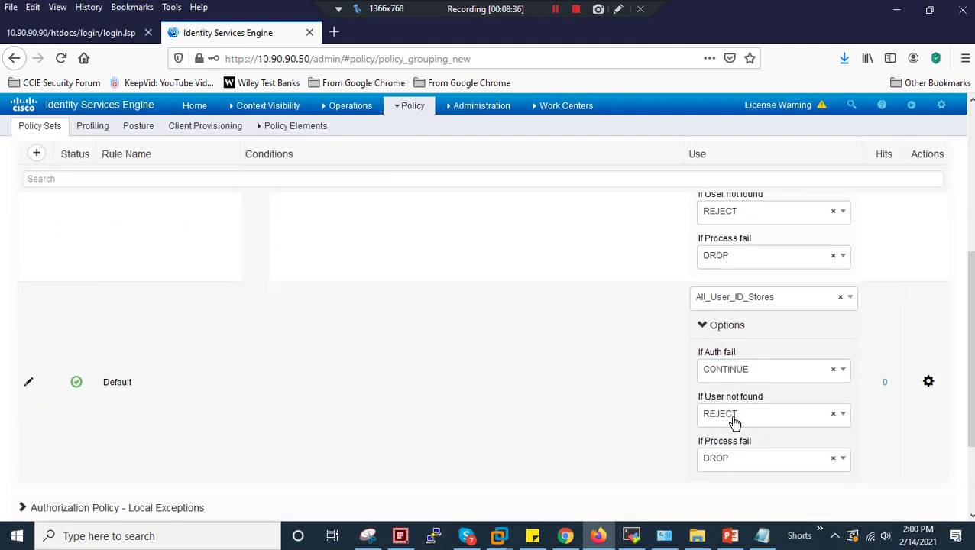
Add Authorization Rule 1 above the Default rule and open its condition editor.
{"action": "left_click", "coordinate": [109, 446]}
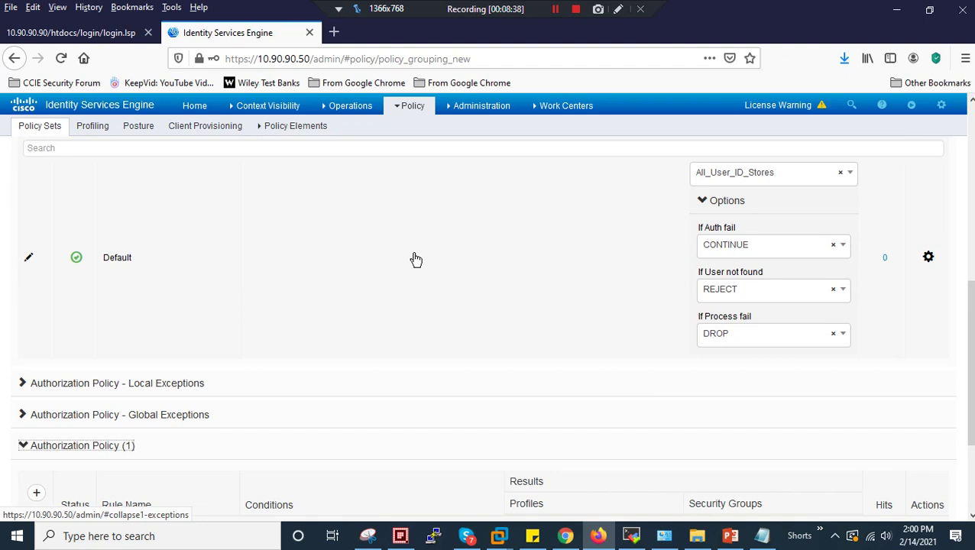
{"action": "scroll", "coordinate": [419, 257], "scroll_direction": "down", "scroll_amount": 4}
{"action": "scroll", "coordinate": [344, 306], "scroll_direction": "up", "scroll_amount": 2}
{"action": "scroll", "coordinate": [459, 383], "scroll_direction": "down", "scroll_amount": 1}
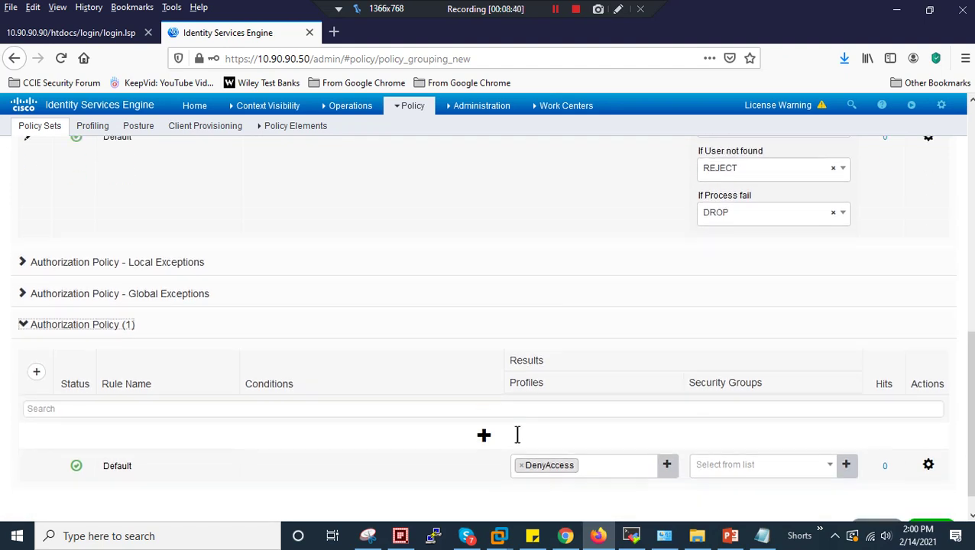
{"action": "scroll", "coordinate": [474, 451], "scroll_direction": "up", "scroll_amount": 1}
{"action": "scroll", "coordinate": [439, 459], "scroll_direction": "down", "scroll_amount": 2}
{"action": "left_click", "coordinate": [441, 405]}
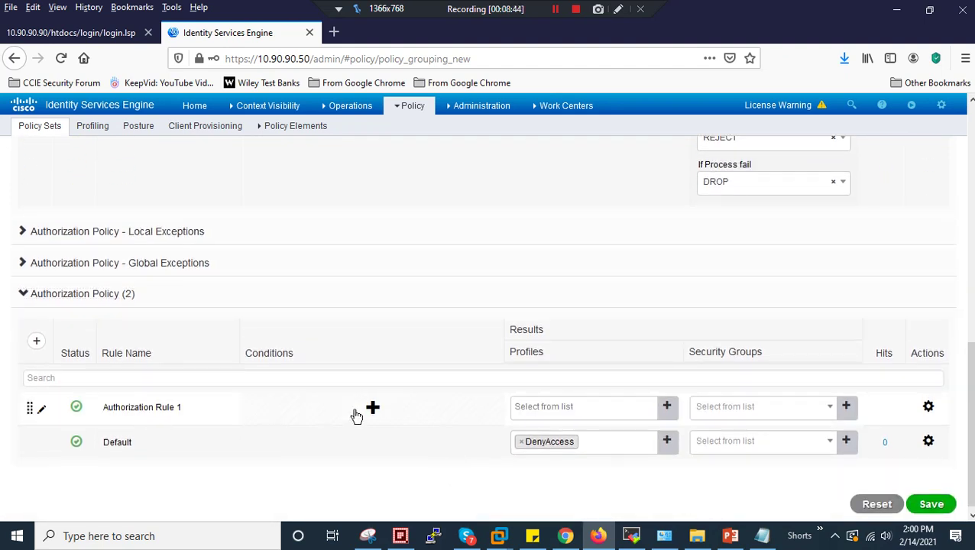
{"action": "left_click", "coordinate": [440, 418]}
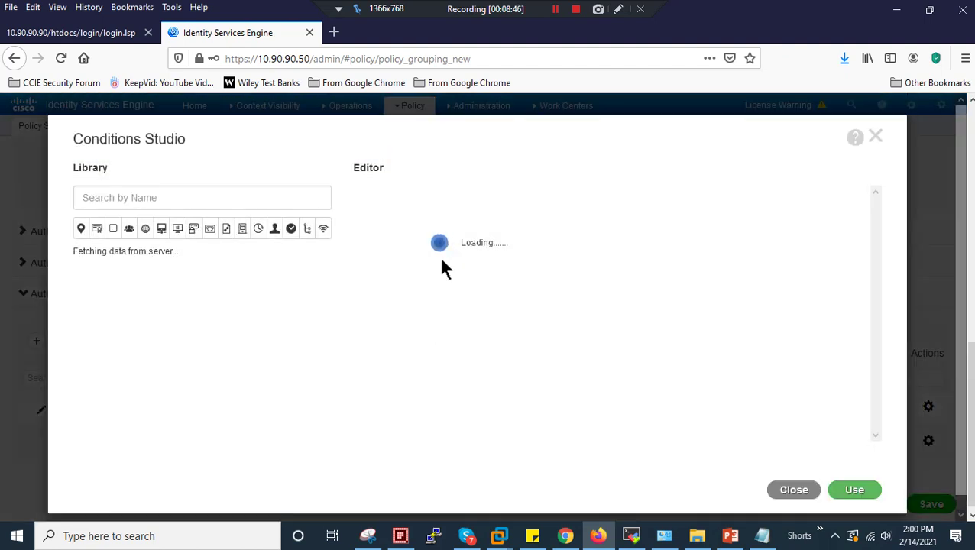
Browse the attribute categories and dictionaries to locate the InternalUser dictionary.
{"action": "left_click", "coordinate": [668, 213]}
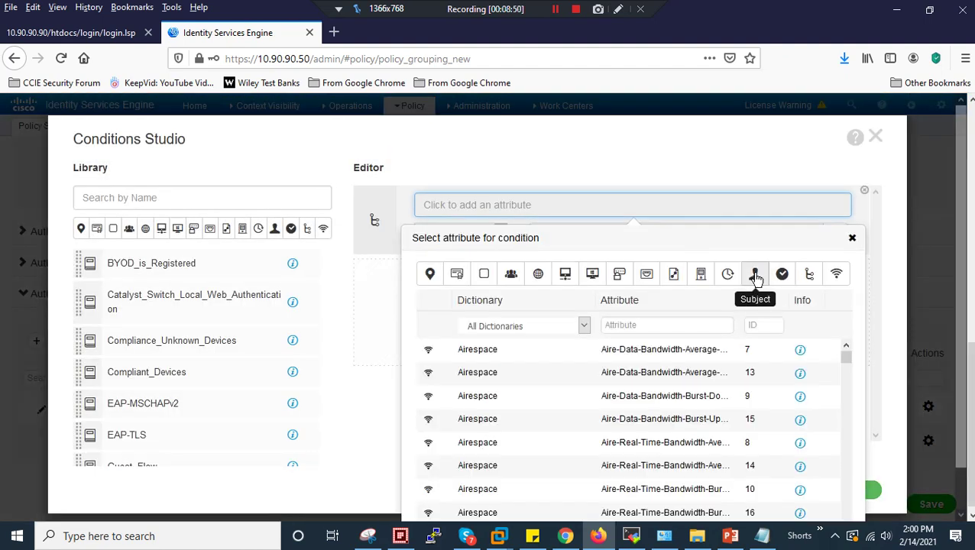
{"action": "left_click", "coordinate": [809, 273]}
{"action": "left_click", "coordinate": [581, 326]}
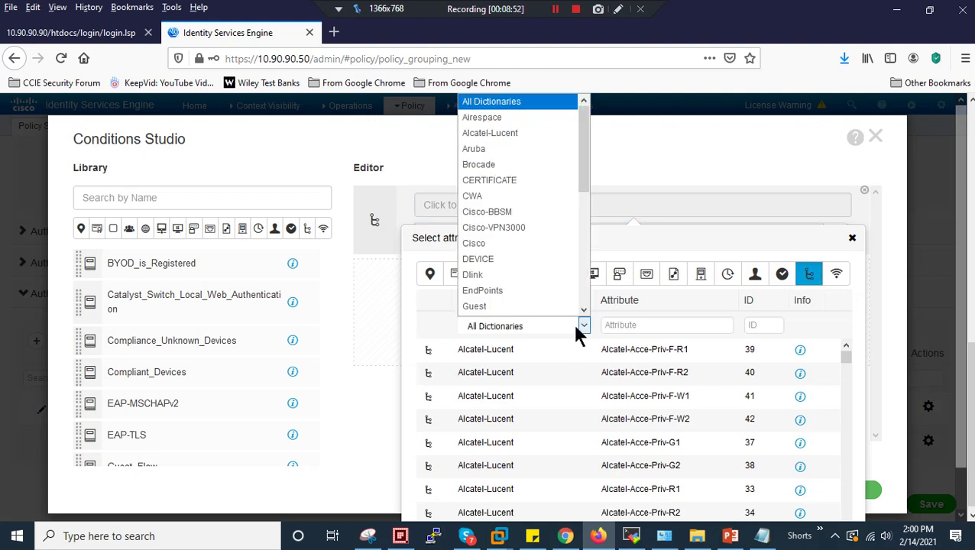
{"action": "scroll", "coordinate": [561, 300], "scroll_direction": "down", "scroll_amount": 5}
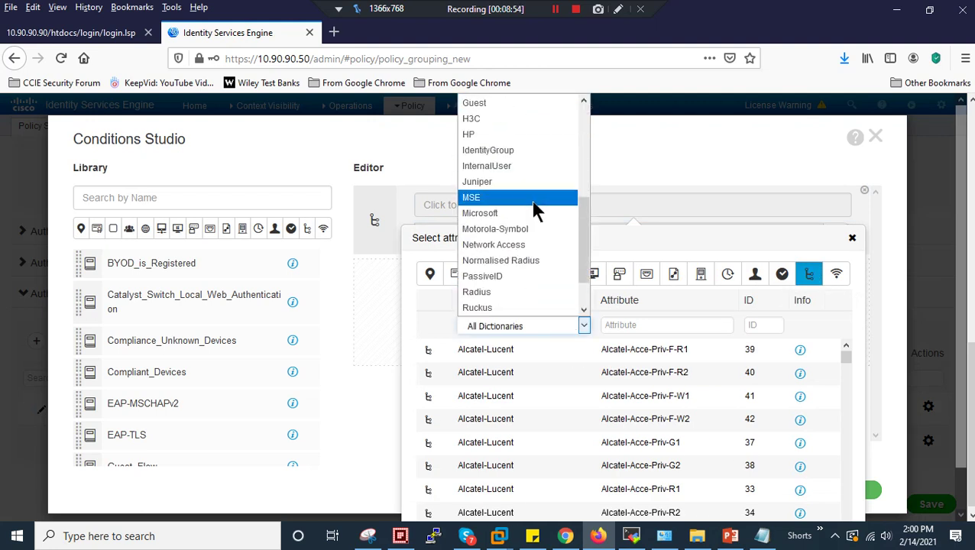
{"action": "left_click", "coordinate": [529, 167]}
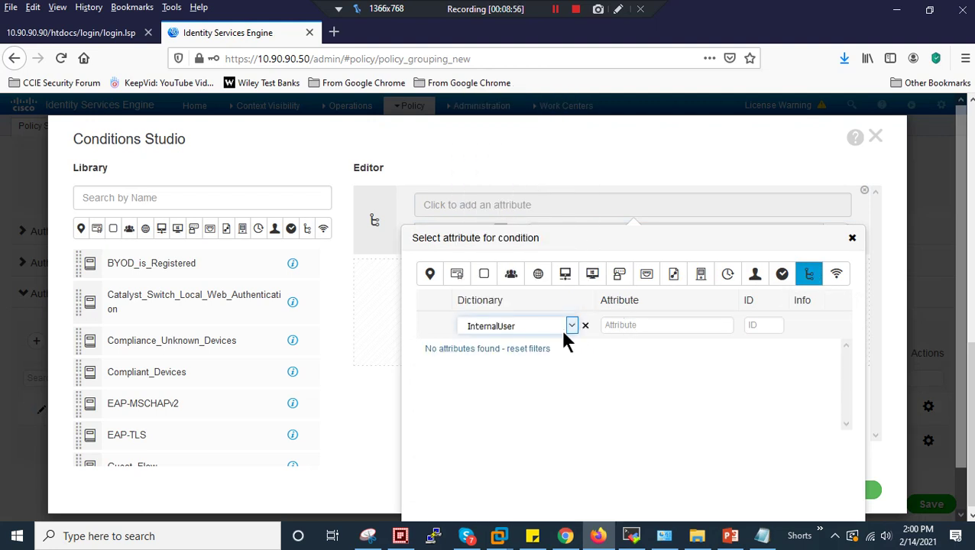
{"action": "left_click", "coordinate": [432, 276]}
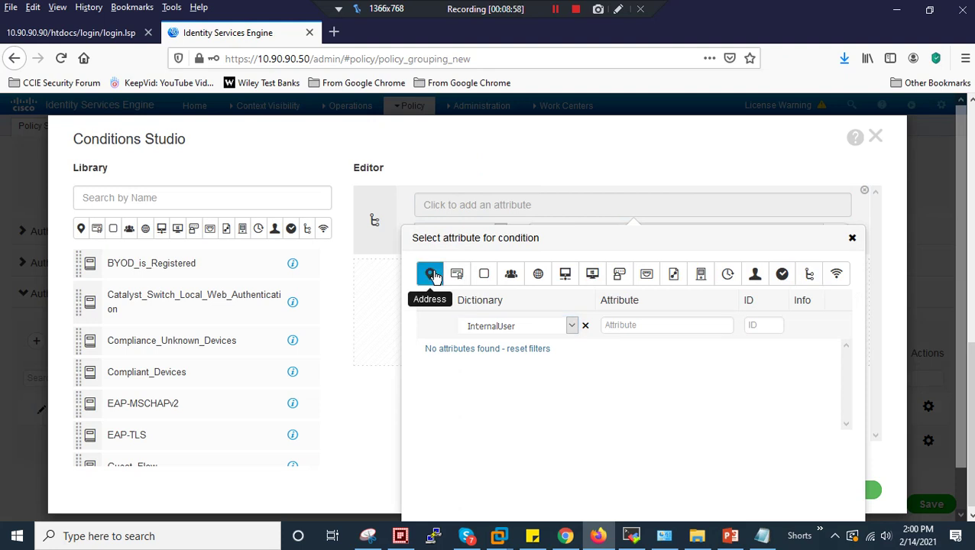
{"action": "left_click", "coordinate": [585, 326]}
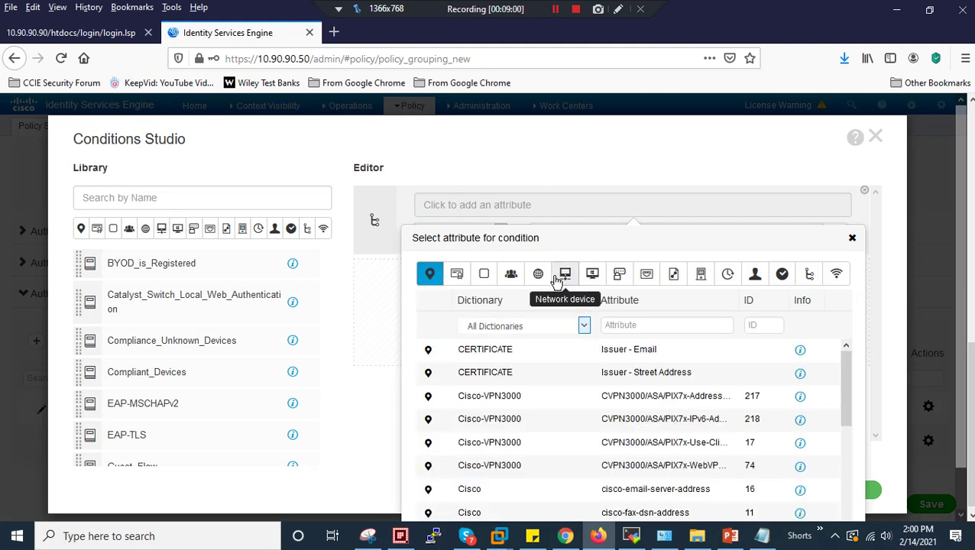
{"action": "left_click", "coordinate": [530, 327]}
{"action": "scroll", "coordinate": [522, 243], "scroll_direction": "down", "scroll_amount": 3}
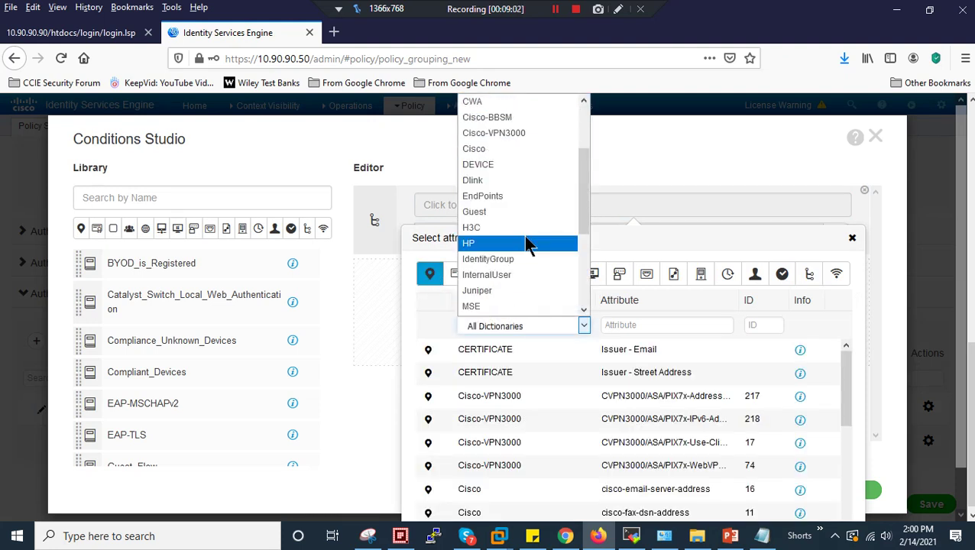
{"action": "left_click", "coordinate": [527, 274]}
{"action": "left_click", "coordinate": [586, 326]}
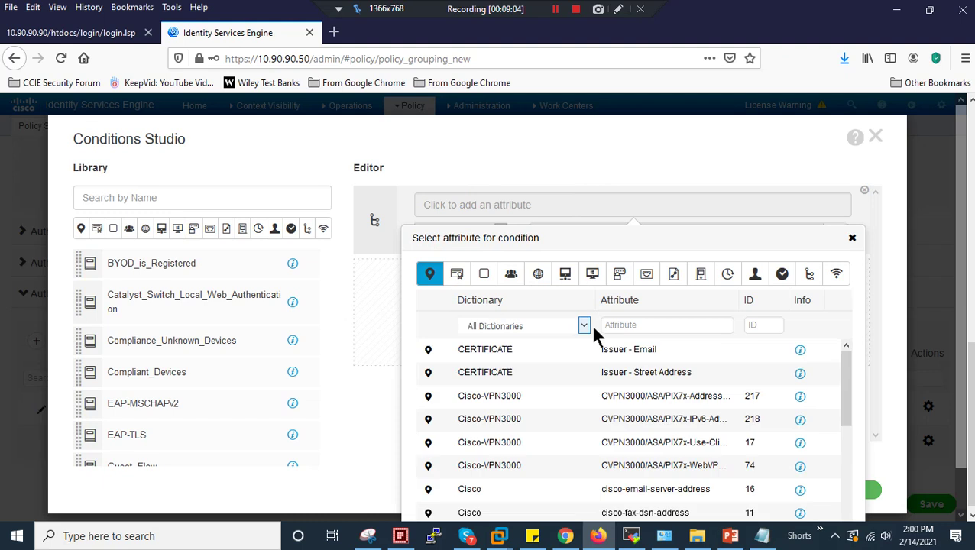
Add the InternalUser Name attribute to the condition and begin entering user15.
{"action": "left_click", "coordinate": [757, 276]}
{"action": "left_click", "coordinate": [584, 326]}
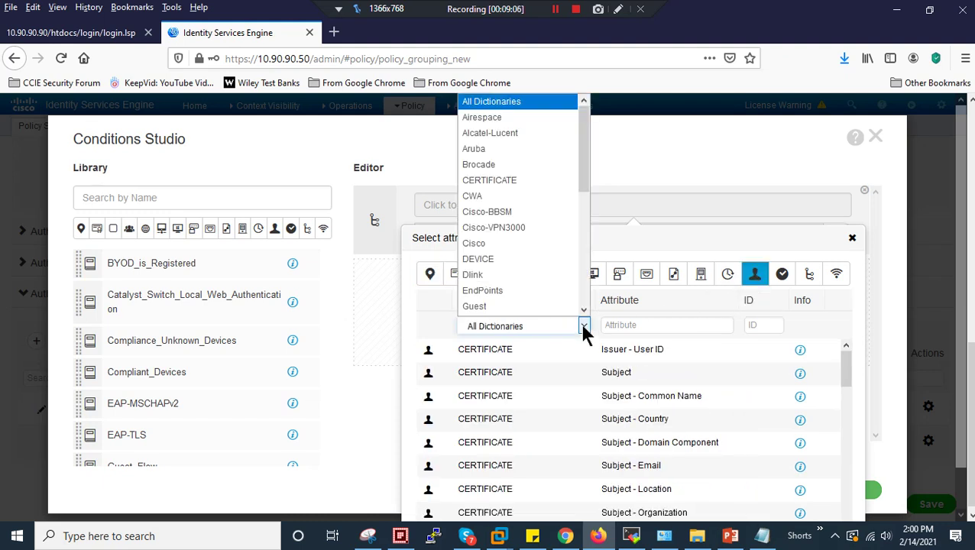
{"action": "scroll", "coordinate": [533, 265], "scroll_direction": "down", "scroll_amount": 3}
{"action": "left_click", "coordinate": [522, 228]}
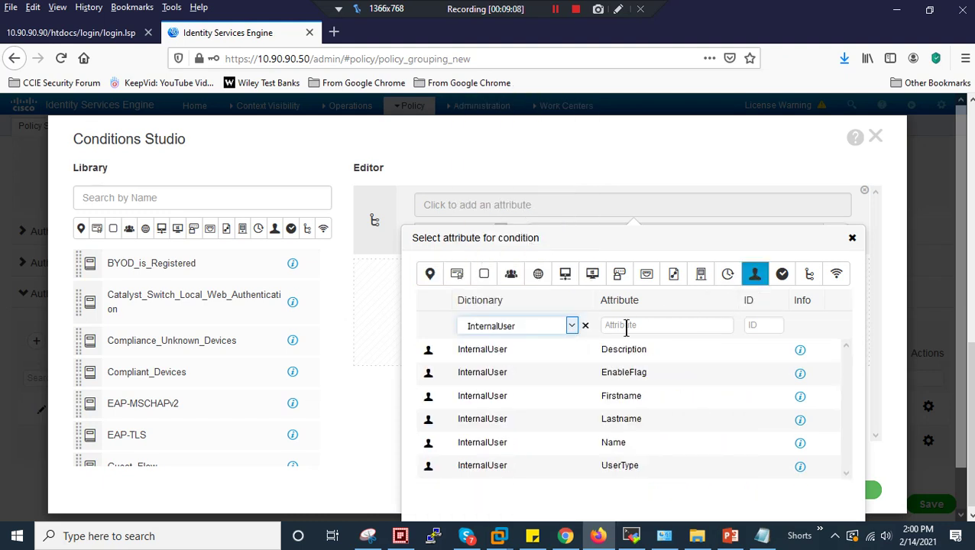
{"action": "left_click", "coordinate": [645, 445]}
{"action": "left_click", "coordinate": [589, 242]}
{"action": "type", "text": "user15"}
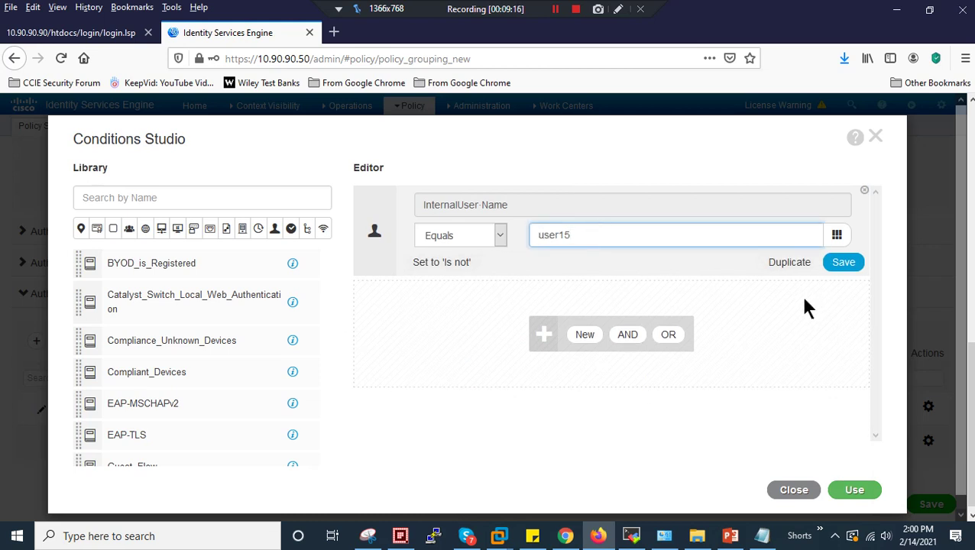
Add an AND condition Radius NAS-IP-Address equals 10.90.90.15.
{"action": "left_click", "coordinate": [587, 336]}
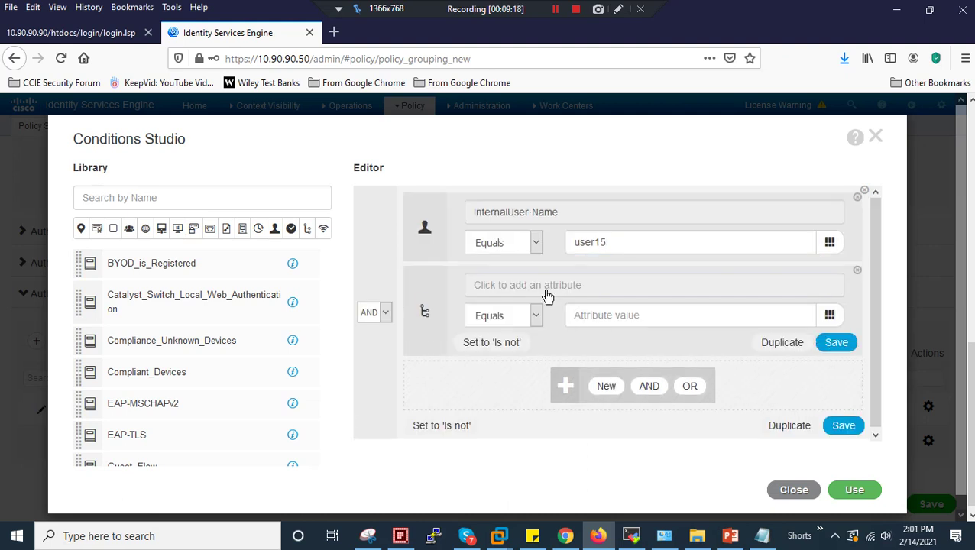
{"action": "left_click", "coordinate": [546, 291]}
{"action": "left_click", "coordinate": [451, 354]}
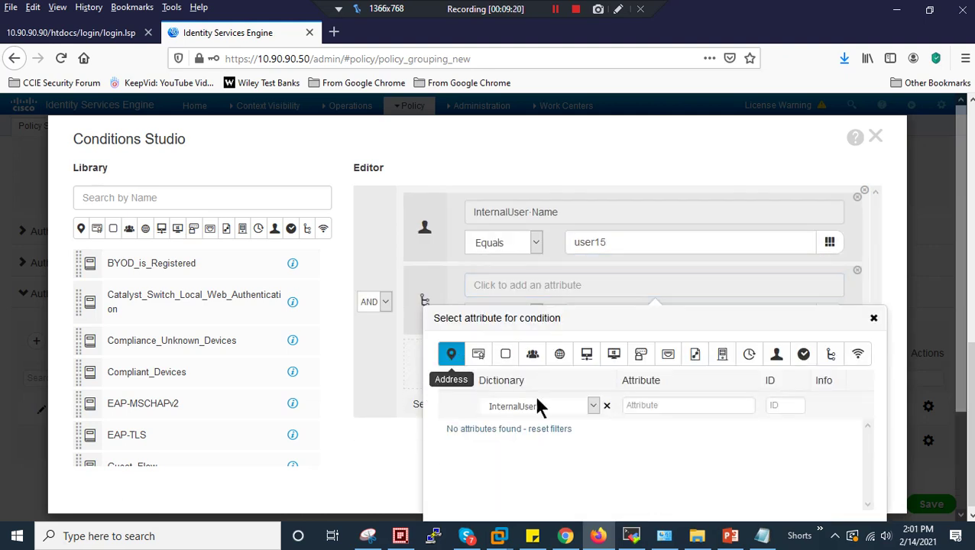
{"action": "scroll", "coordinate": [539, 408], "scroll_direction": "down", "scroll_amount": 2}
{"action": "left_click", "coordinate": [594, 346]}
{"action": "scroll", "coordinate": [544, 324], "scroll_direction": "down", "scroll_amount": 1}
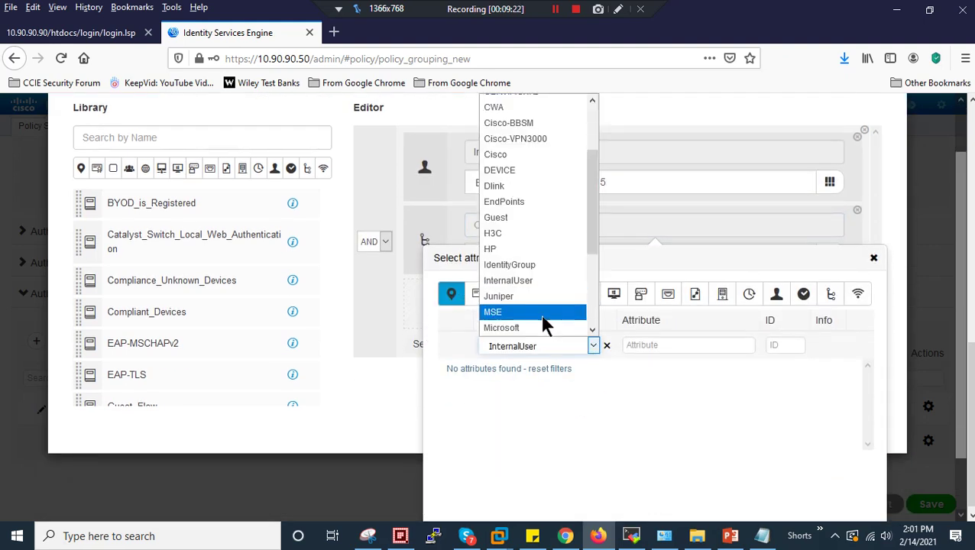
{"action": "scroll", "coordinate": [544, 324], "scroll_direction": "down", "scroll_amount": 3}
{"action": "left_click", "coordinate": [539, 263]}
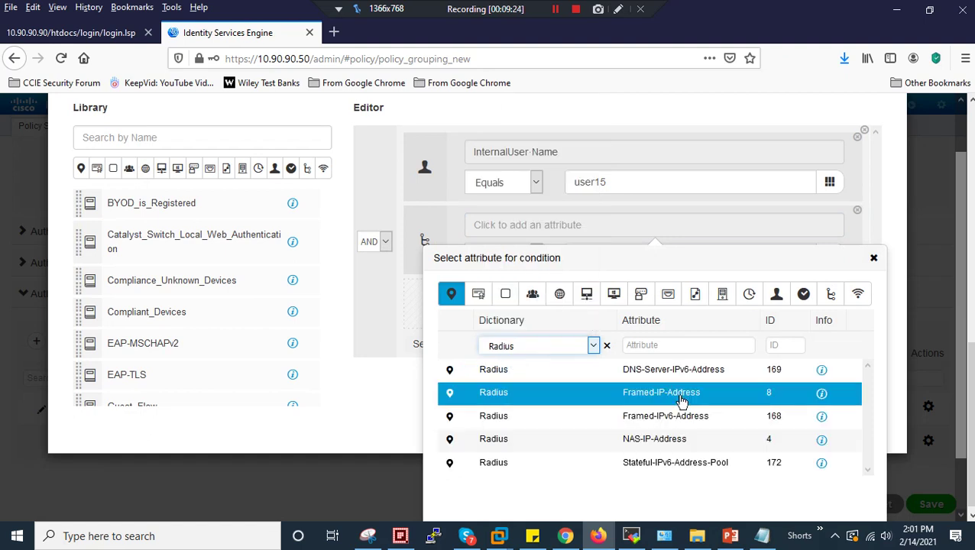
{"action": "left_click", "coordinate": [666, 444]}
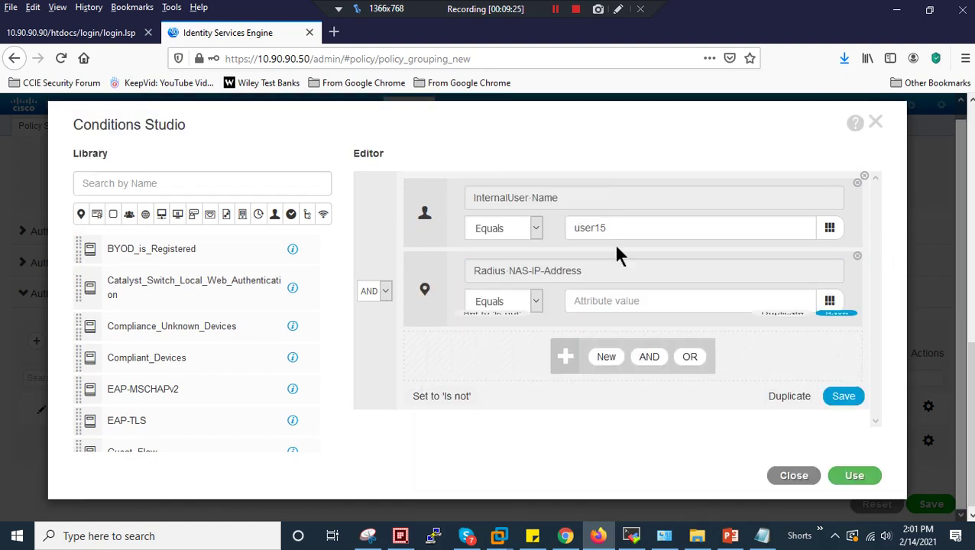
{"action": "left_click", "coordinate": [616, 302]}
{"action": "type", "text": "10.90"}
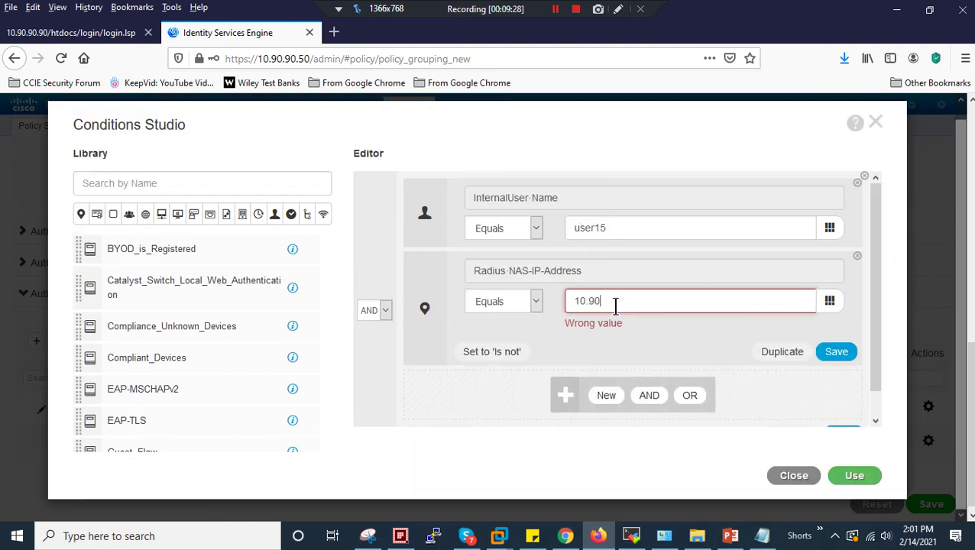
{"action": "type", "text": ".90."}
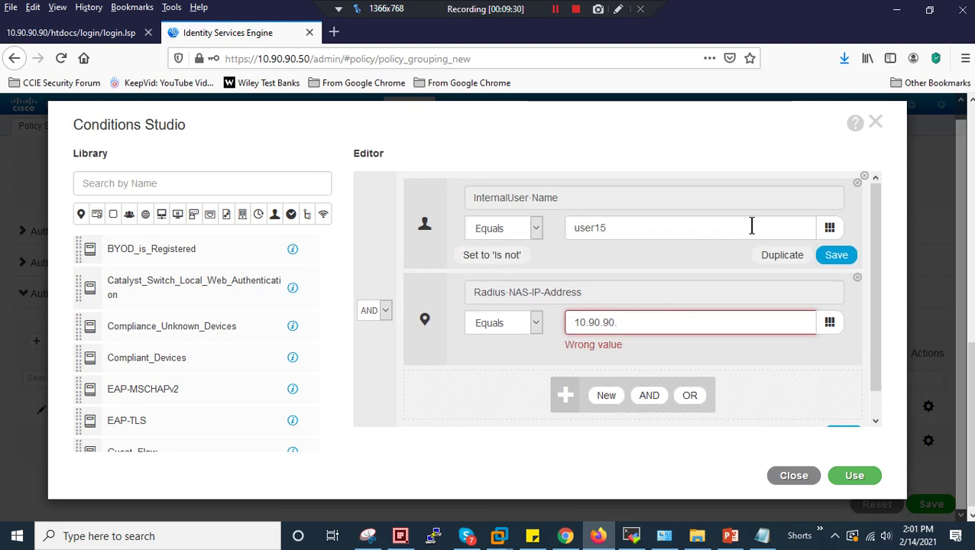
{"action": "type", "text": "15"}
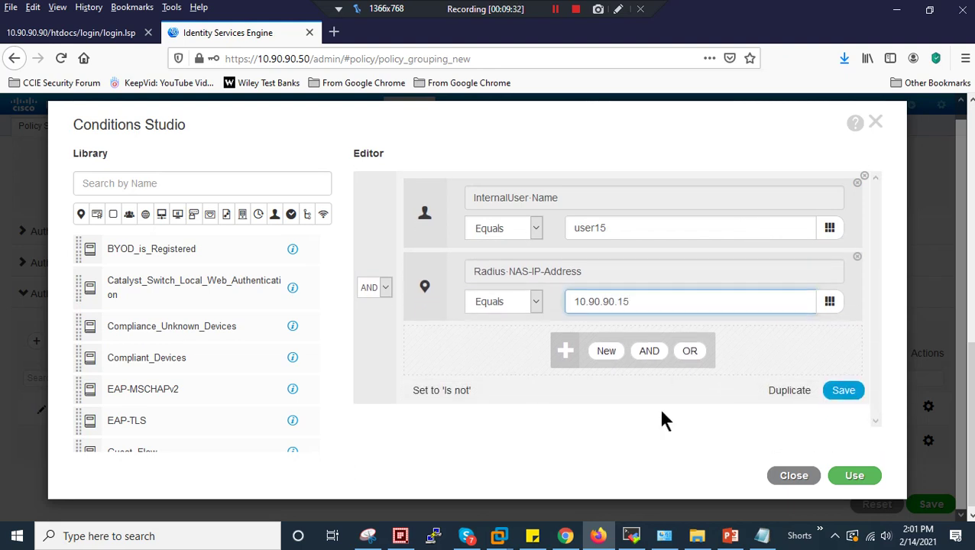
Add a third condition Network Access AuthenticationStatus equals AuthenticationPassed.
{"action": "left_click", "coordinate": [608, 352]}
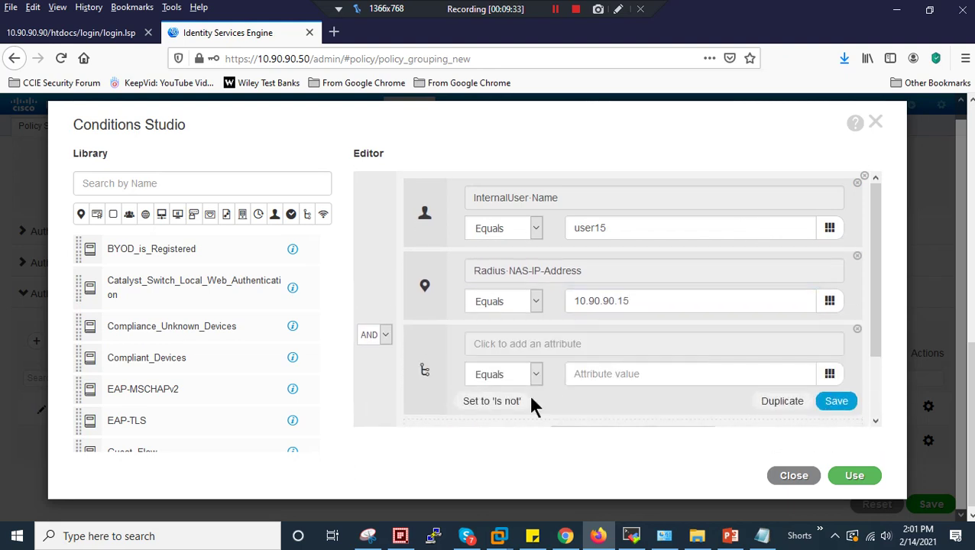
{"action": "left_click", "coordinate": [557, 348]}
{"action": "left_click", "coordinate": [827, 414]}
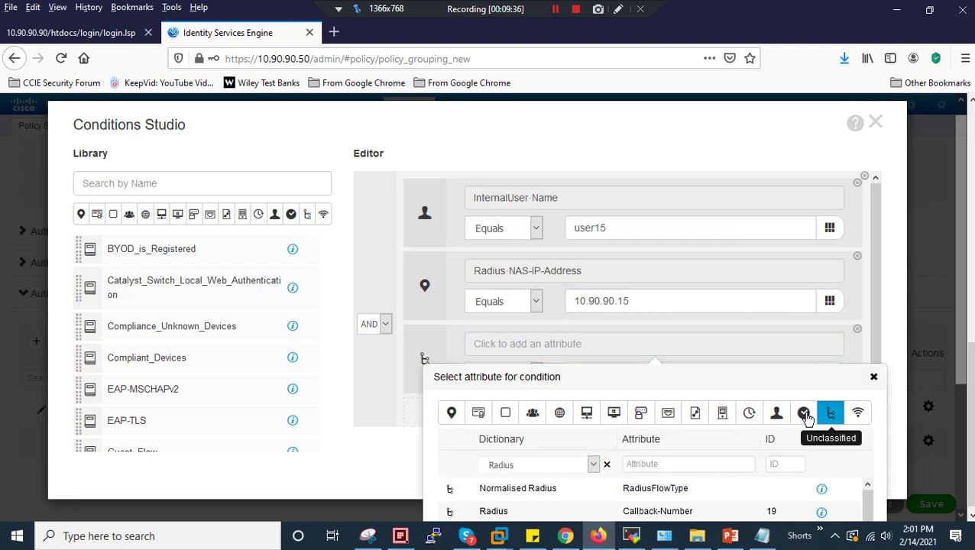
{"action": "scroll", "coordinate": [624, 402], "scroll_direction": "down", "scroll_amount": 3}
{"action": "left_click", "coordinate": [594, 284]}
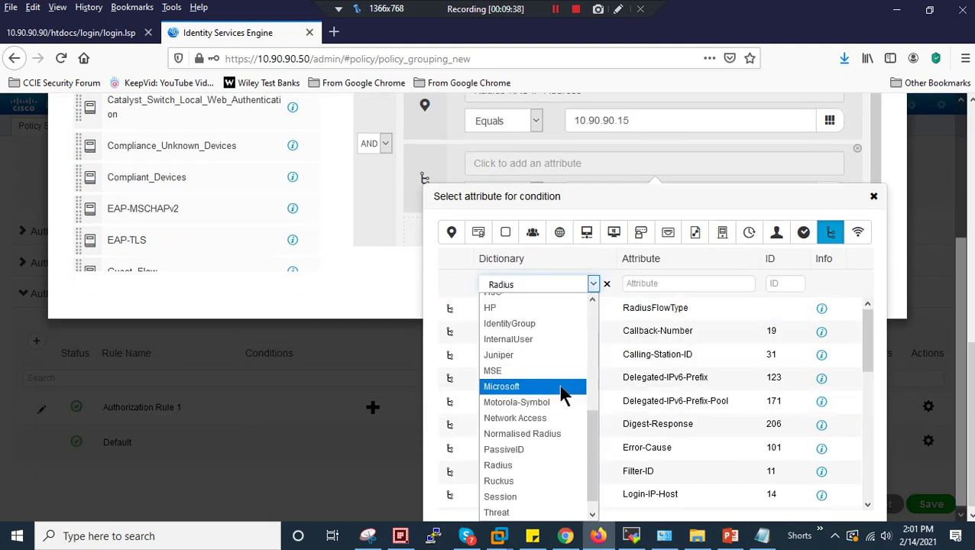
{"action": "scroll", "coordinate": [557, 428], "scroll_direction": "down", "scroll_amount": 1}
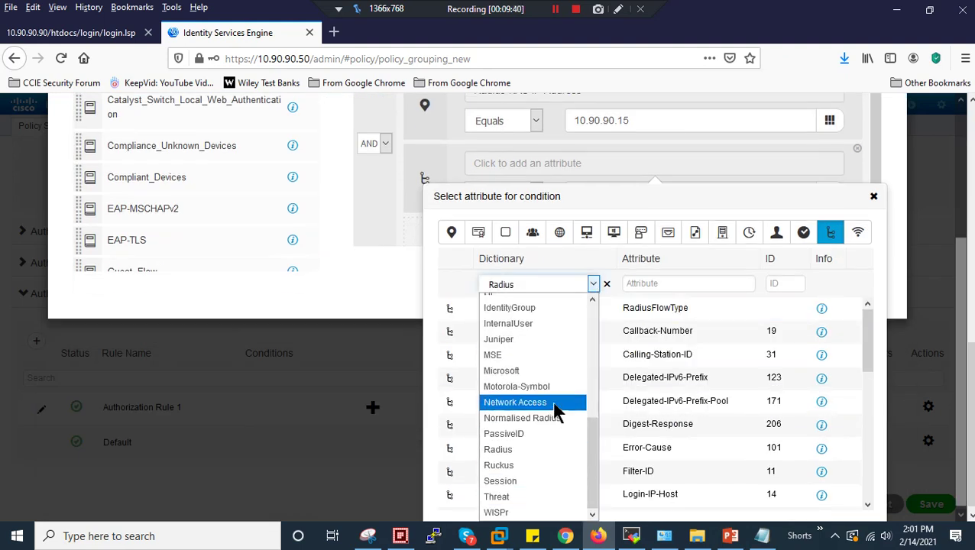
{"action": "left_click", "coordinate": [554, 402]}
{"action": "left_click", "coordinate": [704, 399]}
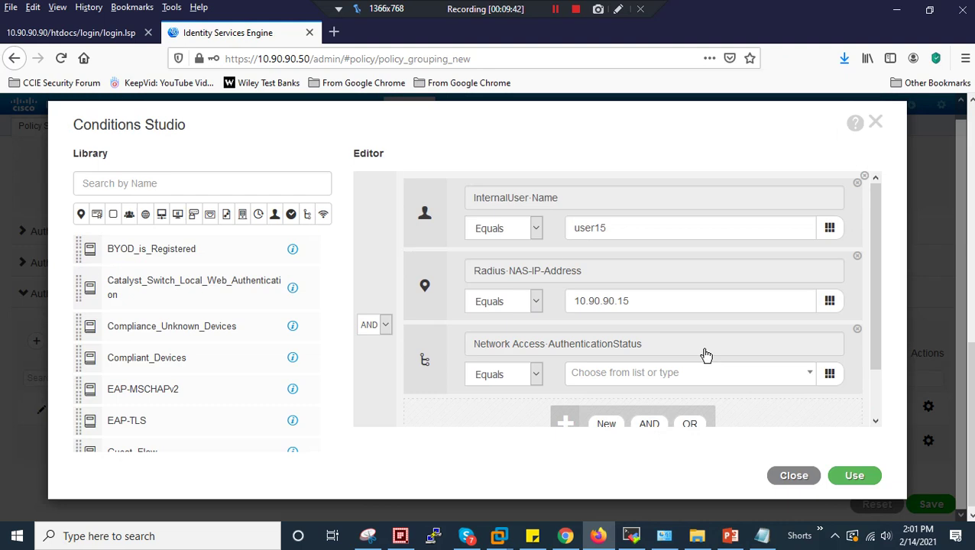
{"action": "left_click", "coordinate": [677, 376]}
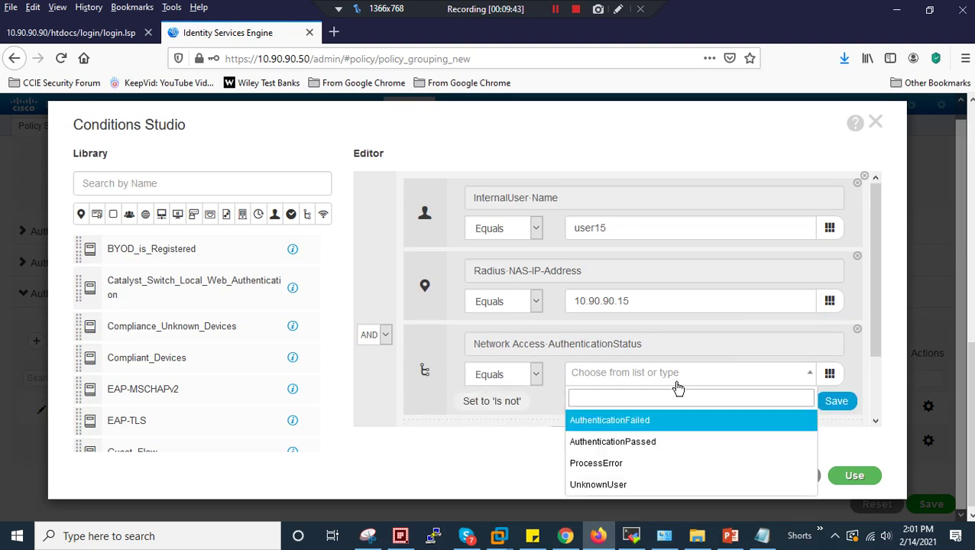
{"action": "left_click", "coordinate": [670, 446]}
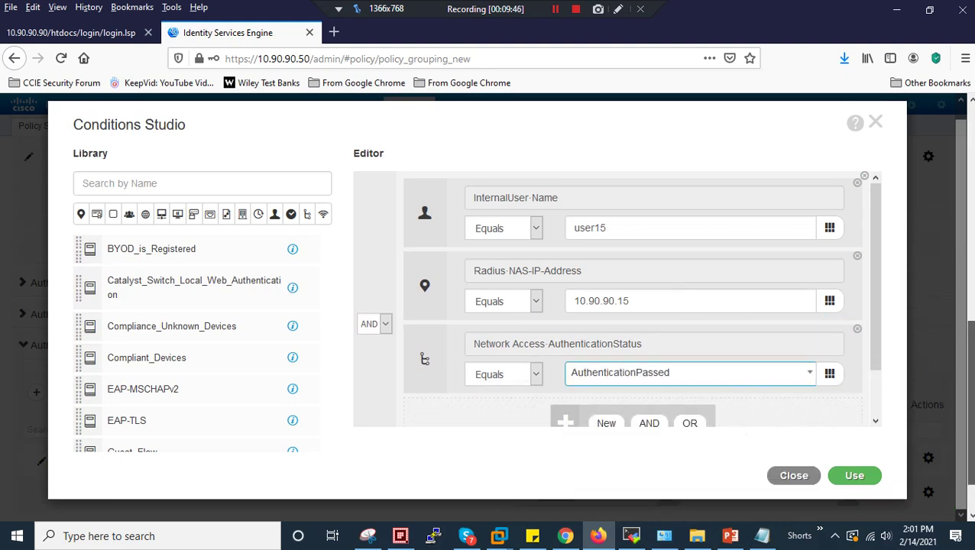
Apply the three-part AND condition to Authorization Rule 1.
{"action": "mouse_move", "coordinate": [876, 284]}
{"action": "left_mouse_down"}
{"action": "mouse_move", "coordinate": [868, 329]}
{"action": "mouse_move", "coordinate": [867, 283]}
{"action": "left_mouse_up"}
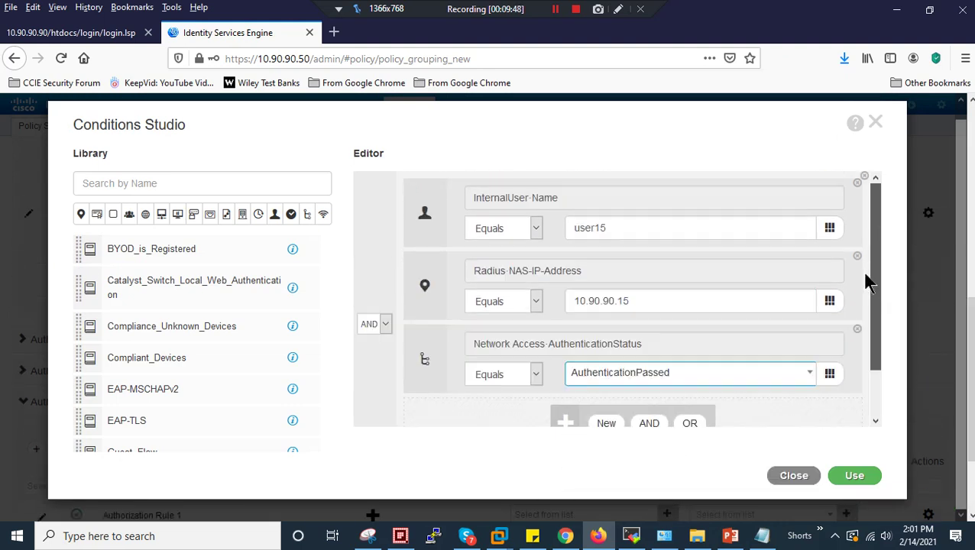
{"action": "left_click", "coordinate": [490, 212]}
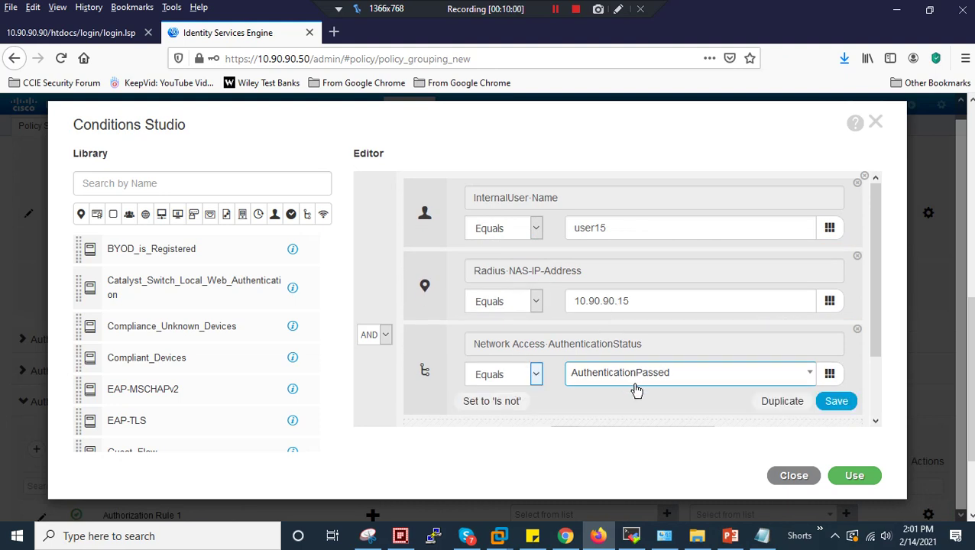
{"action": "left_click", "coordinate": [840, 481]}
Select DLINK-AUTHZN-VLAN15 from the Profiles list for Authorization Rule 1.
{"action": "scroll", "coordinate": [510, 386], "scroll_direction": "down", "scroll_amount": 3}
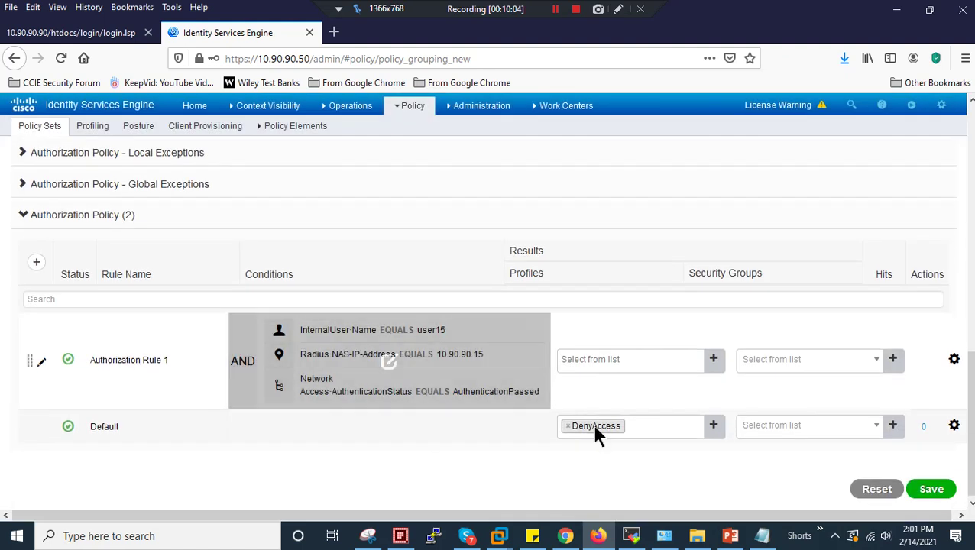
{"action": "left_click", "coordinate": [695, 363]}
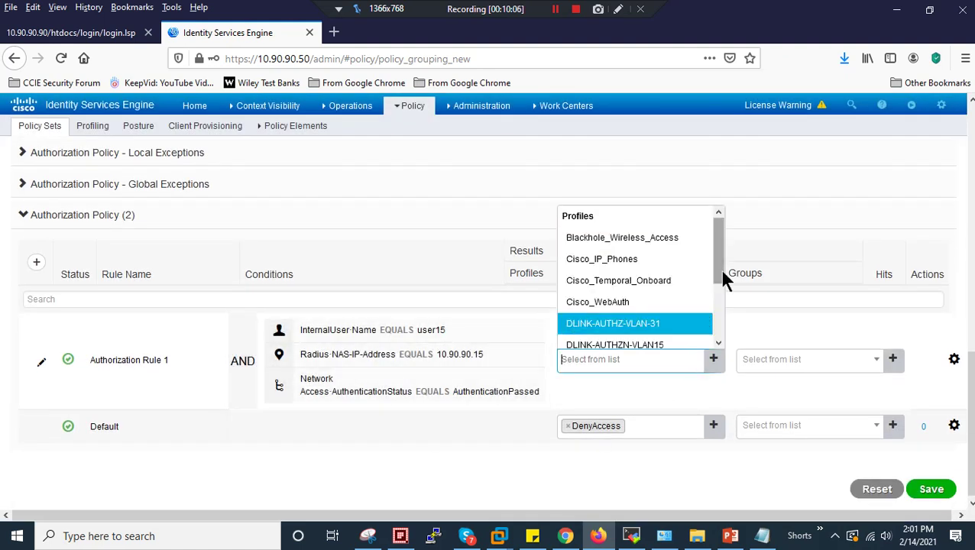
{"action": "left_click_drag", "start_coordinate": [723, 271], "coordinate": [718, 307]}
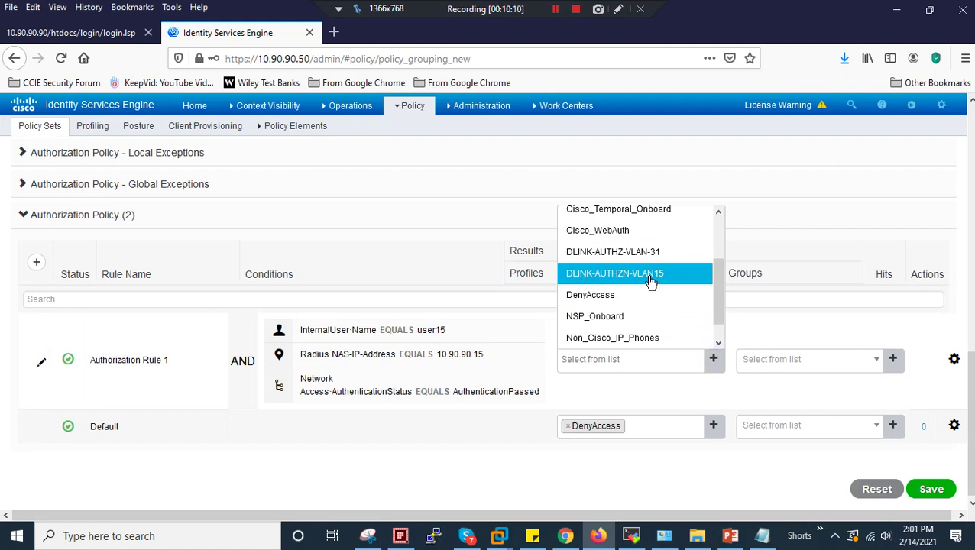
{"action": "left_click", "coordinate": [651, 281]}
Save the DGS-1510 policy set, dismiss the confirmation, and return to Policy Sets.
{"action": "left_click", "coordinate": [932, 493]}
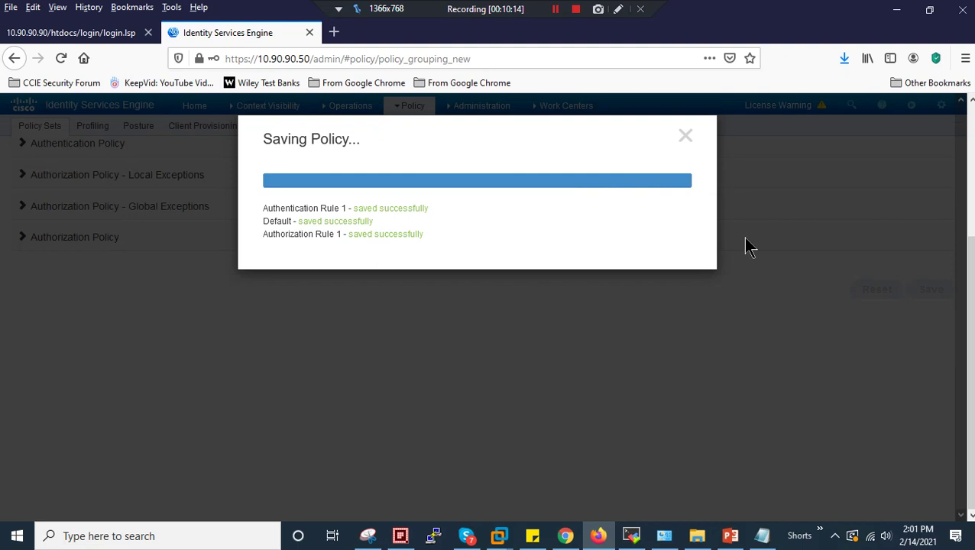
{"action": "left_click", "coordinate": [686, 139]}
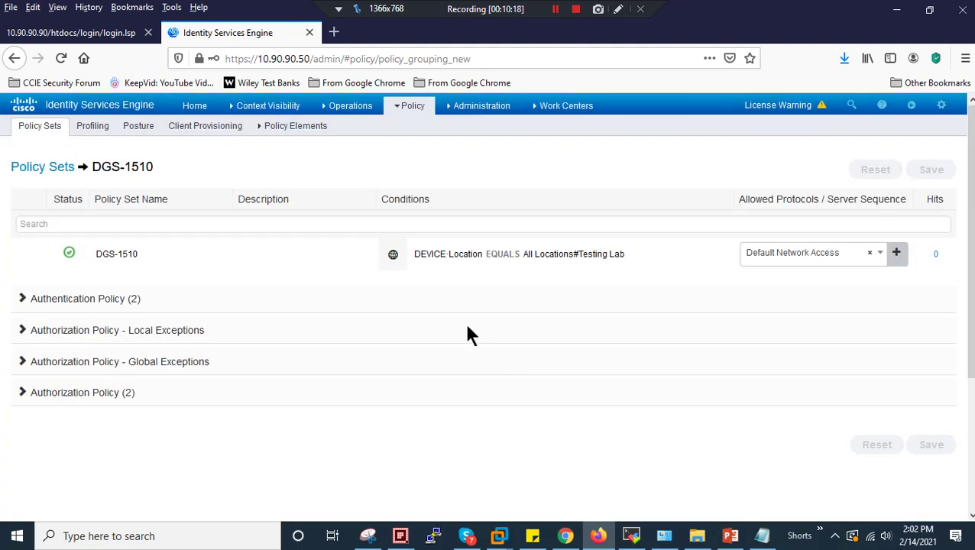
{"action": "left_click", "coordinate": [42, 168]}
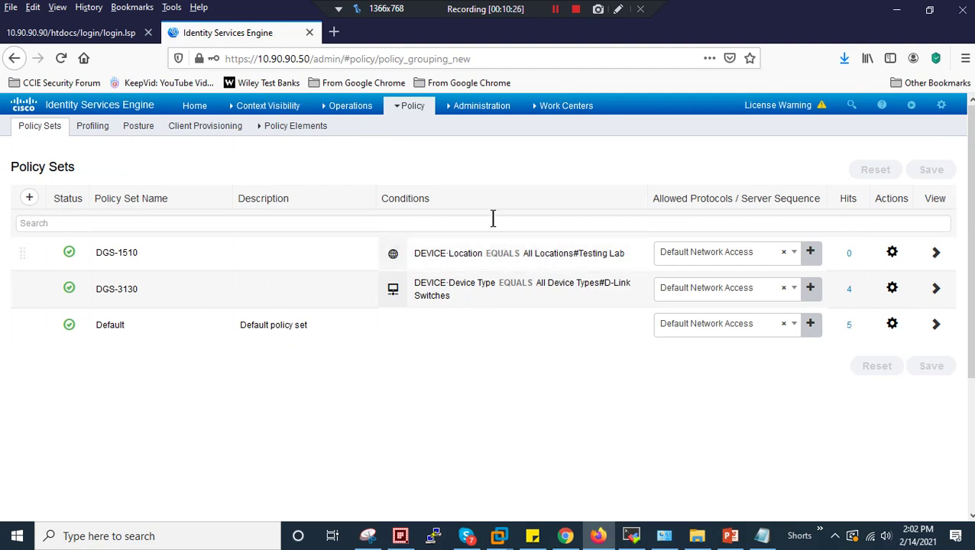
Log in to the DGS-1510-28 switch console with the admin credentials.
{"action": "left_click", "coordinate": [631, 535]}
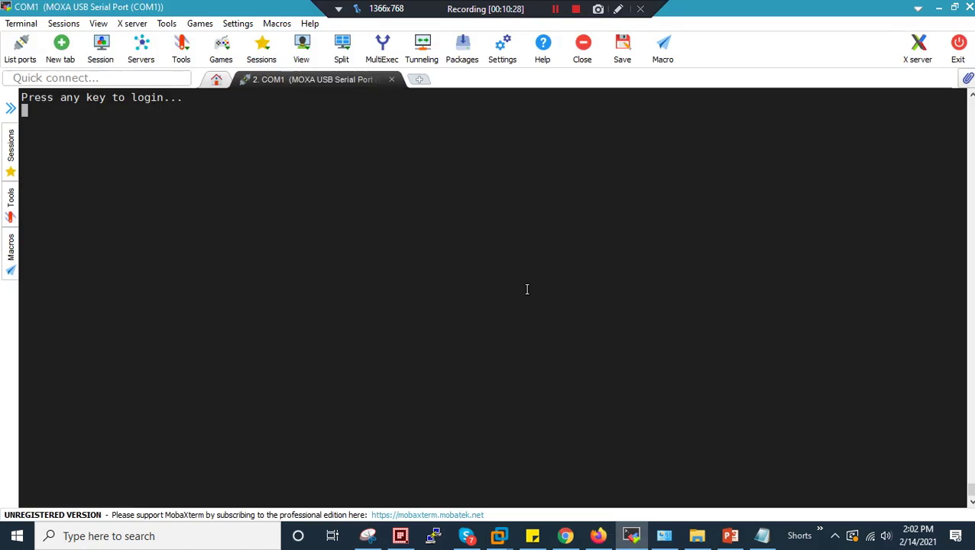
{"action": "key", "text": "Return"}
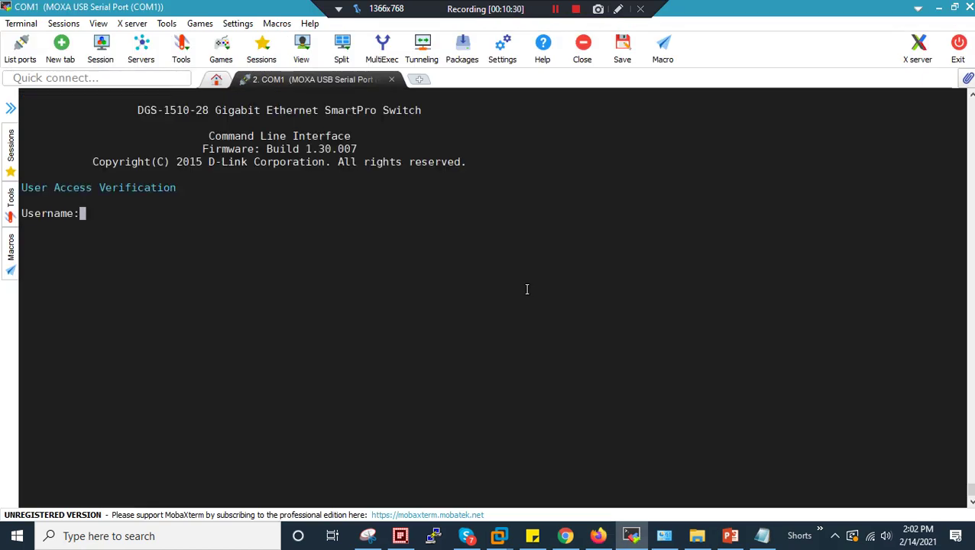
{"action": "key", "text": "Return"}
{"action": "key", "text": "Return"}
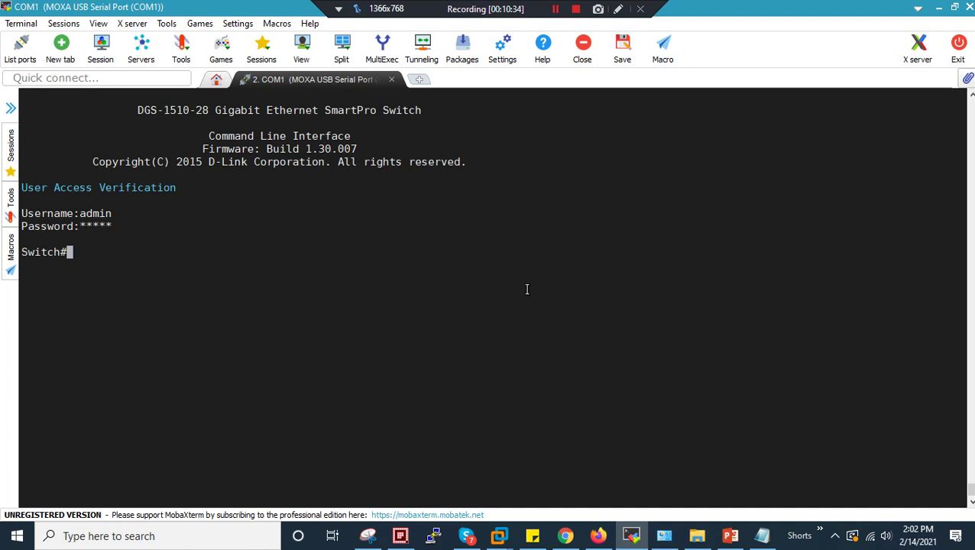
Check the firmware with 'sh version' (runtime 1.30.007) and enter 'conf t' mode.
{"action": "type", "text": "sh version"}
{"action": "key", "text": "Return"}
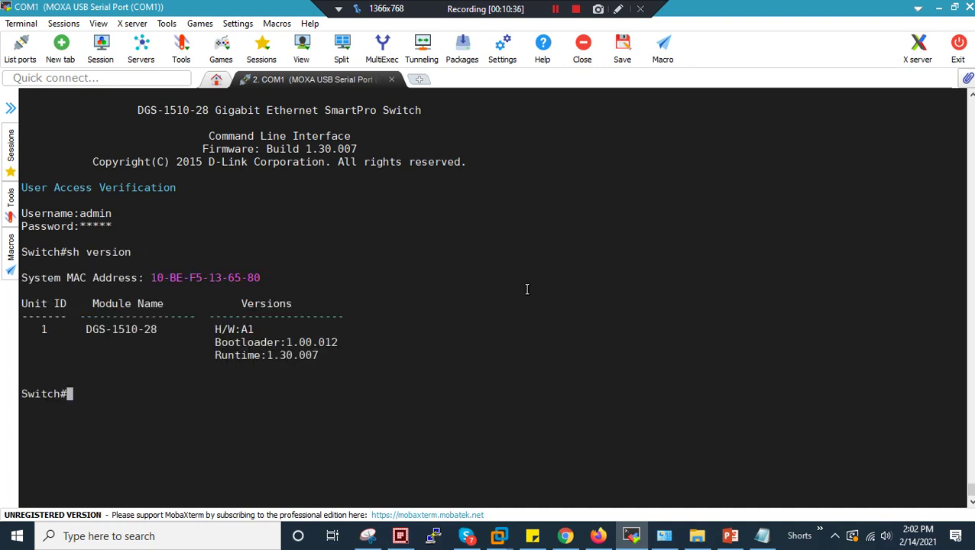
{"action": "left_click_drag", "start_coordinate": [87, 329], "coordinate": [162, 329]}
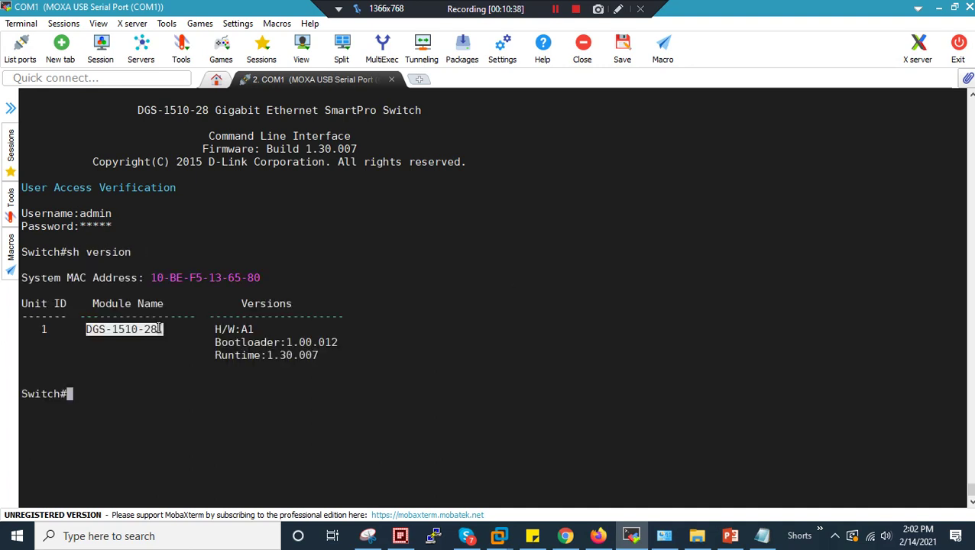
{"action": "left_click_drag", "start_coordinate": [236, 330], "coordinate": [265, 389]}
{"action": "left_click", "coordinate": [269, 354]}
{"action": "left_click", "coordinate": [267, 389]}
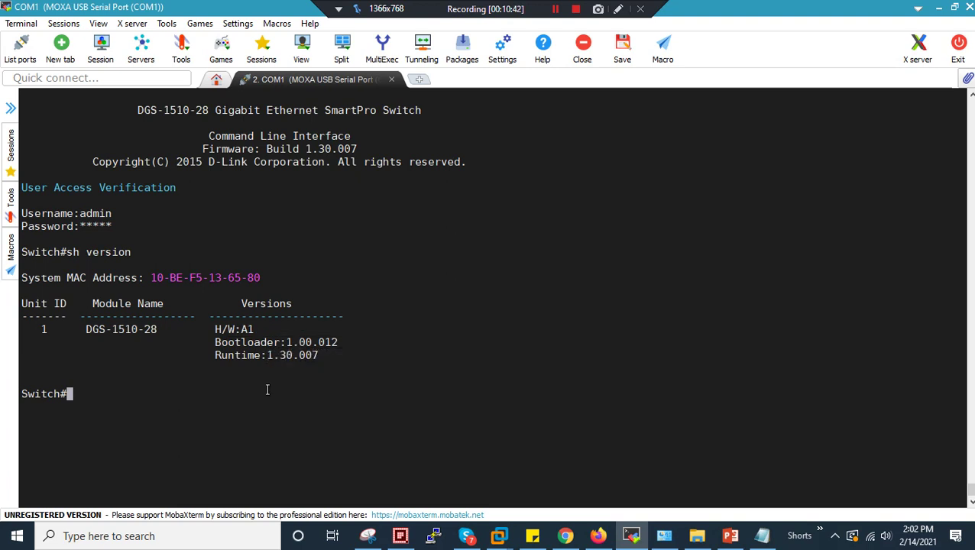
{"action": "type", "text": "conf t"}
{"action": "key", "text": "Return"}
List IP interfaces and note VLAN 1's current address 10.90.90.90.
{"action": "type", "text": "show"}
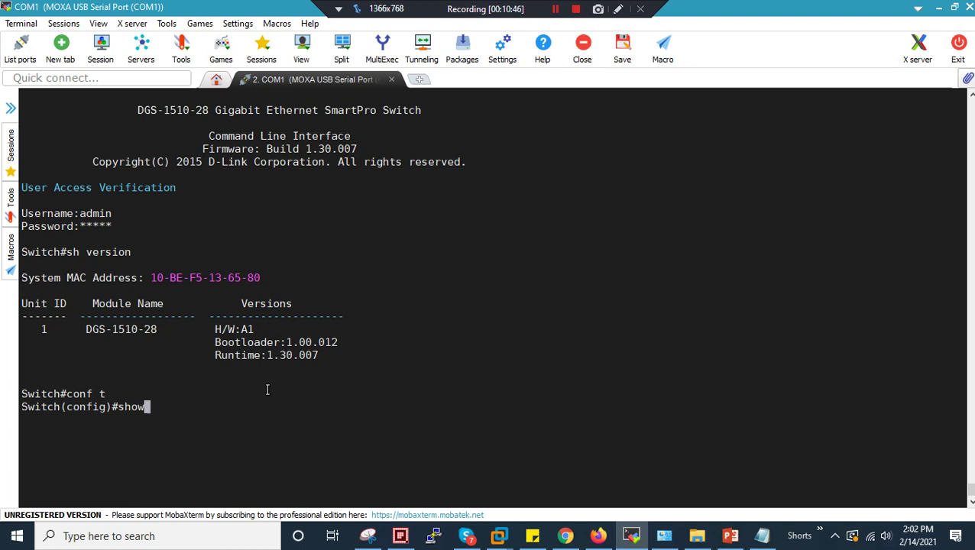
{"action": "type", "text": " ip interface brief"}
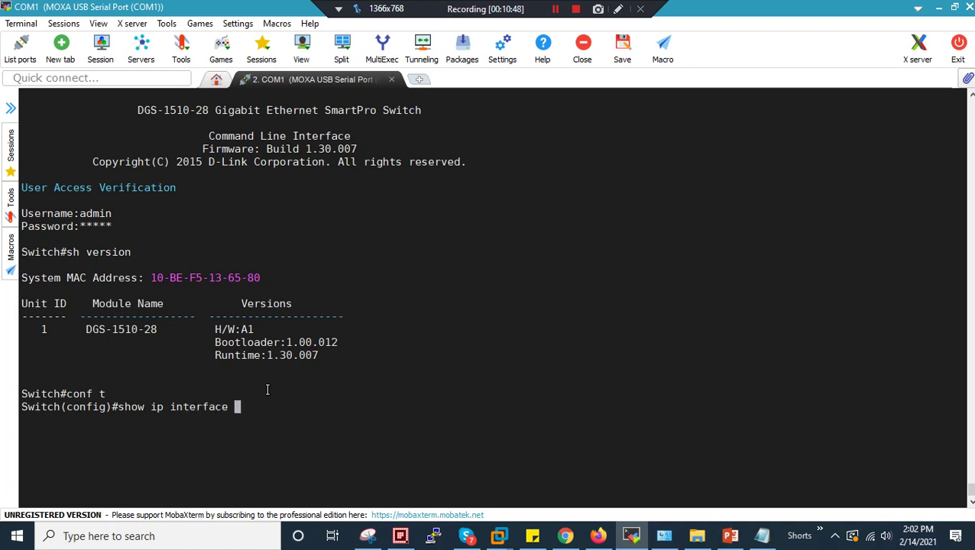
{"action": "key", "text": "Return"}
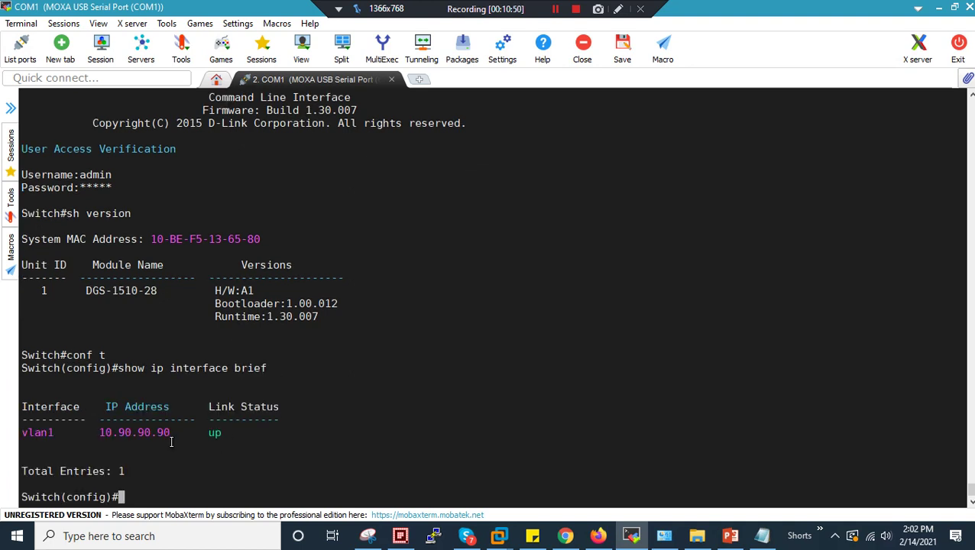
{"action": "left_click_drag", "start_coordinate": [172, 434], "coordinate": [103, 435]}
{"action": "left_click", "coordinate": [276, 454]}
Set interface VLAN 1 to 10.90.90.15 255.0.0.0 and bring it up.
{"action": "type", "text": "interface vlan "}
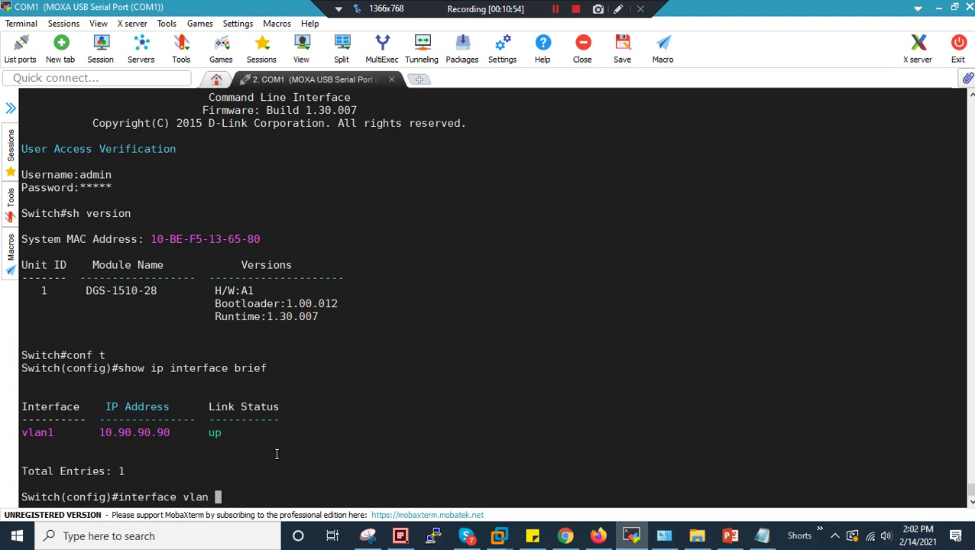
{"action": "type", "text": "1"}
{"action": "key", "text": "Return"}
{"action": "type", "text": "ip "}
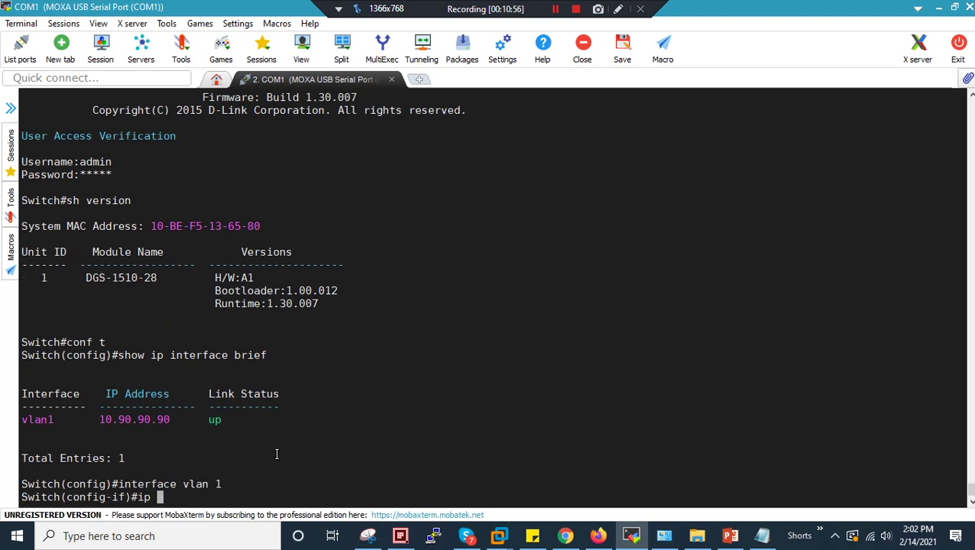
{"action": "type", "text": "add 10.90.90.1"}
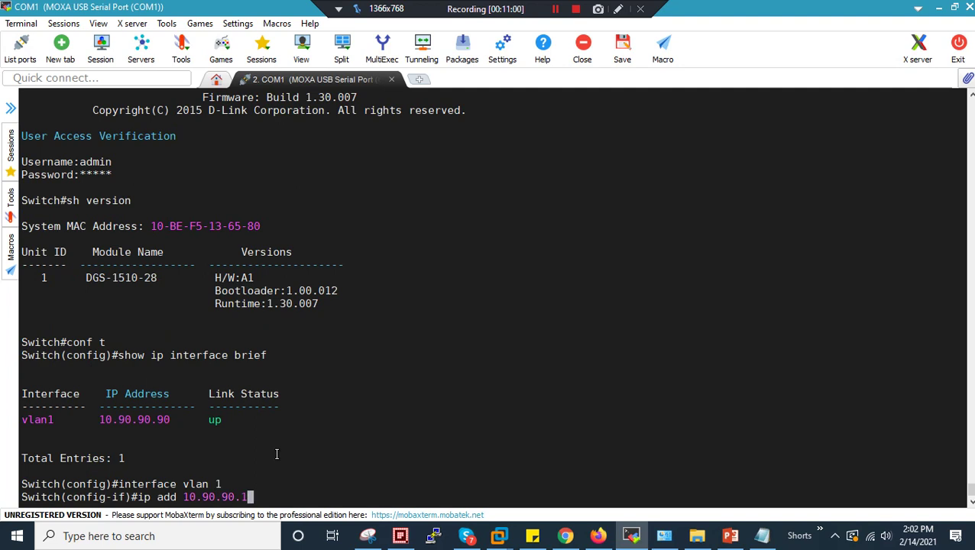
{"action": "type", "text": "5 255.0.0.0"}
{"action": "key", "text": "Return"}
{"action": "type", "text": "no sh"}
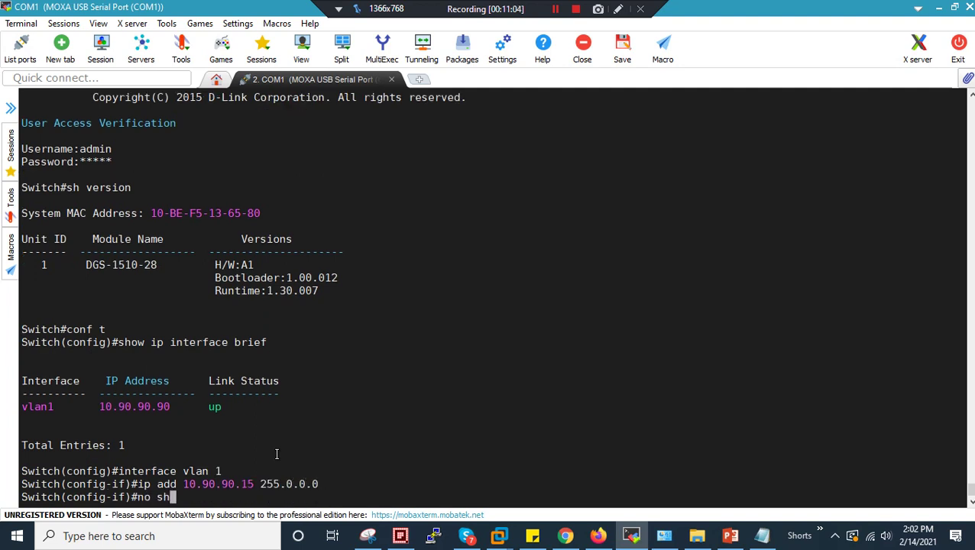
{"action": "key", "text": "Return"}
{"action": "type", "text": "exit"}
{"action": "key", "text": "Return"}
List all VLANs on the switch with 'sh vlan'.
{"action": "type", "text": "sh vl"}
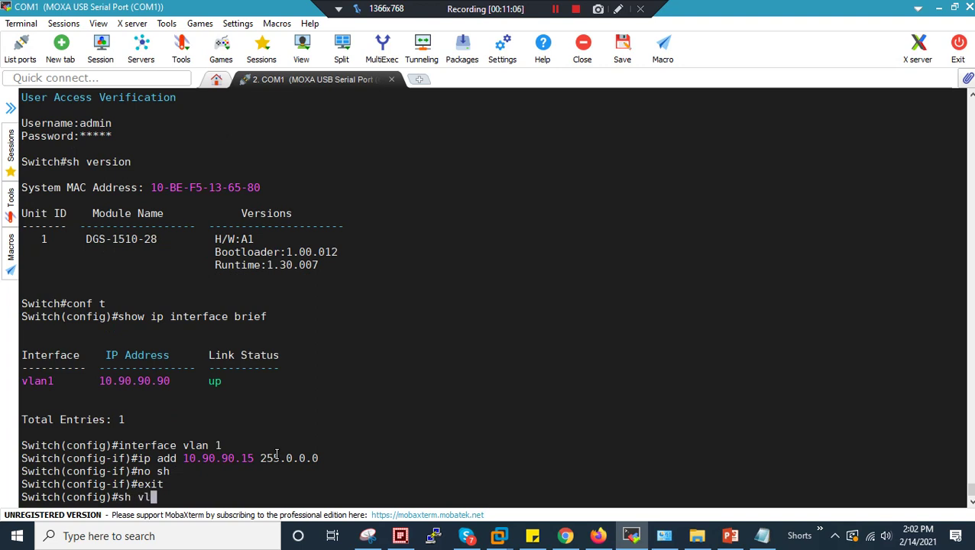
{"action": "type", "text": "an 15"}
{"action": "key", "text": "BackSpace"}
{"action": "key", "text": "BackSpace"}
{"action": "key", "text": "Return"}
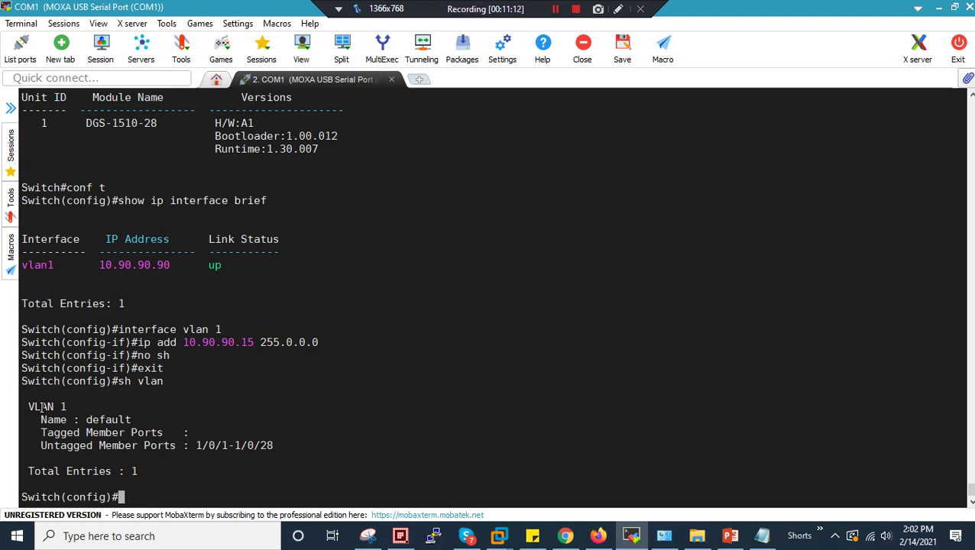
{"action": "left_click_drag", "start_coordinate": [43, 407], "coordinate": [79, 408]}
Create VLAN 15 on the switch and exit VLAN configuration.
{"action": "left_click", "coordinate": [277, 408]}
{"action": "type", "text": "s"}
{"action": "type", "text": "lan 15"}
{"action": "key", "text": "Return"}
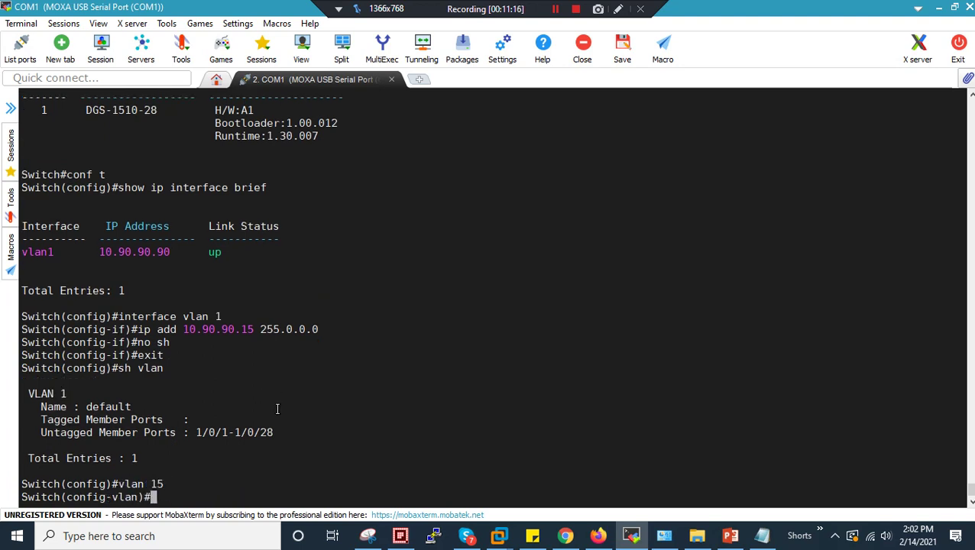
{"action": "type", "text": "exit"}
{"action": "key", "text": "Return"}
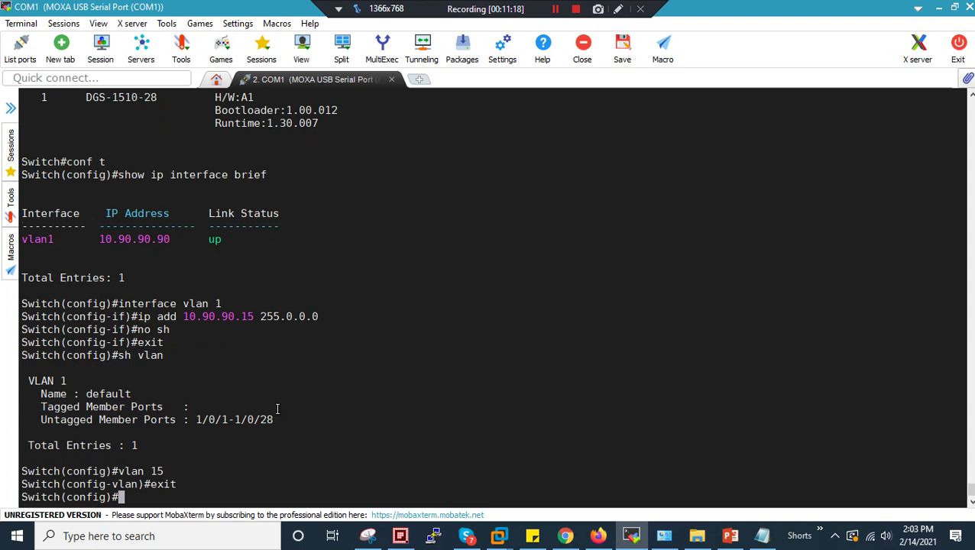
{"action": "key", "text": "Return"}
{"action": "key", "text": "Return"}
{"action": "key", "text": "Return"}
Run 'show vlan' and point out the new VLAN0015 entry beside VLAN 1.
{"action": "type", "text": "sh v"}
{"action": "key", "text": "Tab"}
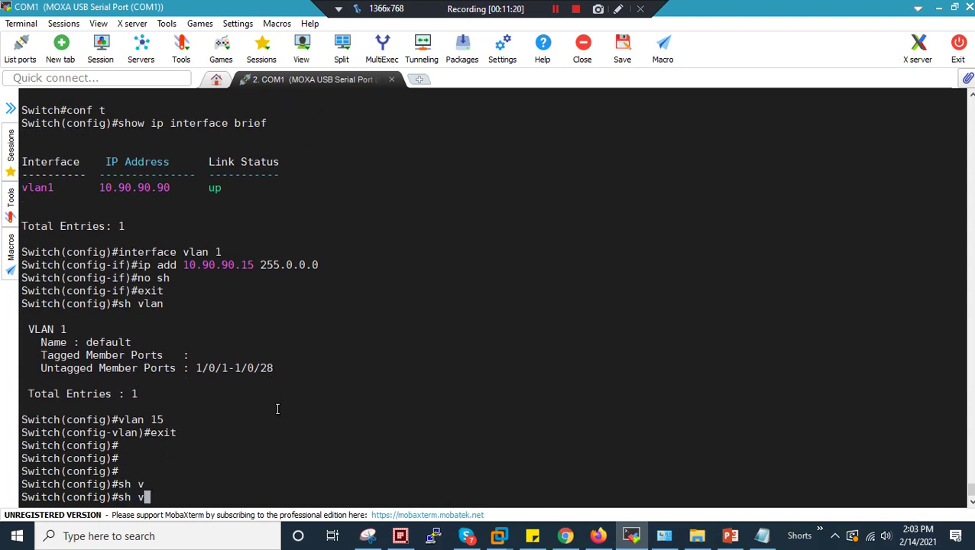
{"action": "type", "text": "l"}
{"action": "key", "text": "Tab"}
{"action": "key", "text": "Return"}
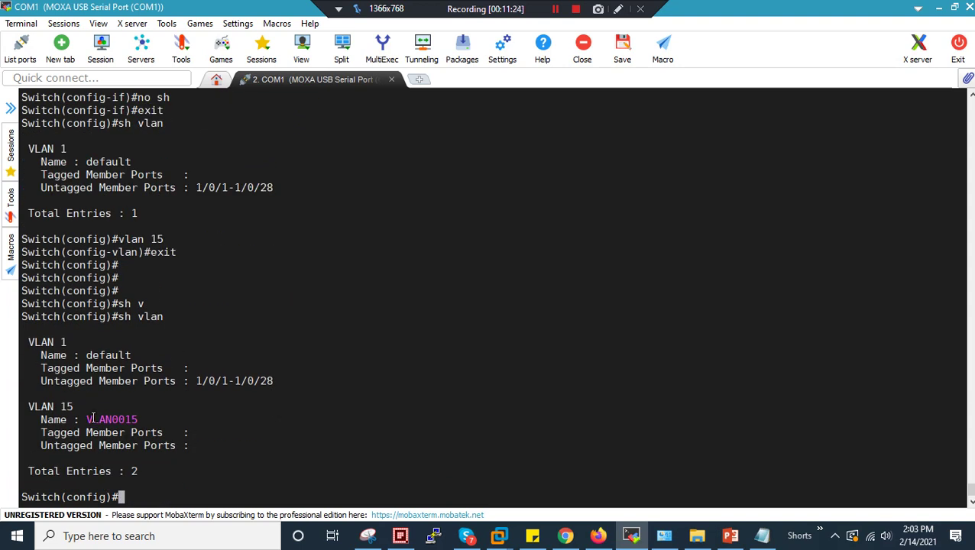
{"action": "left_click_drag", "start_coordinate": [89, 419], "coordinate": [149, 418]}
{"action": "left_click", "coordinate": [197, 475]}
{"action": "left_click_drag", "start_coordinate": [195, 449], "coordinate": [31, 407]}
{"action": "left_click", "coordinate": [196, 442]}
{"action": "left_click_drag", "start_coordinate": [197, 380], "coordinate": [268, 380]}
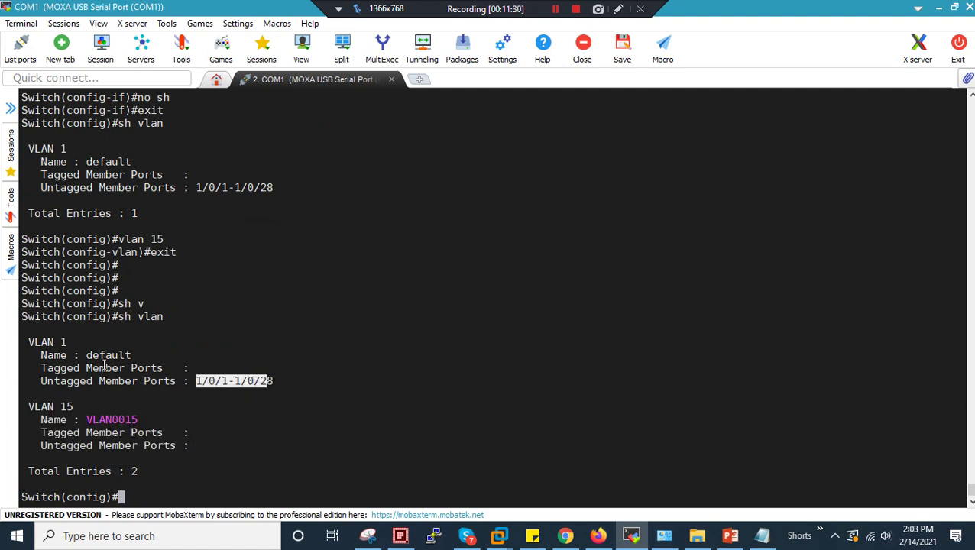
{"action": "left_click", "coordinate": [262, 429]}
{"action": "key", "text": "Return"}
{"action": "key", "text": "Return"}
{"action": "key", "text": "Return"}
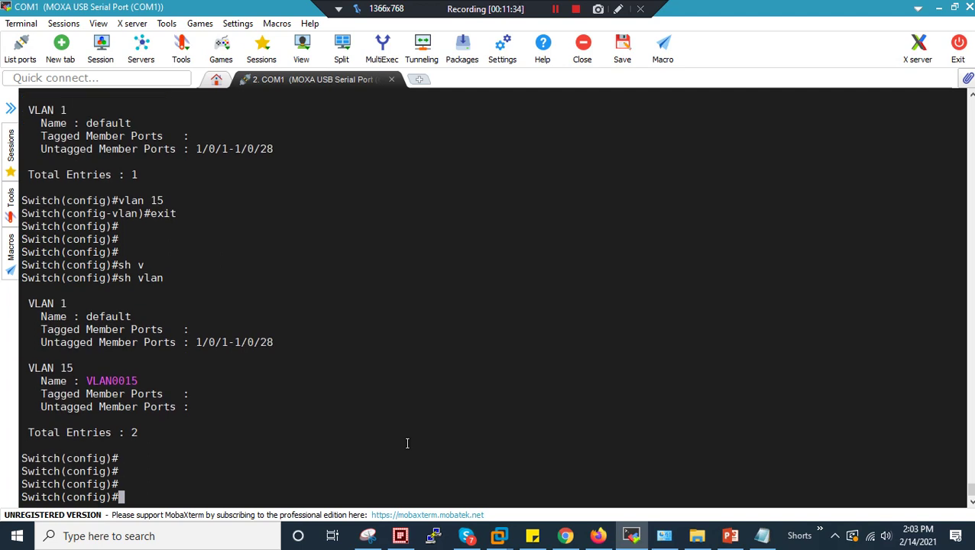
Create a privilege-15 local user account with its password.
{"action": "type", "text": "username"}
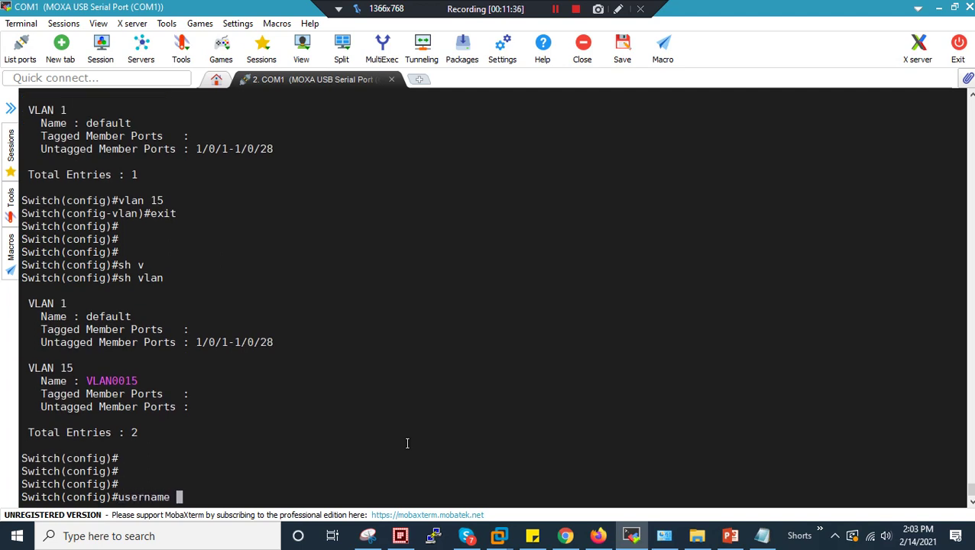
{"action": "key", "text": "BackSpace"}
{"action": "key", "text": "BackSpace"}
{"action": "key", "text": "BackSpace"}
{"action": "key", "text": "BackSpace"}
{"action": "key", "text": "BackSpace"}
{"action": "key", "text": "BackSpace"}
{"action": "key", "text": "BackSpace"}
{"action": "type", "text": "ername root privilege 15 "}
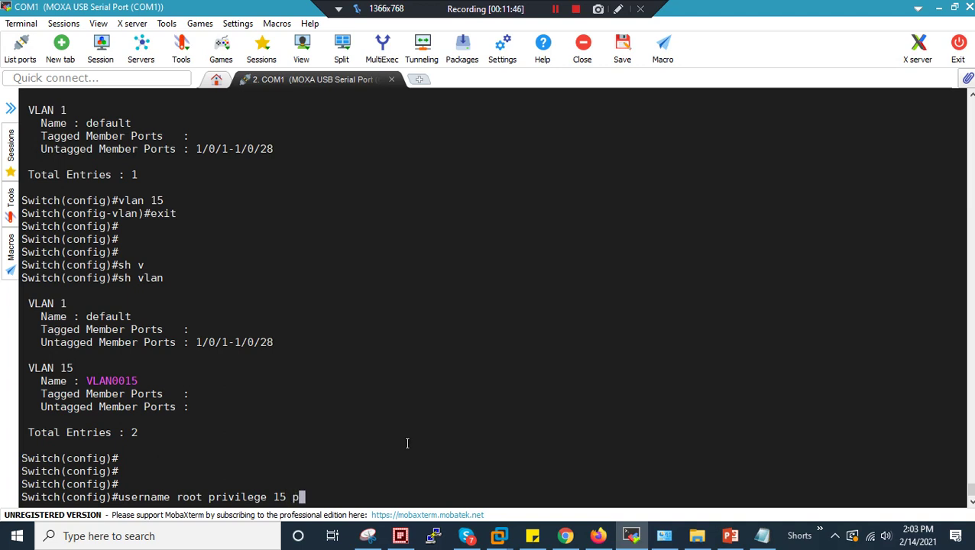
{"action": "type", "text": "pa"}
{"action": "key", "text": "BackSpace"}
{"action": "key", "text": "BackSpace"}
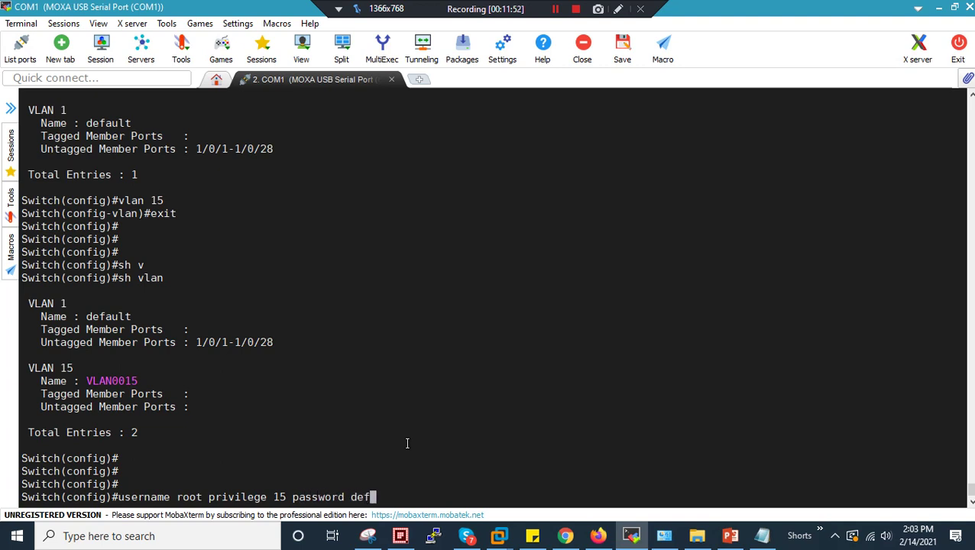
{"action": "key", "text": "Return"}
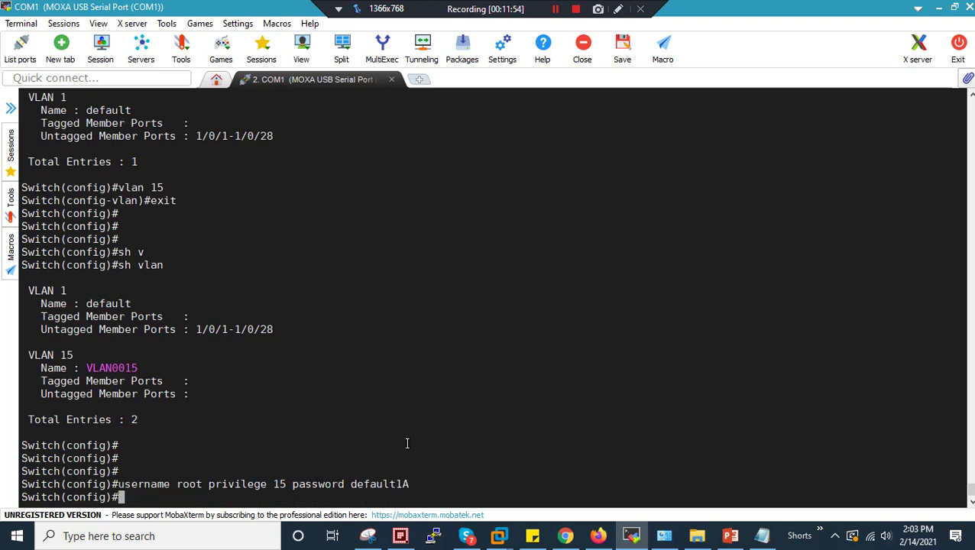
Set the level 15 enable password on the switch.
{"action": "type", "text": "enable password "}
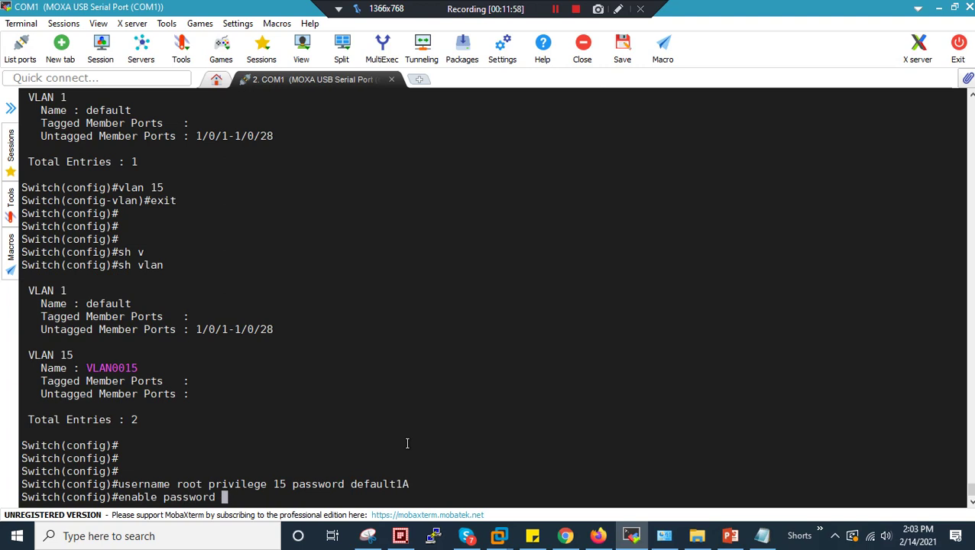
{"action": "type", "text": "?"}
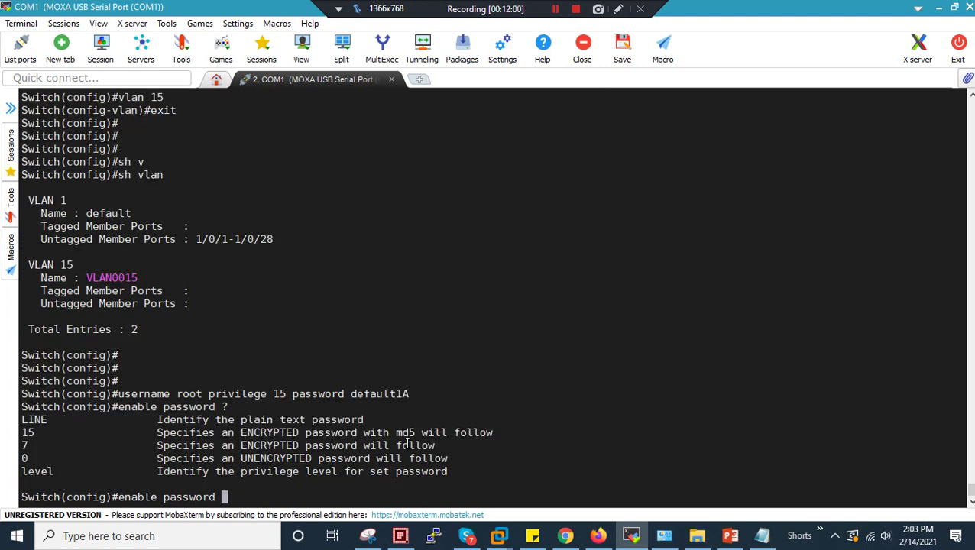
{"action": "type", "text": "le"}
{"action": "type", "text": "vel 15 pri"}
{"action": "key", "text": "Tab"}
{"action": "key", "text": "BackSpace"}
{"action": "key", "text": "BackSpace"}
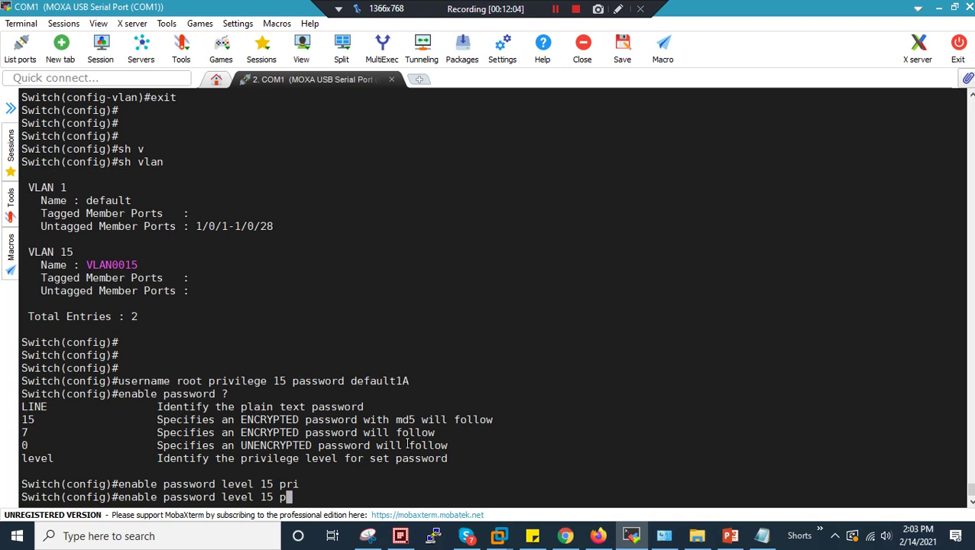
{"action": "type", "text": "as"}
{"action": "key", "text": "Tab"}
{"action": "key", "text": "BackSpace"}
{"action": "key", "text": "BackSpace"}
{"action": "key", "text": "BackSpace"}
{"action": "key", "text": "BackSpace"}
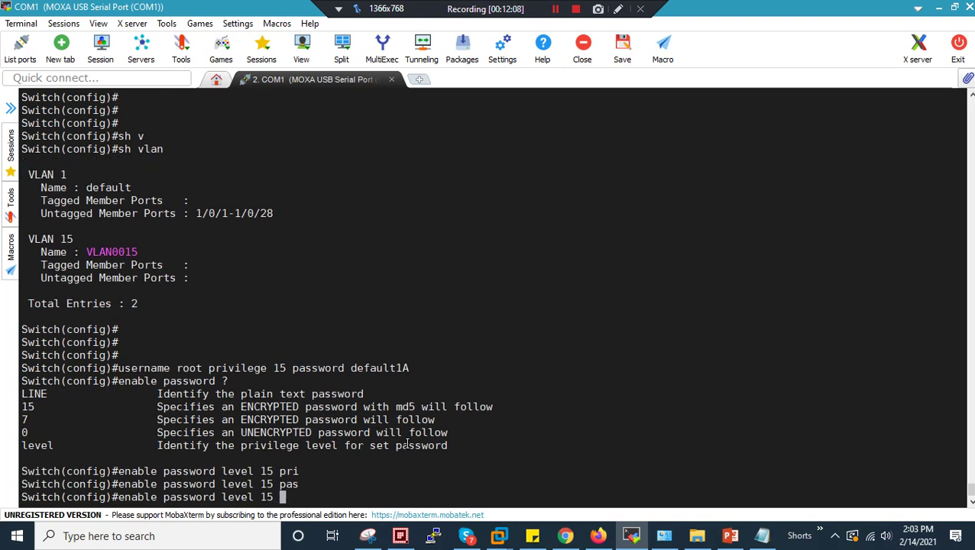
{"action": "key", "text": "Return"}
{"action": "key", "text": "Return"}
{"action": "key", "text": "Return"}
{"action": "key", "text": "Return"}
{"action": "key", "text": "Return"}
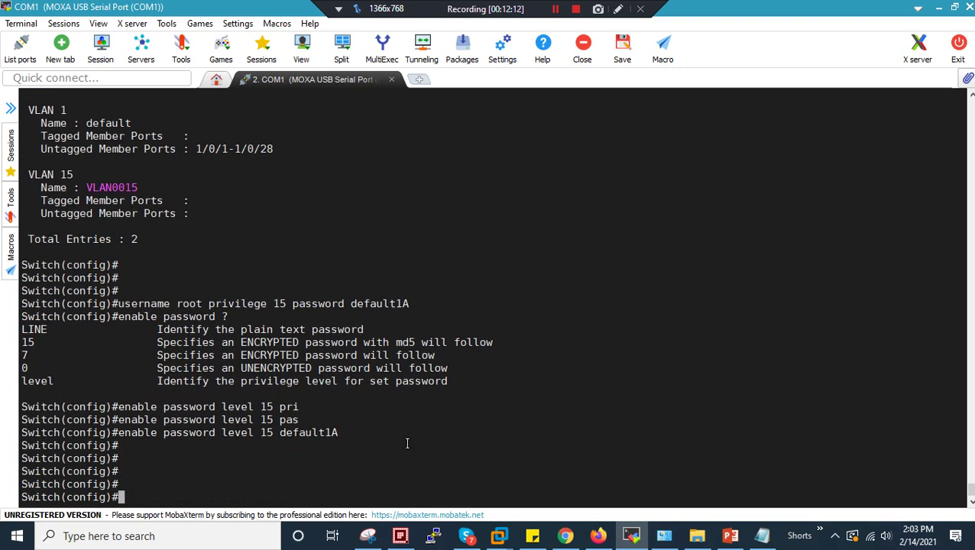
{"action": "type", "text": "line console "}
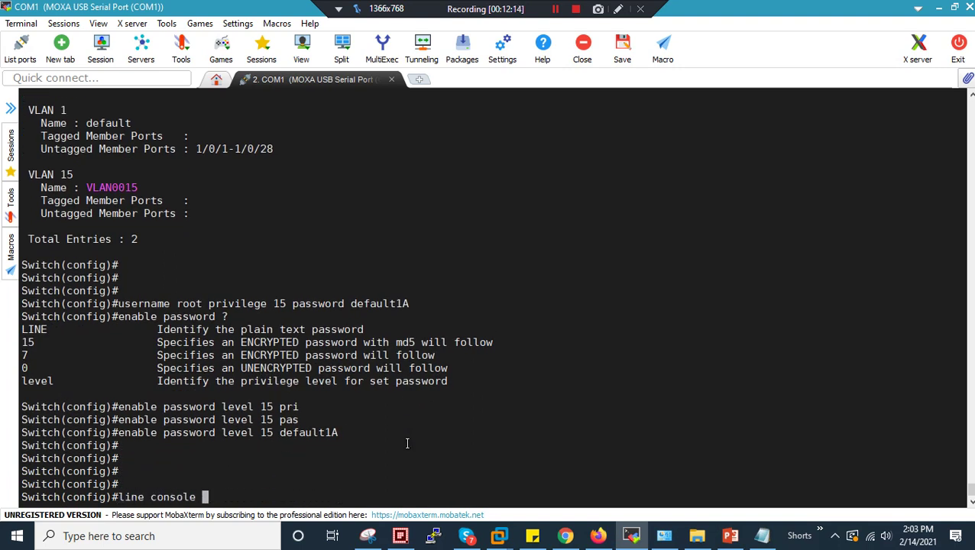
{"action": "type", "text": "0"}
Set a password and enable login on the switch's console line.
{"action": "key", "text": "Return"}
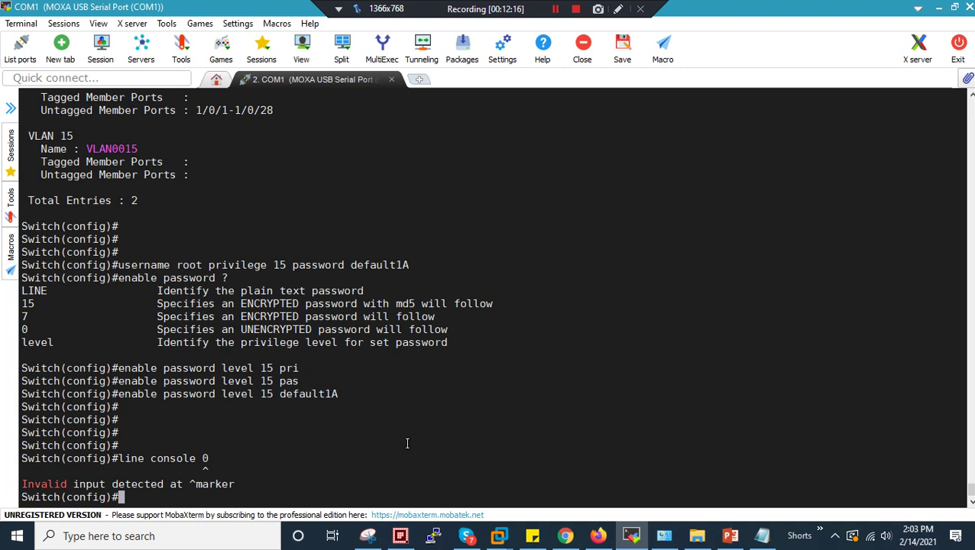
{"action": "key", "text": "Up"}
{"action": "key", "text": "BackSpace"}
{"action": "key", "text": "Return"}
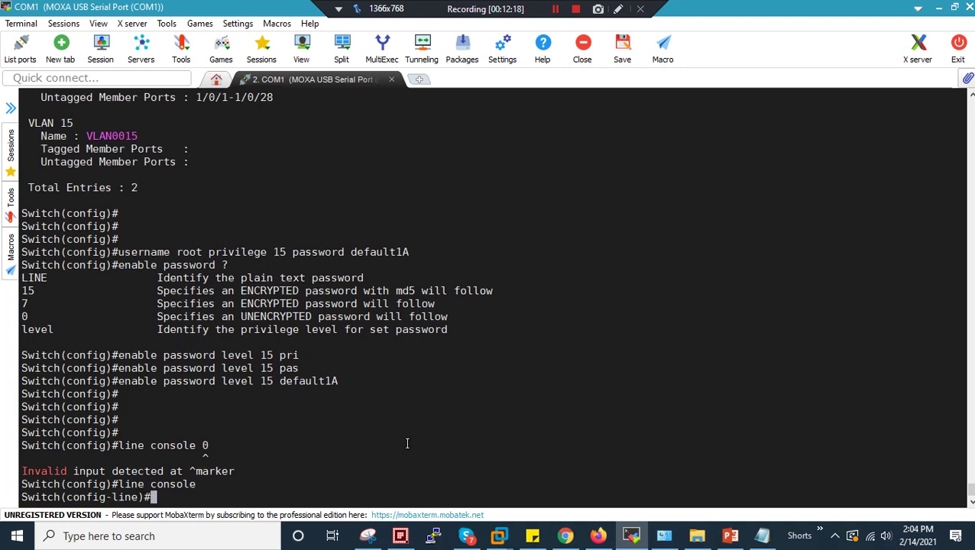
{"action": "type", "text": "password "}
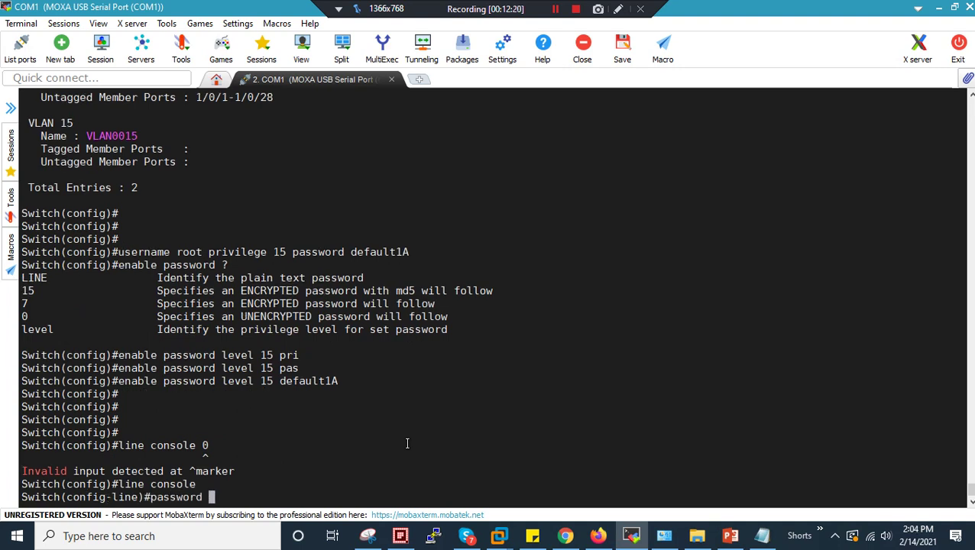
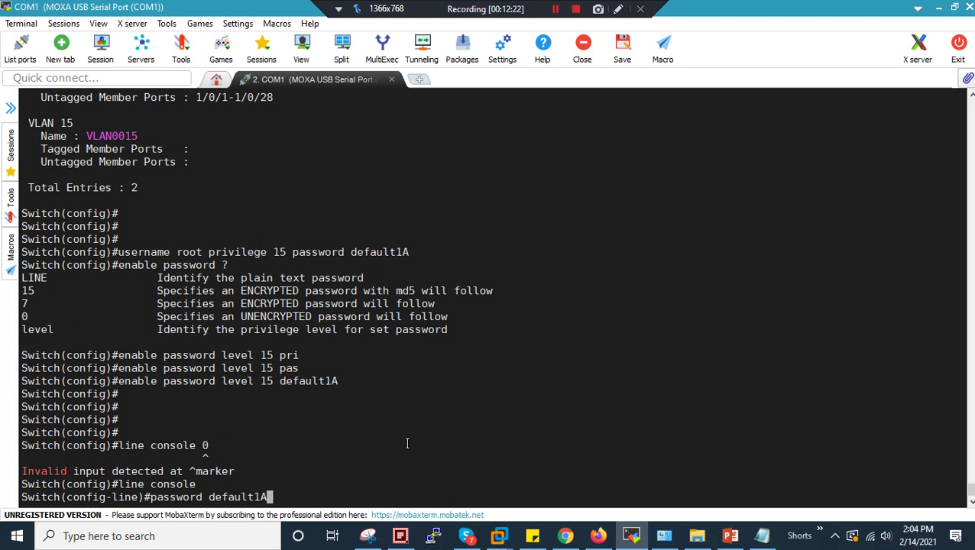
{"action": "key", "text": "Return"}
{"action": "type", "text": "login"}
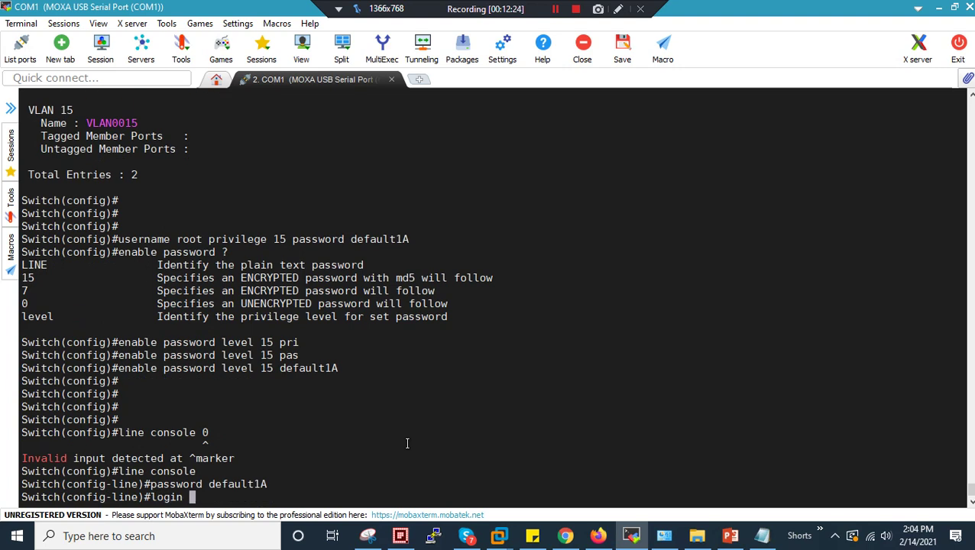
{"action": "key", "text": "Return"}
{"action": "type", "text": "exit"}
{"action": "key", "text": "Return"}
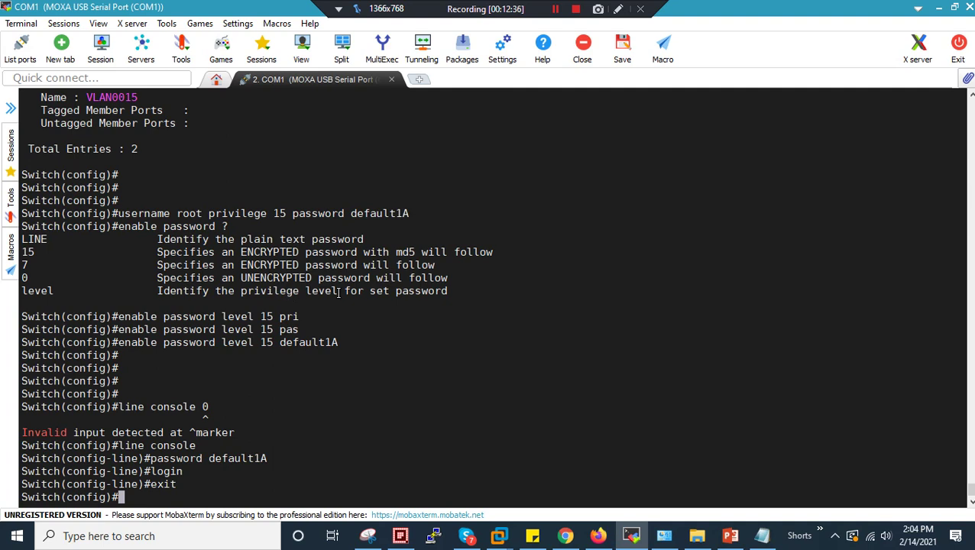
Set the same password and enable login on the telnet line, then start the aaa new-model command.
{"action": "left_click_drag", "start_coordinate": [178, 213], "coordinate": [201, 213]}
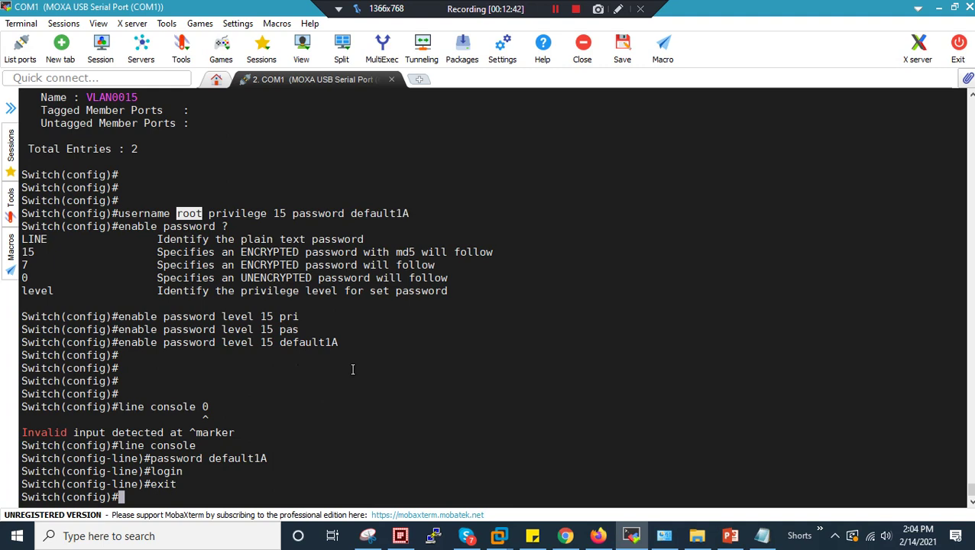
{"action": "type", "text": "line telnet"}
{"action": "key", "text": "Return"}
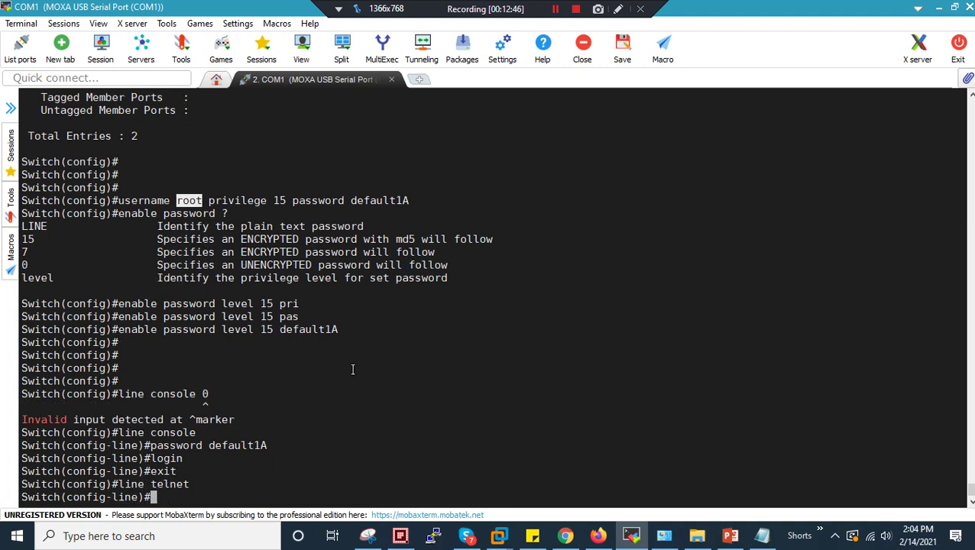
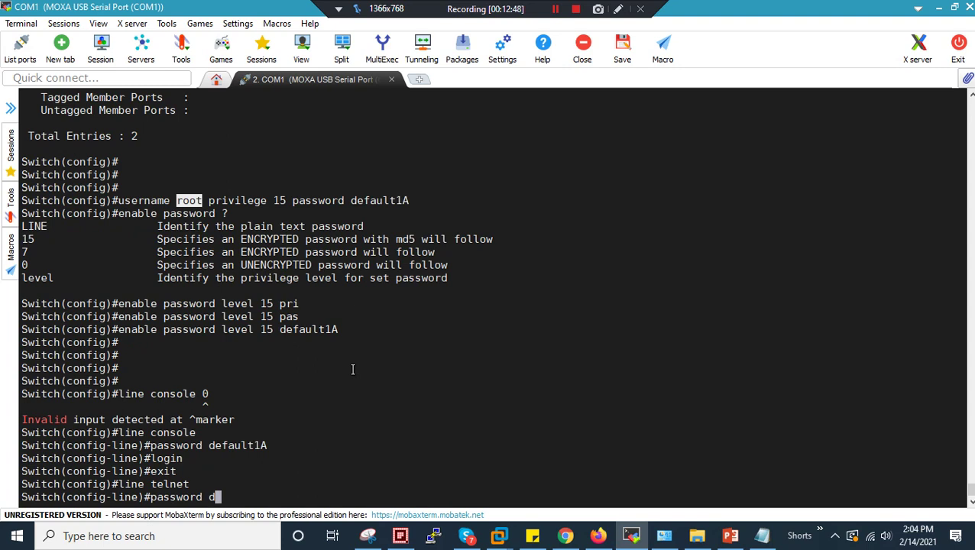
{"action": "key", "text": "Return"}
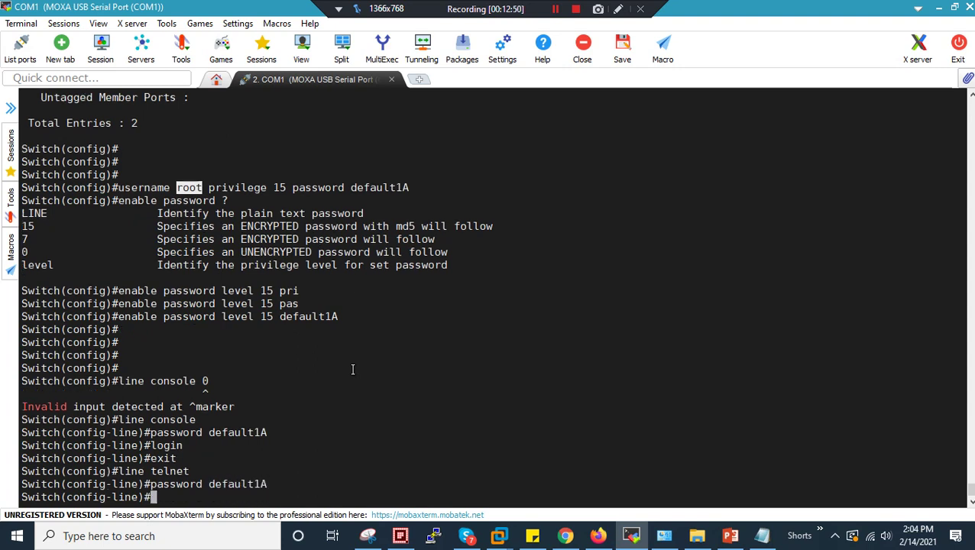
{"action": "type", "text": "login"}
{"action": "key", "text": "Return"}
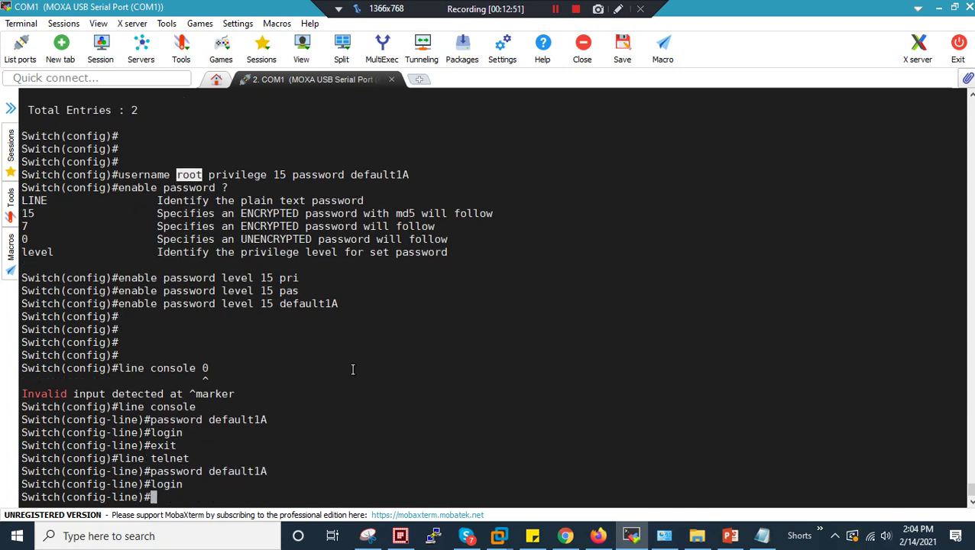
{"action": "type", "text": "exit"}
{"action": "key", "text": "Return"}
{"action": "key", "text": "Return"}
{"action": "key", "text": "Return"}
{"action": "key", "text": "Return"}
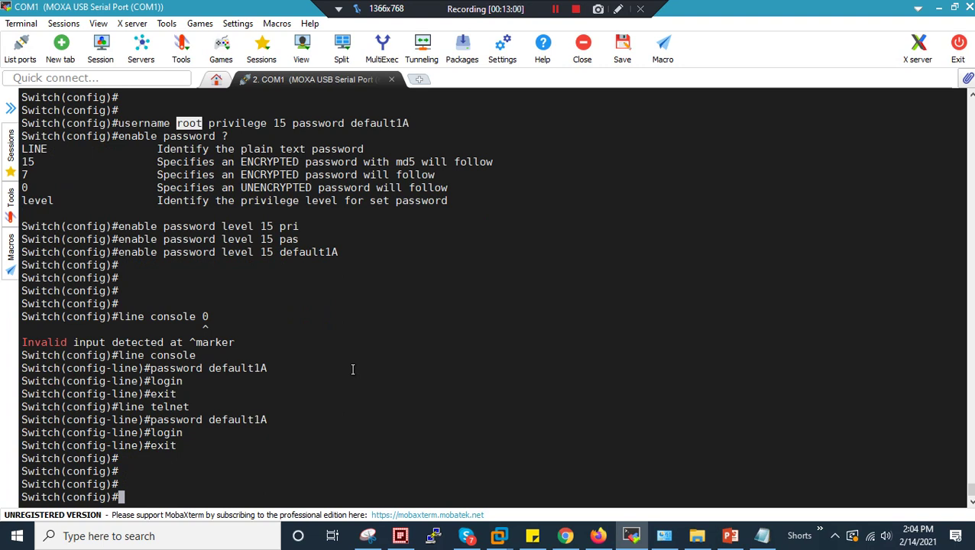
{"action": "type", "text": "aaa ne"}
{"action": "key", "text": "Tab"}
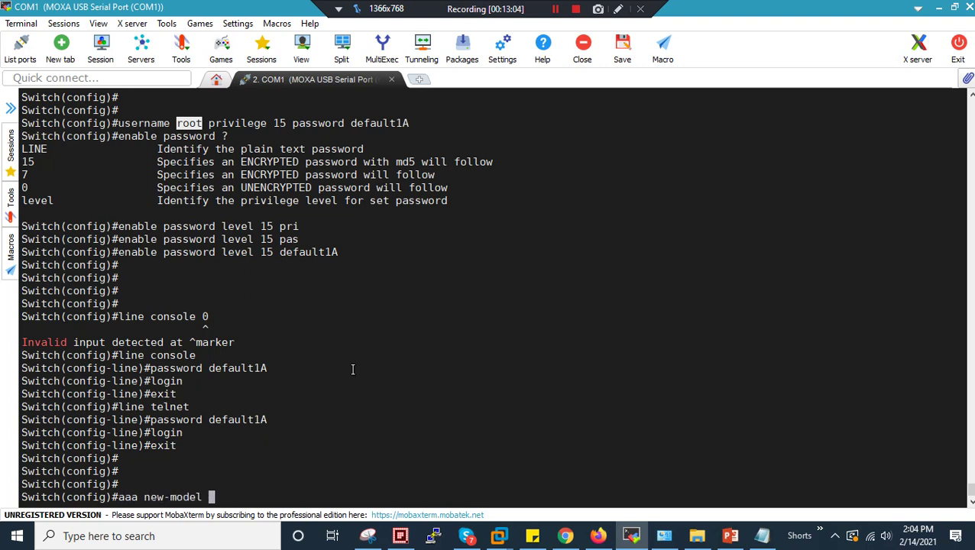
Enable AAA new-model and add RADIUS host 10.90.90.50 with its shared key.
{"action": "key", "text": "Return"}
{"action": "type", "text": "radius-server ho"}
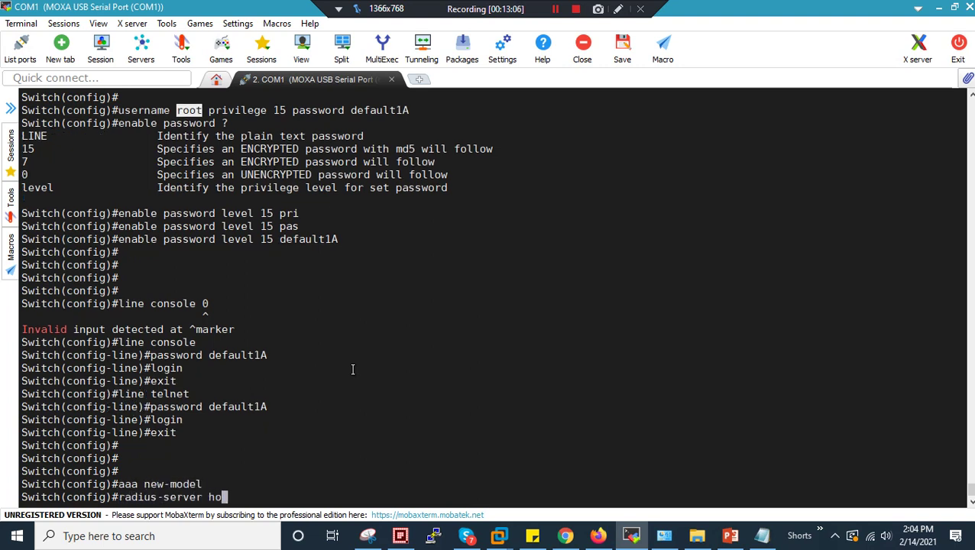
{"action": "type", "text": "st 10.90.90.50 ke"}
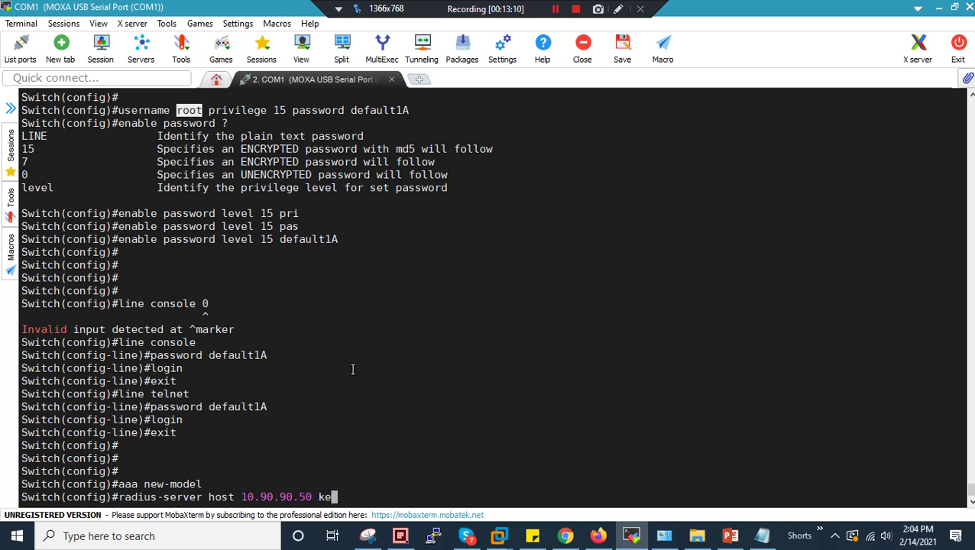
{"action": "key", "text": "Return"}
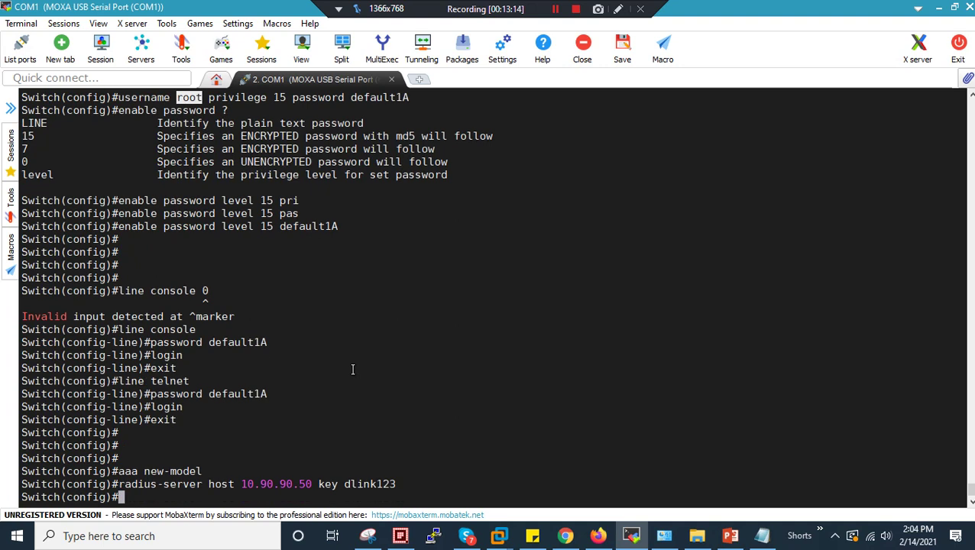
Create RADIUS server group CISCO-ISE containing server 10.90.90.50.
{"action": "type", "text": "aaa group server radius "}
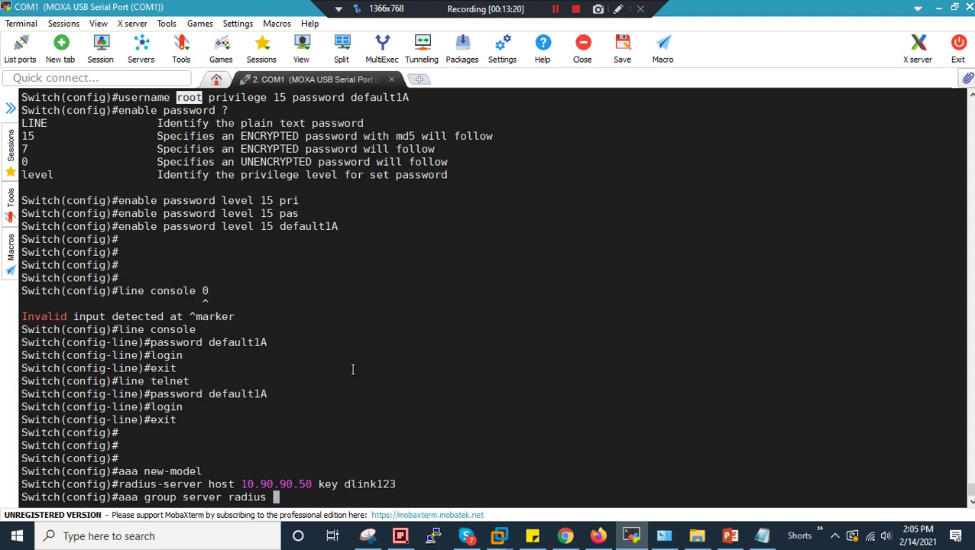
{"action": "type", "text": "CISCO-ISE"}
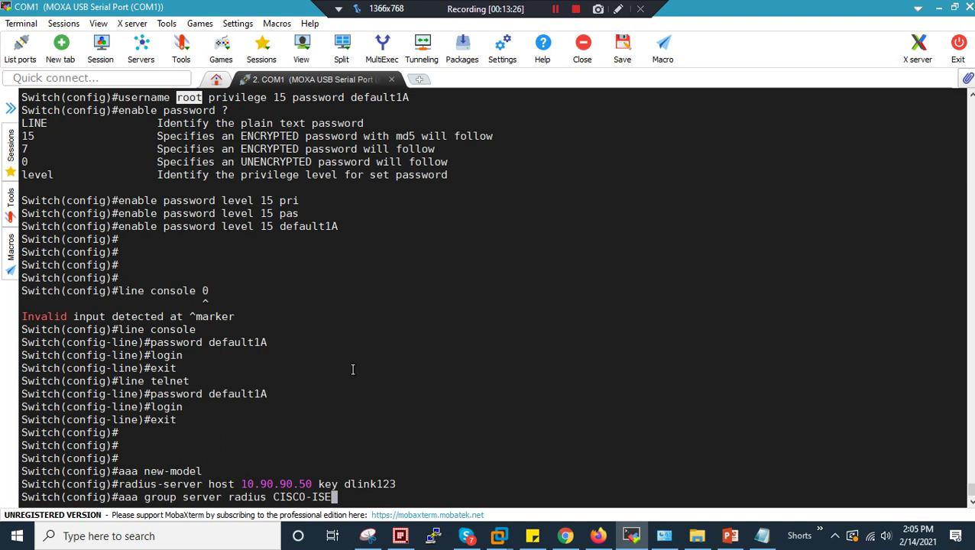
{"action": "key", "text": "Return"}
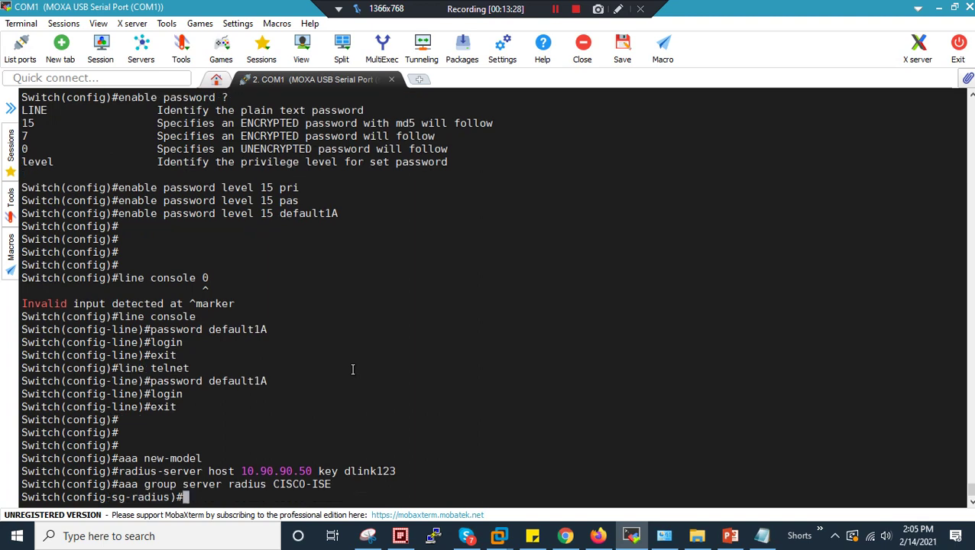
{"action": "type", "text": "server 10.90.90.50"}
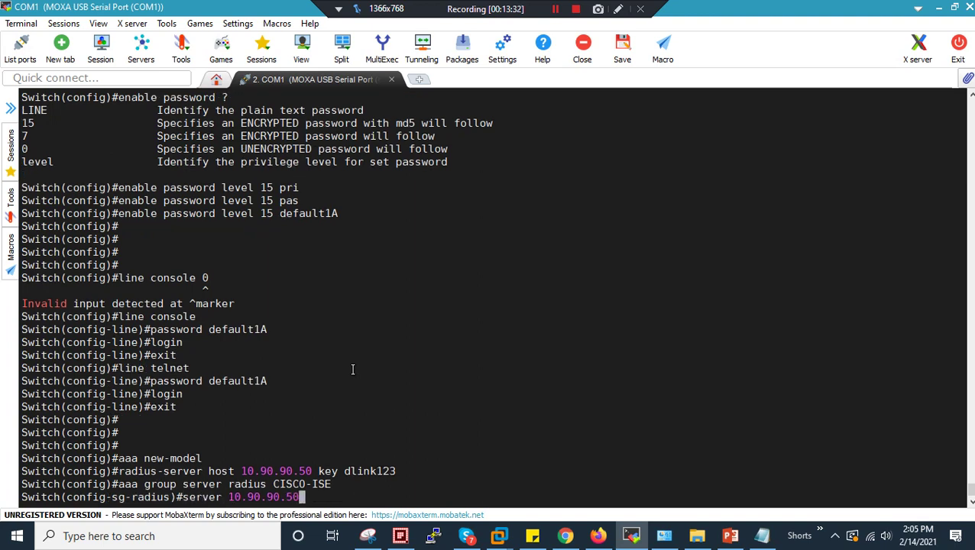
{"action": "key", "text": "Return"}
{"action": "type", "text": "exit"}
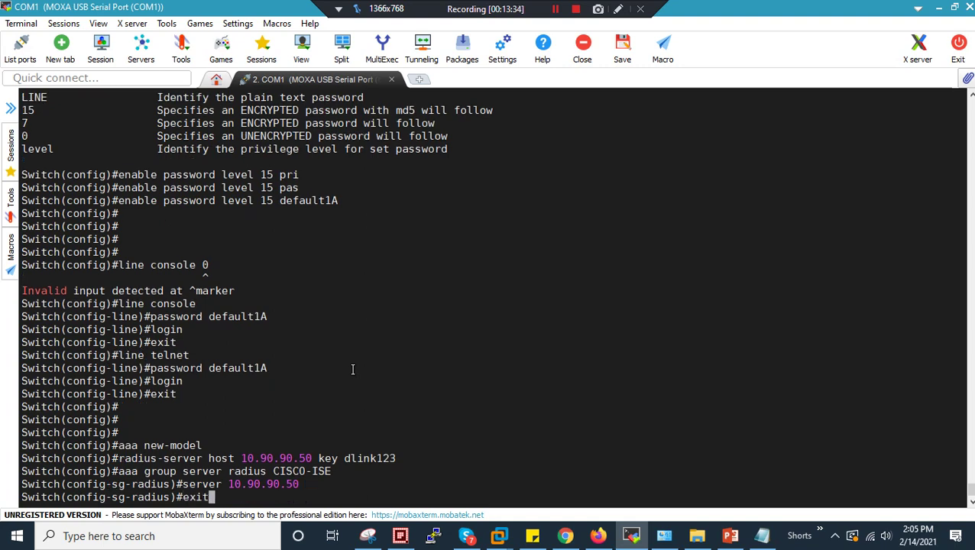
{"action": "key", "text": "Return"}
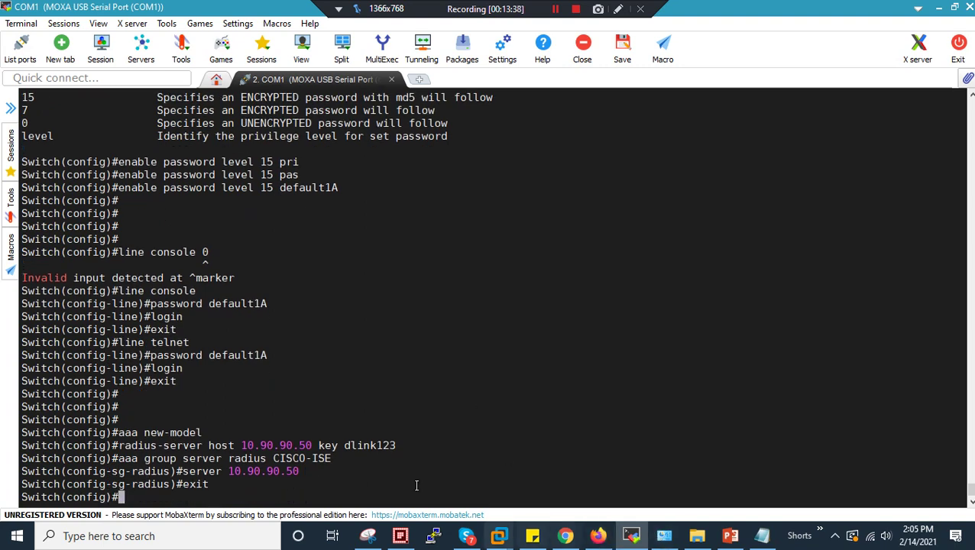
{"action": "left_click_drag", "start_coordinate": [331, 461], "coordinate": [273, 460]}
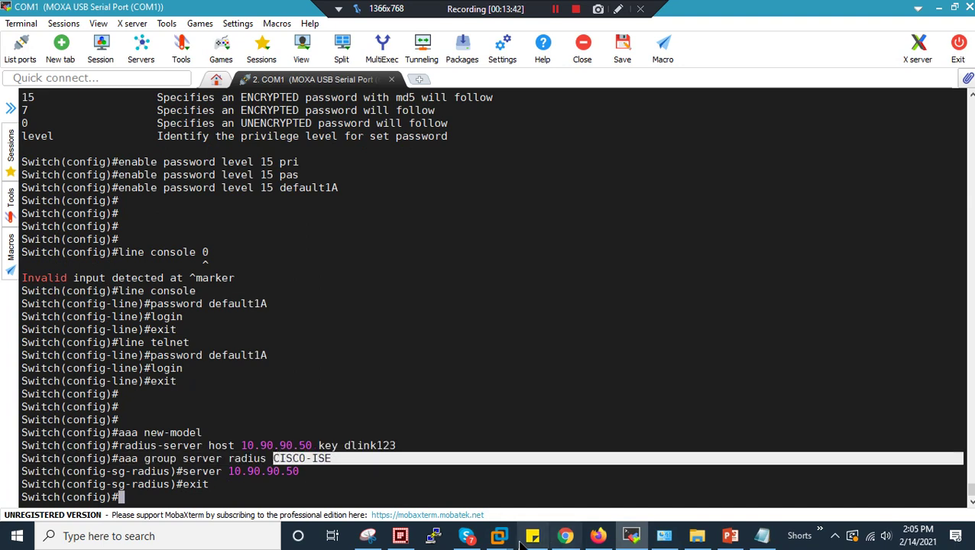
{"action": "mouse_move", "coordinate": [499, 536]}
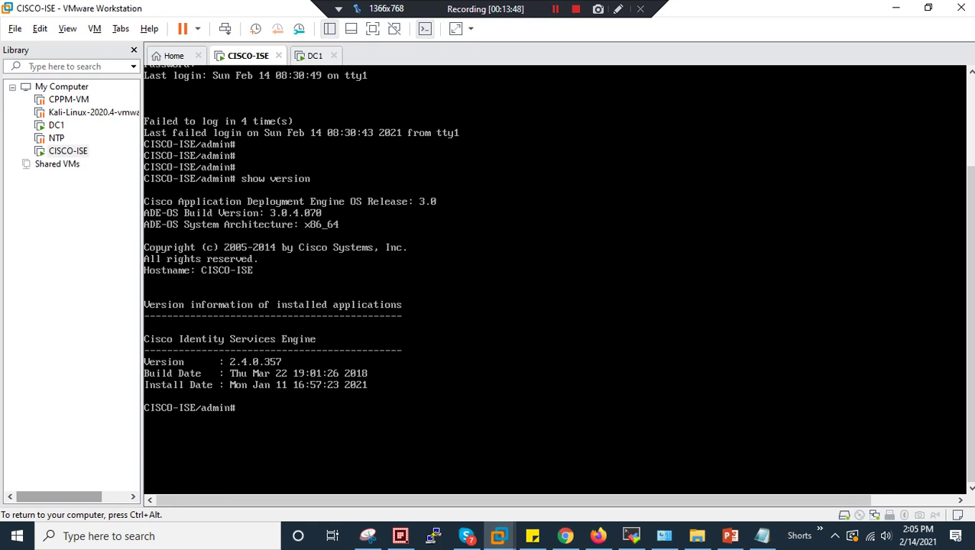
Review the CISCO-ISE VM's version output showing ISE 2.4.0.357, then return to the switch console.
{"action": "left_click", "coordinate": [341, 9]}
{"action": "left_click", "coordinate": [402, 26]}
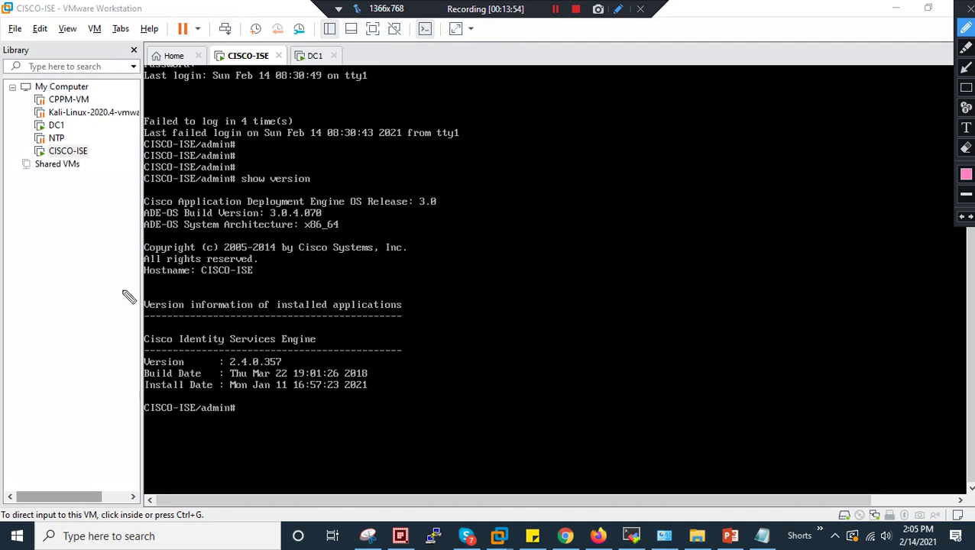
{"action": "left_click_drag", "start_coordinate": [108, 274], "coordinate": [141, 275]}
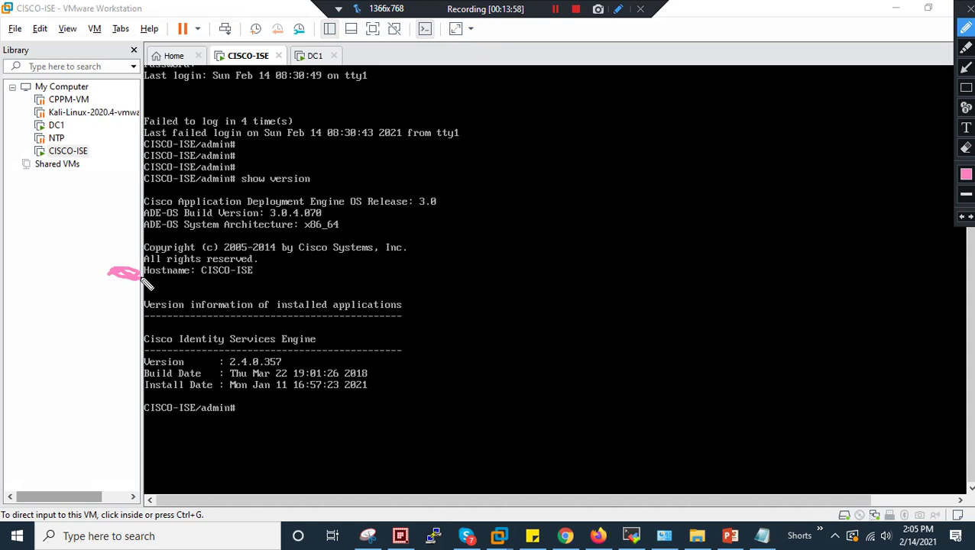
{"action": "left_click_drag", "start_coordinate": [105, 365], "coordinate": [142, 362]}
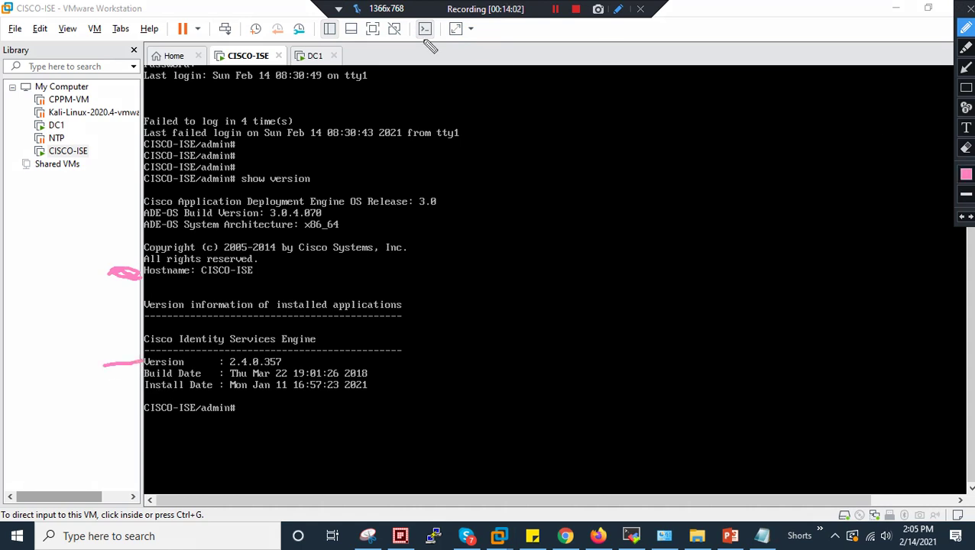
{"action": "left_click", "coordinate": [357, 9]}
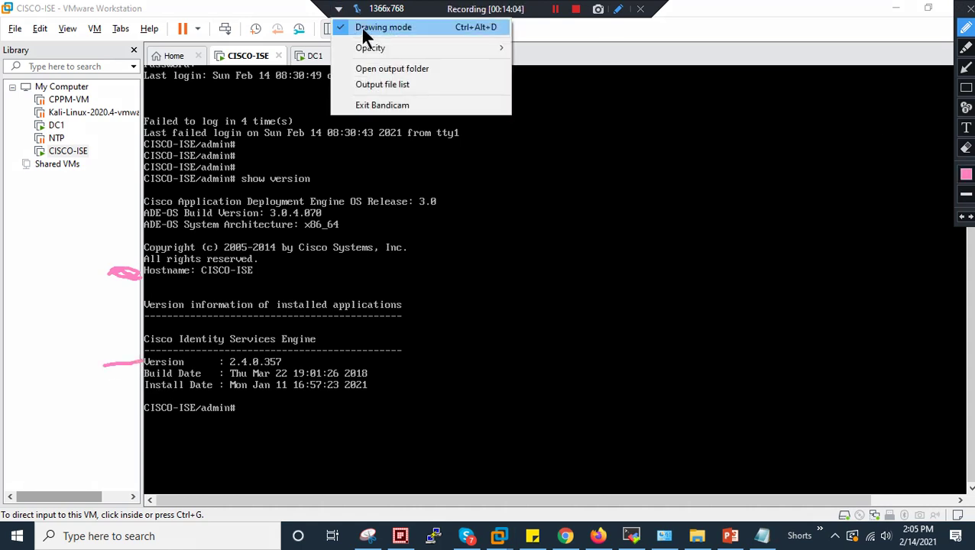
{"action": "left_click", "coordinate": [361, 26]}
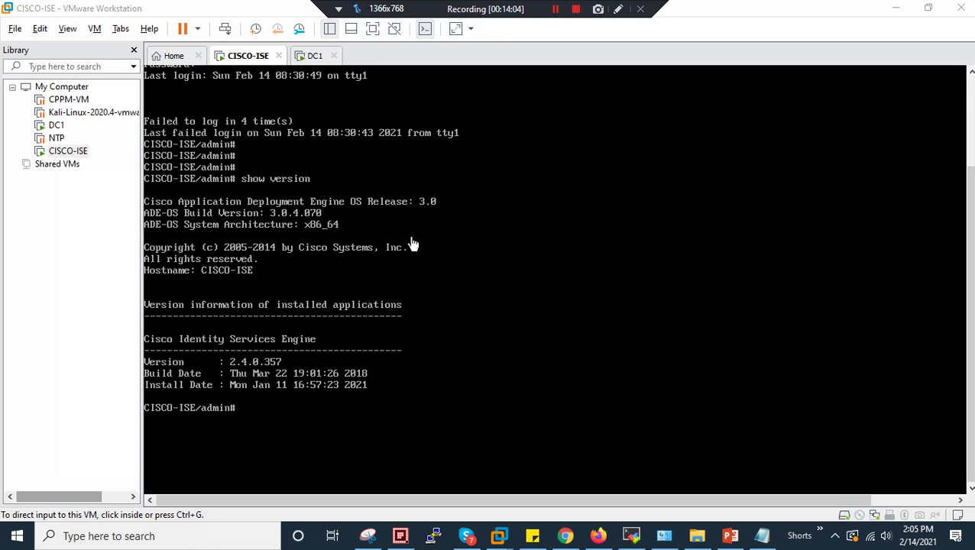
{"action": "left_click", "coordinate": [631, 536]}
{"action": "left_click", "coordinate": [567, 353]}
Enable dot1x system-auth-control globally on the switch.
{"action": "key", "text": "Return"}
{"action": "key", "text": "Return"}
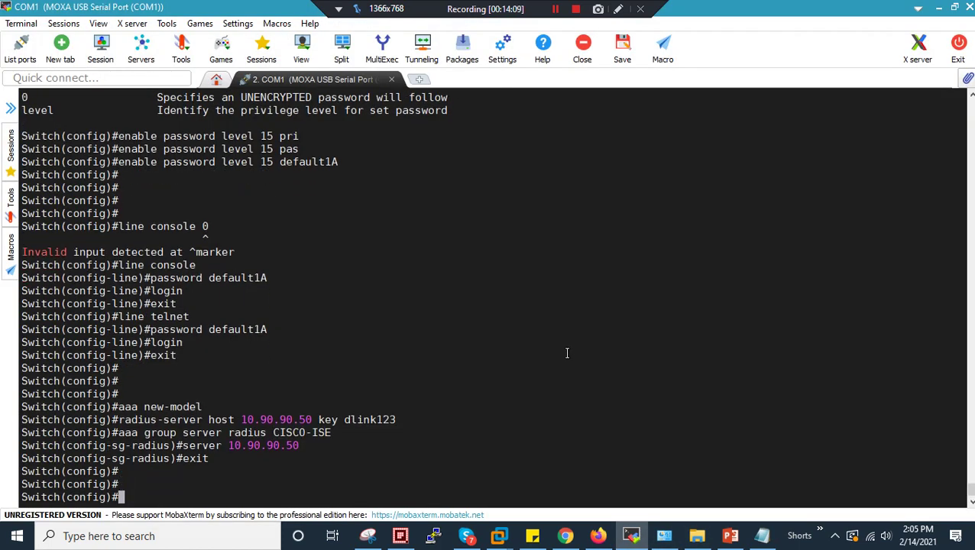
{"action": "type", "text": "dot1x sys"}
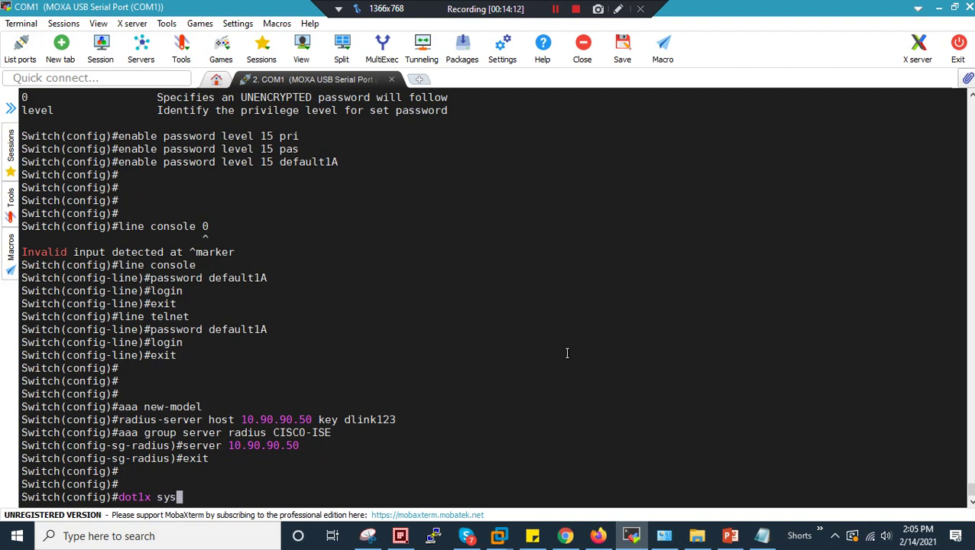
{"action": "key", "text": "Tab"}
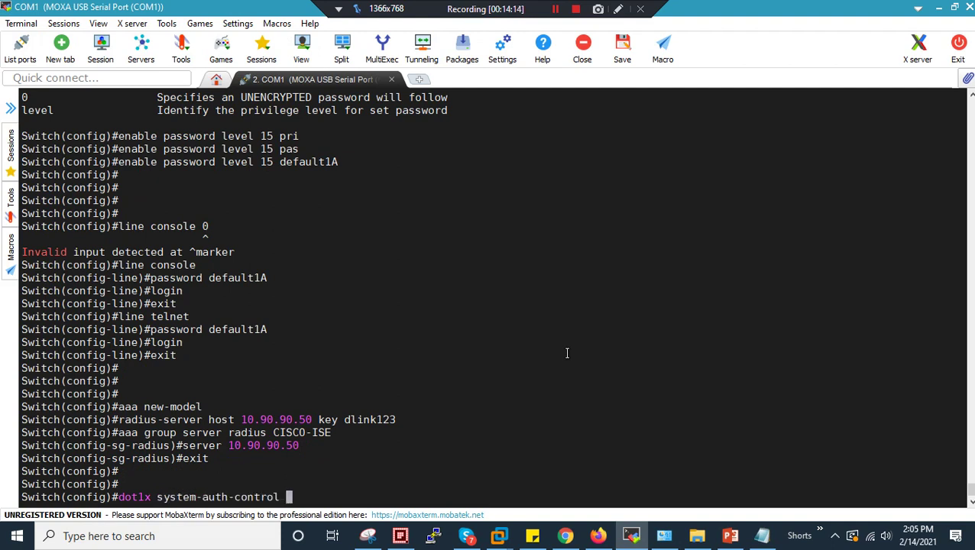
{"action": "key", "text": "Return"}
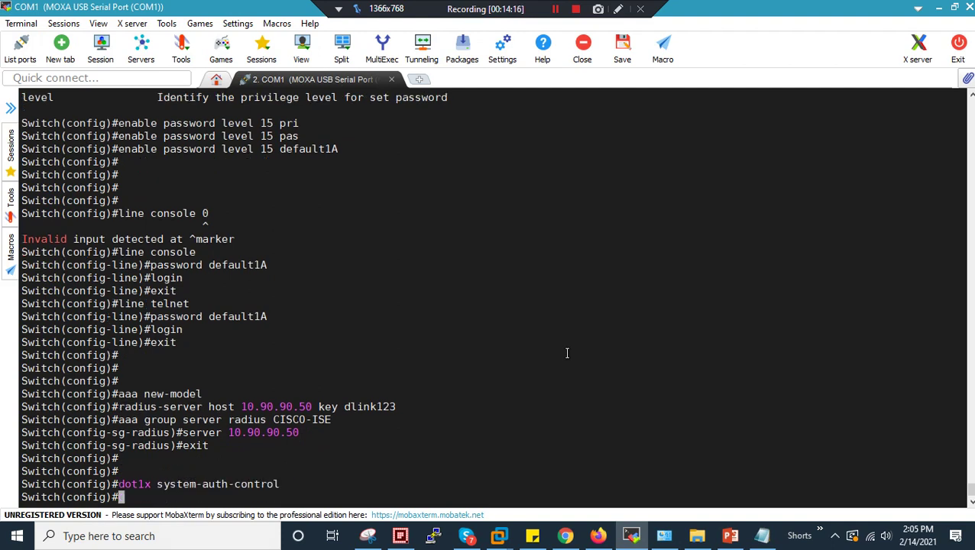
Set the default dot1x authentication to group CISCO-ISE, then local.
{"action": "type", "text": "aaa authe"}
{"action": "key", "text": "Tab"}
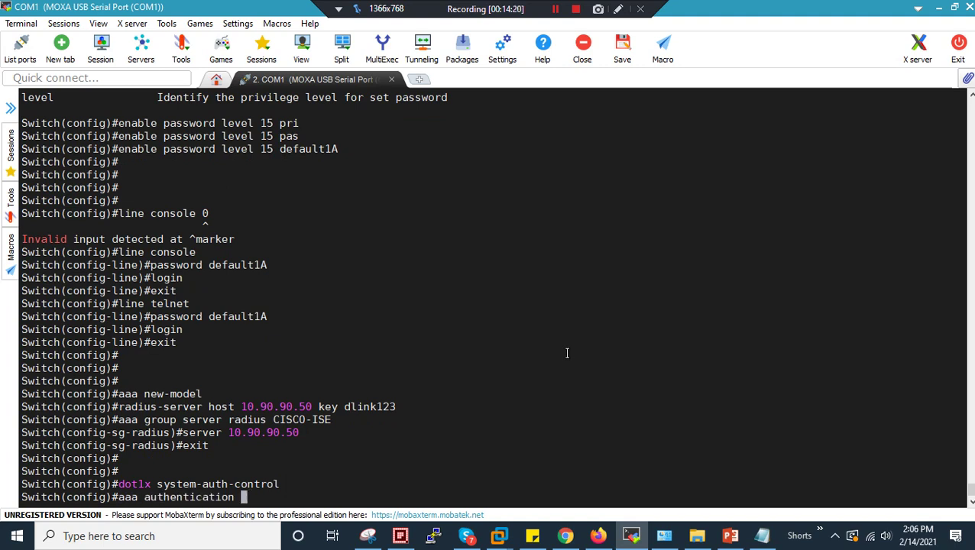
{"action": "type", "text": "do"}
{"action": "key", "text": "Tab"}
{"action": "type", "text": "de"}
{"action": "key", "text": "Tab"}
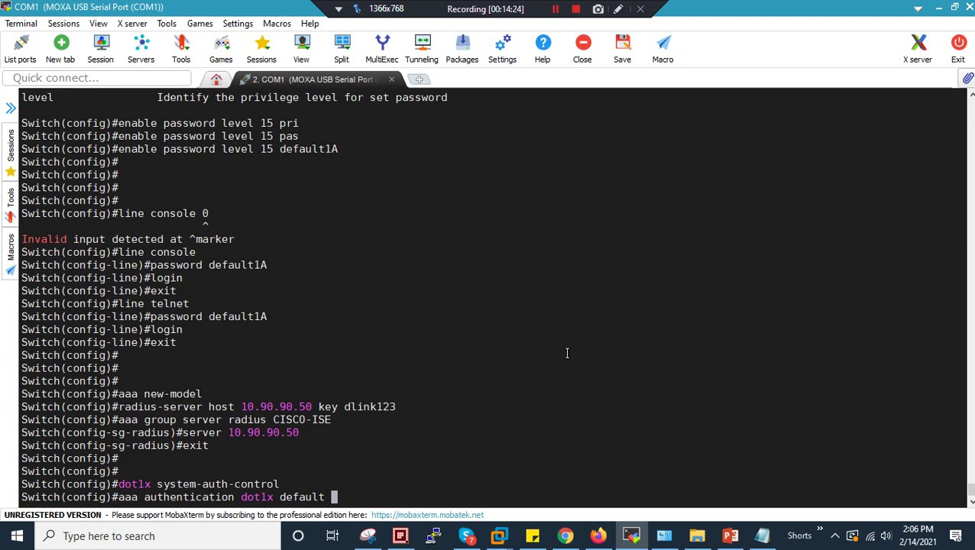
{"action": "type", "text": "gr"}
{"action": "key", "text": "Tab"}
{"action": "type", "text": "CISCO"}
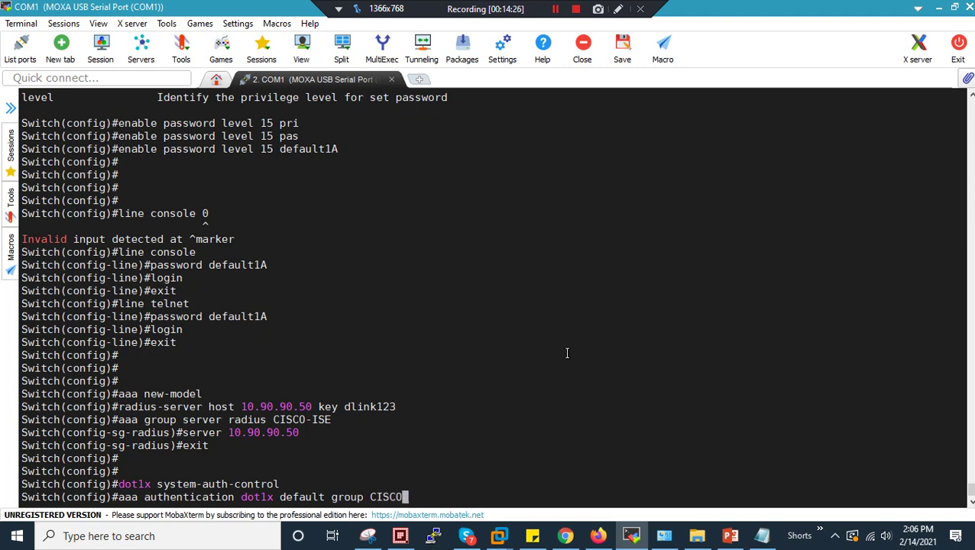
{"action": "type", "text": "-ISE local"}
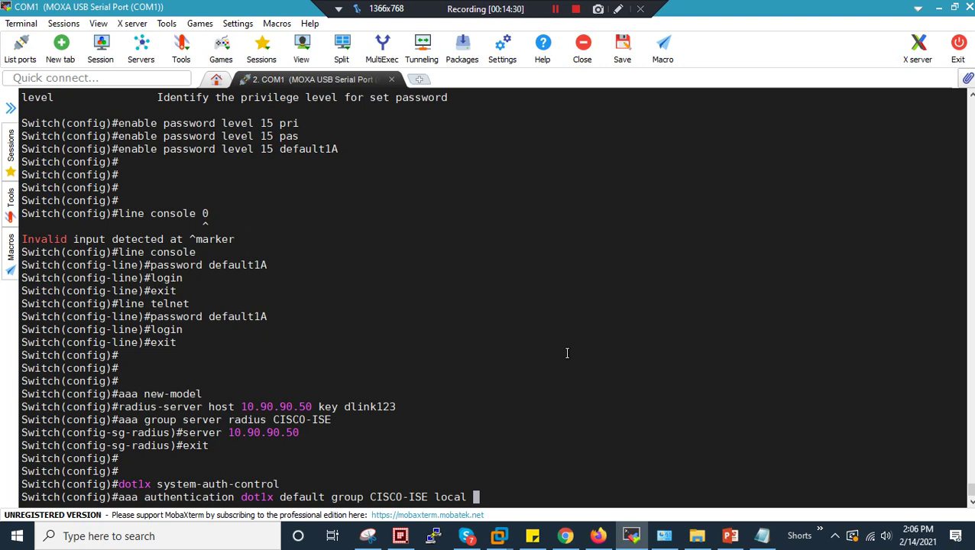
{"action": "key", "text": "Return"}
Set the default login authentication to group radius, then local.
{"action": "type", "text": "aaa authentication "}
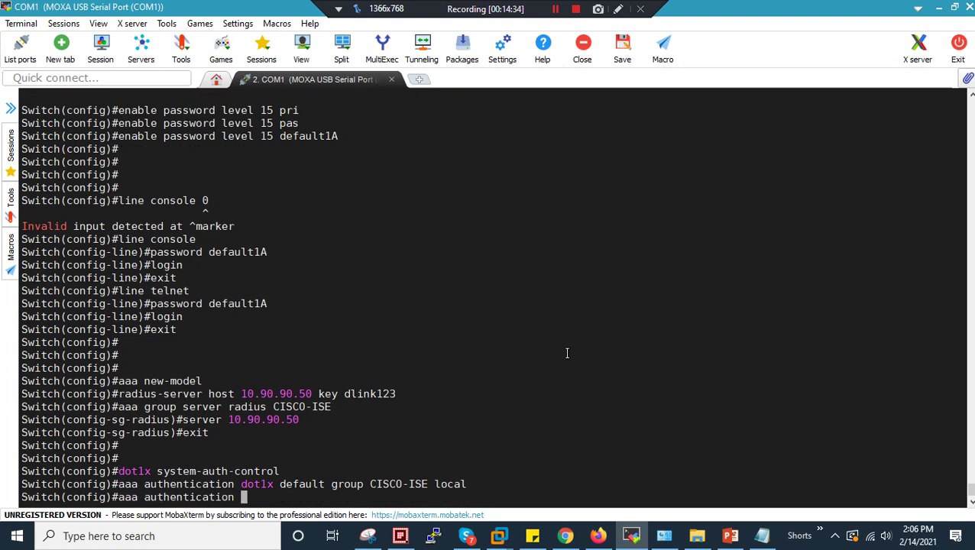
{"action": "type", "text": "login default "}
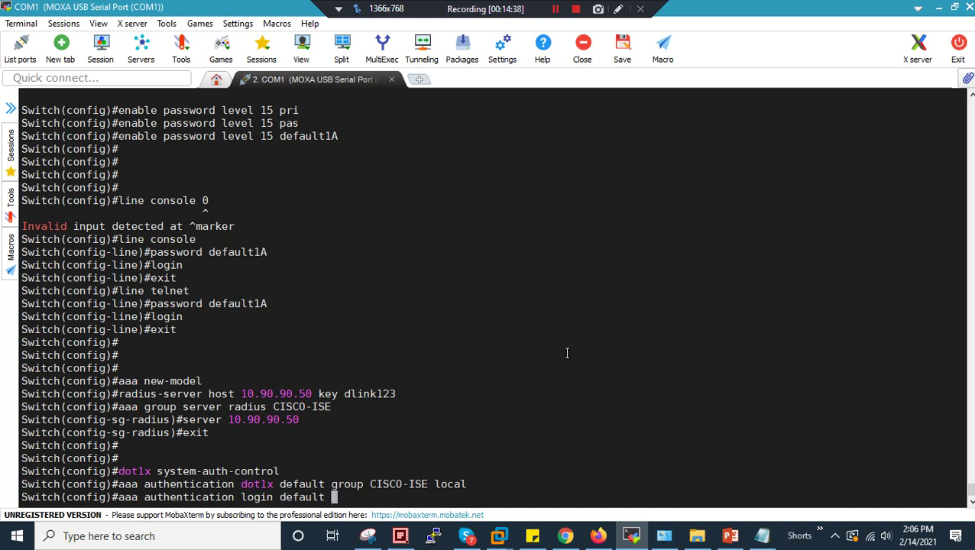
{"action": "type", "text": "group radius "}
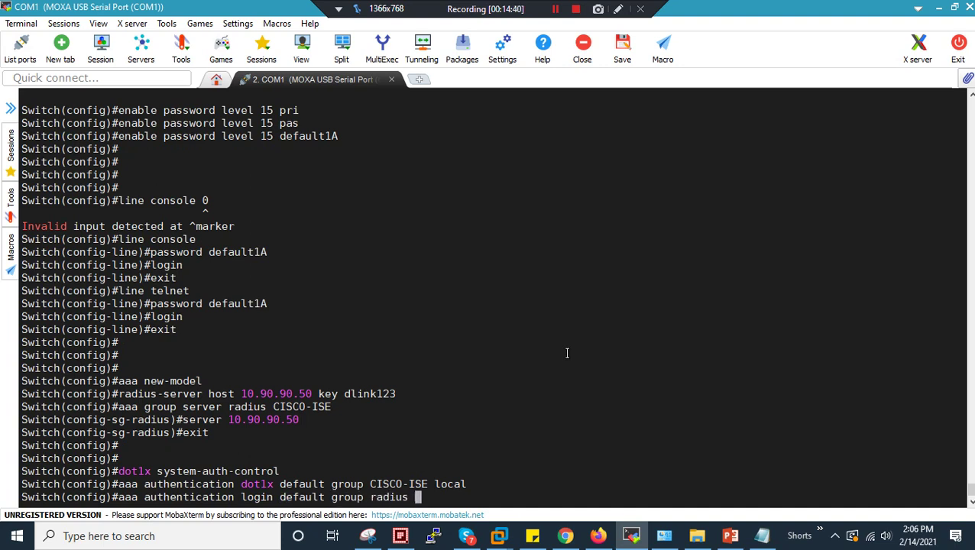
{"action": "type", "text": "L"}
{"action": "key", "text": "BackSpace"}
{"action": "type", "text": "local"}
{"action": "key", "text": "Return"}
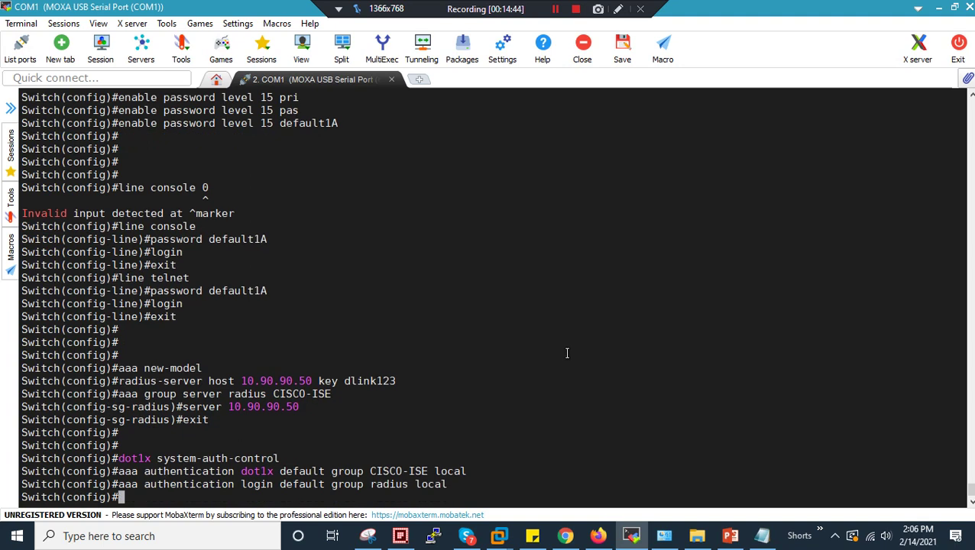
{"action": "key", "text": "Return"}
{"action": "key", "text": "Return"}
{"action": "key", "text": "Return"}
{"action": "type", "text": "interface"}
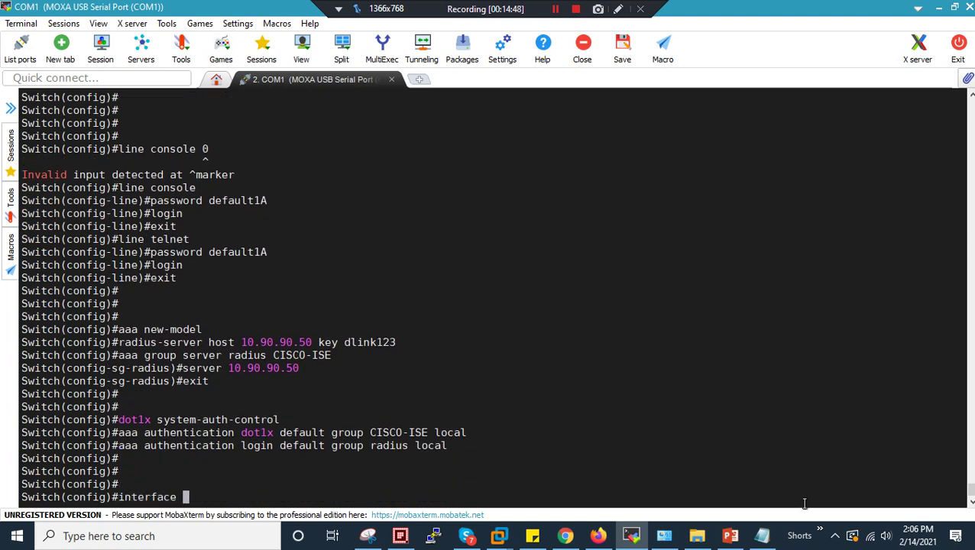
Configure port ethernet 1/0/3 as a multi-host 802.1X authenticator and bring it up.
{"action": "left_click", "coordinate": [729, 535]}
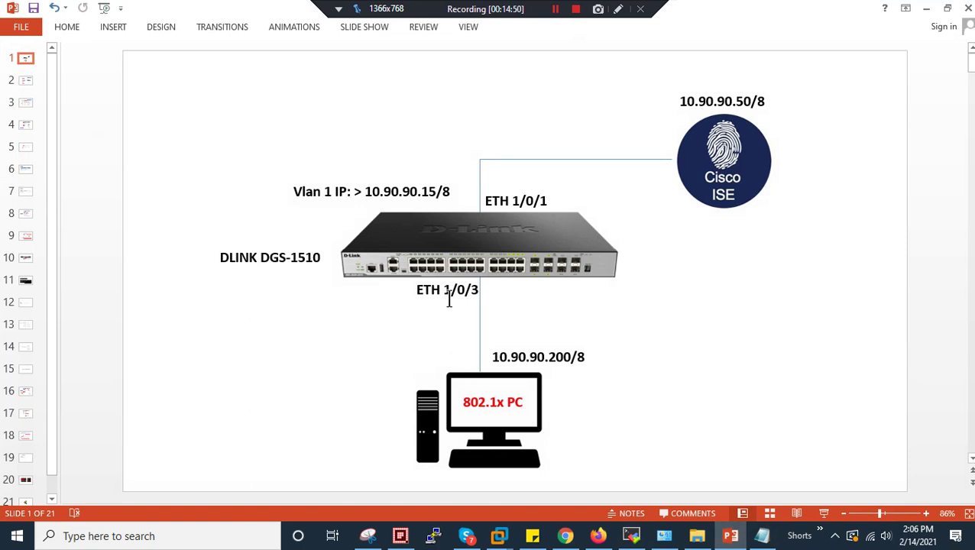
{"action": "left_click", "coordinate": [925, 7]}
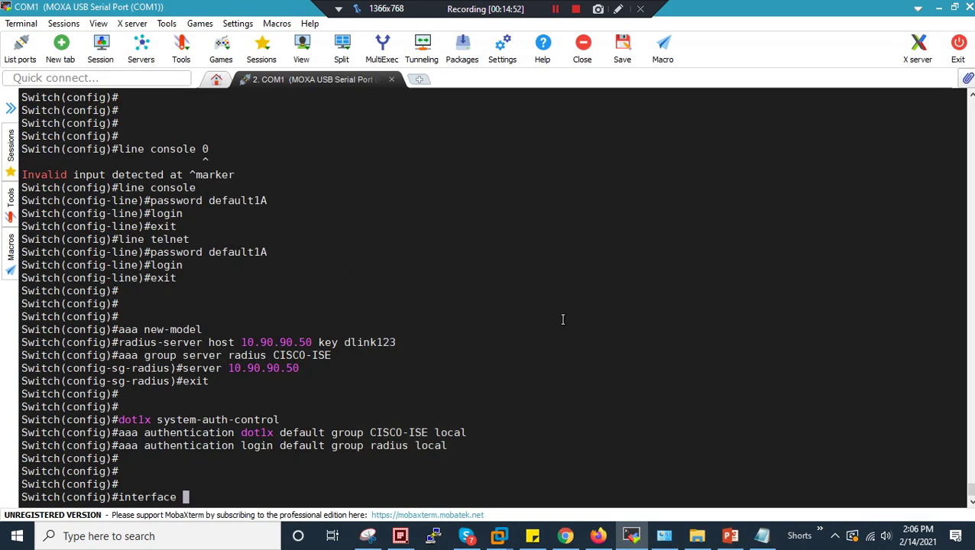
{"action": "type", "text": "ethernet 1/0/3"}
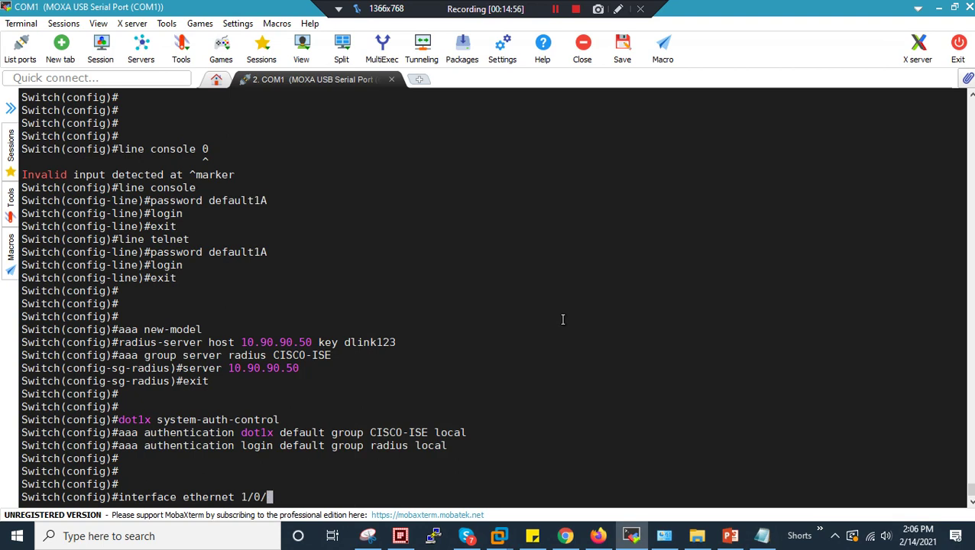
{"action": "key", "text": "Return"}
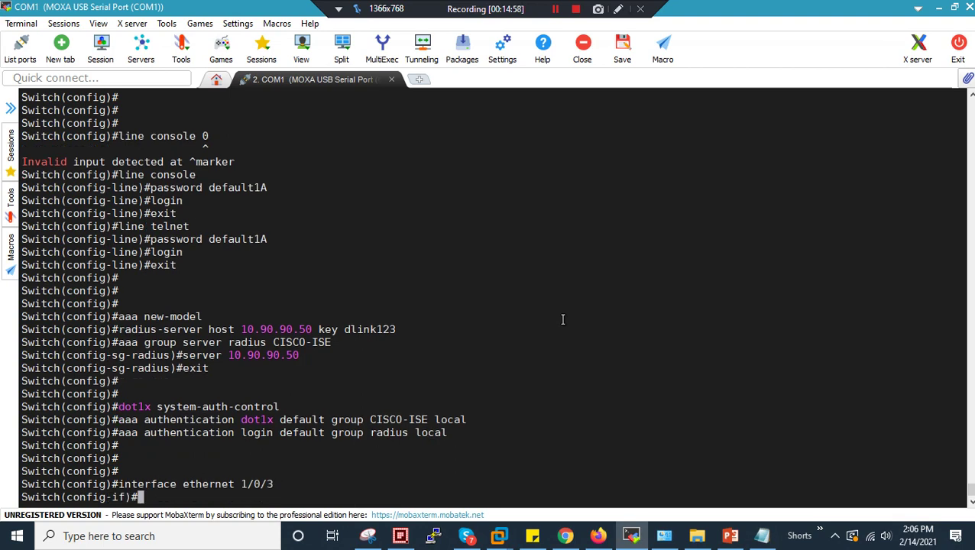
{"action": "type", "text": "authentication "}
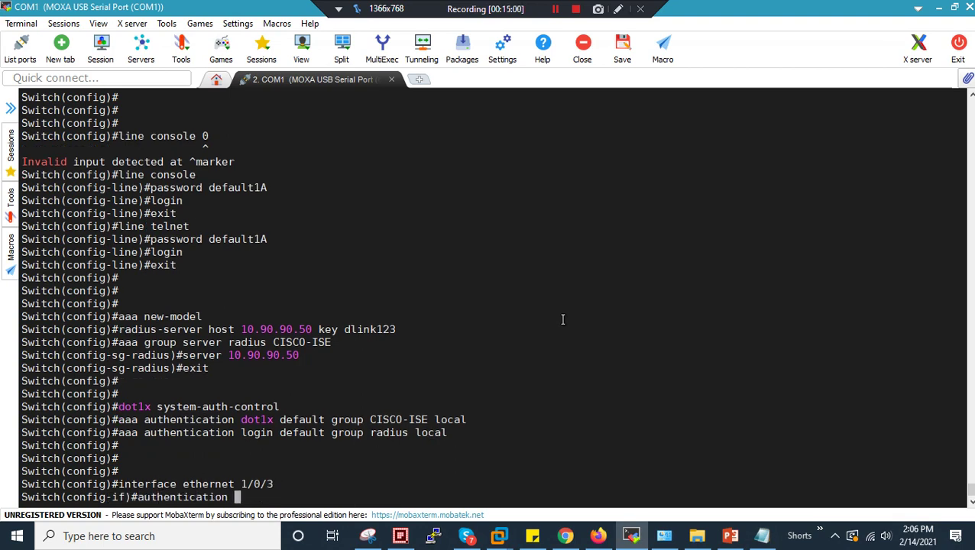
{"action": "type", "text": "host-mode "}
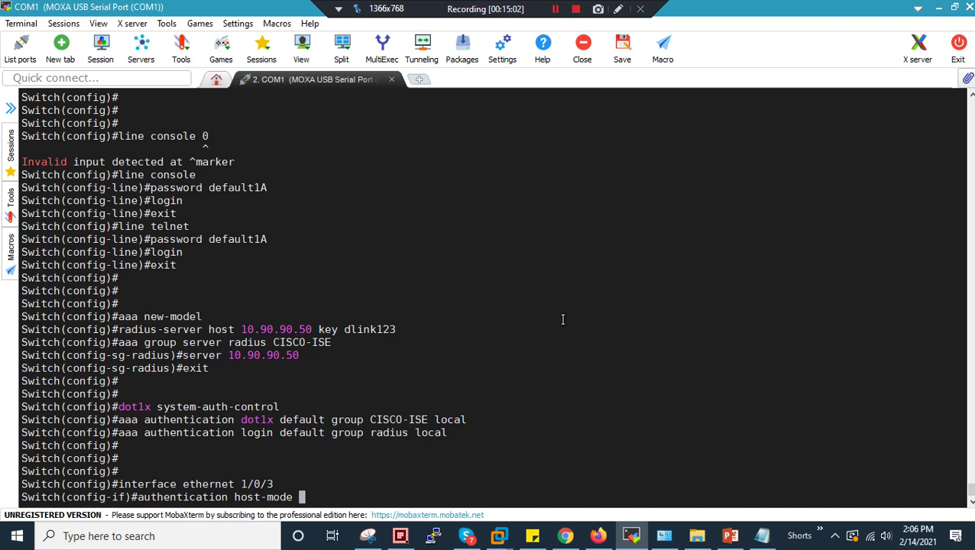
{"action": "type", "text": "multi-host"}
{"action": "key", "text": "Return"}
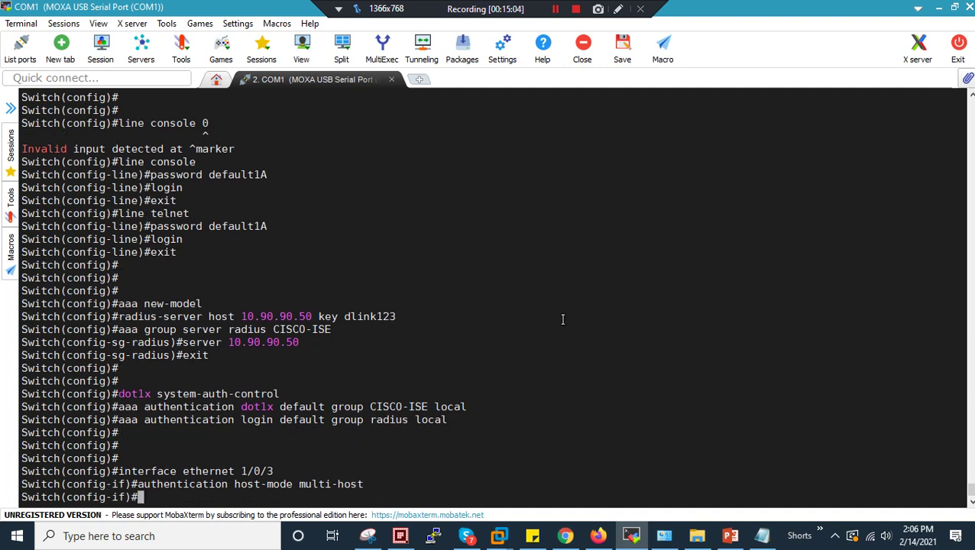
{"action": "type", "text": "dot1x pae authenticator"}
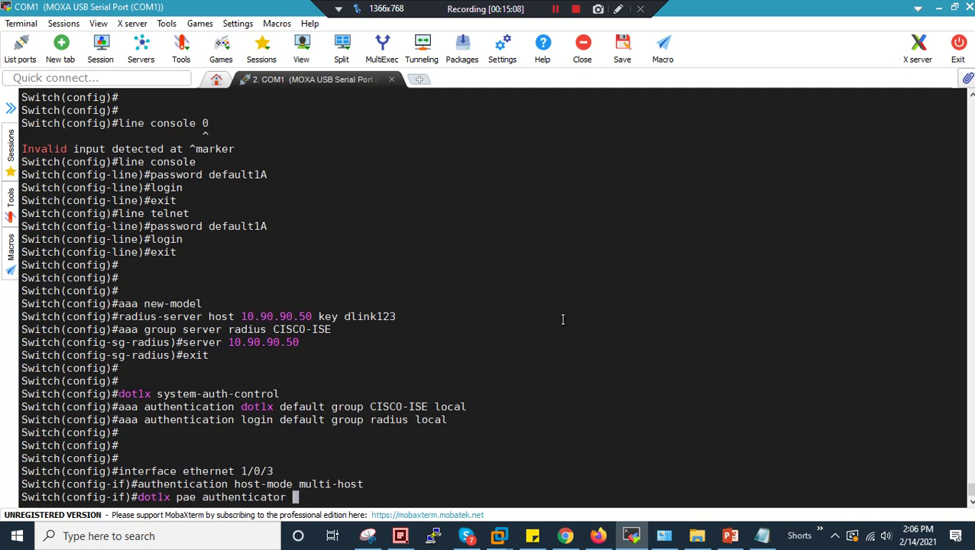
{"action": "key", "text": "Return"}
{"action": "type", "text": "no sh"}
{"action": "key", "text": "Return"}
{"action": "type", "text": "exit"}
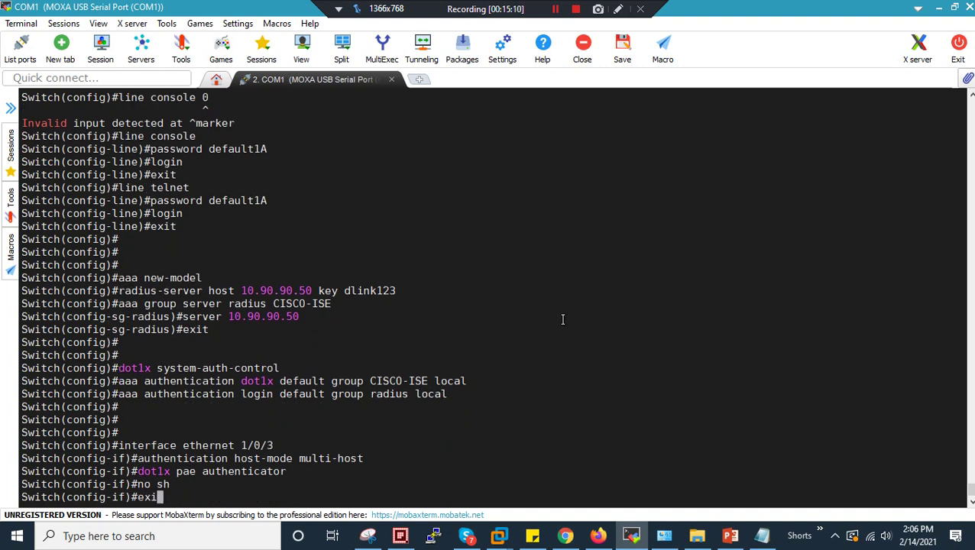
{"action": "key", "text": "Return"}
{"action": "key", "text": "Return"}
{"action": "key", "text": "Return"}
{"action": "key", "text": "Return"}
{"action": "key", "text": "Return"}
{"action": "key", "text": "Return"}
{"action": "key", "text": "Return"}
Show authentication sessions, which report Failure for port 1/0/3.
{"action": "type", "text": "show aut"}
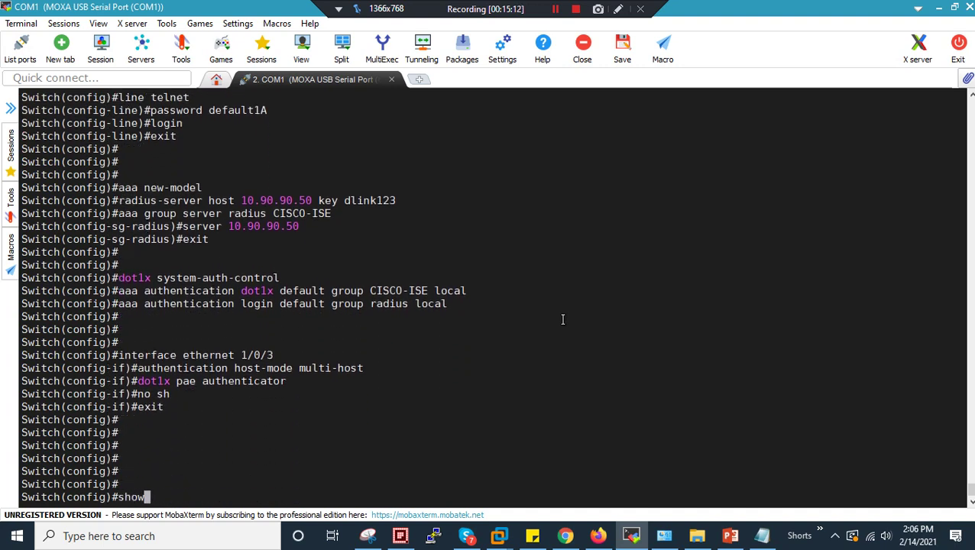
{"action": "key", "text": "Tab"}
{"action": "type", "text": "h"}
{"action": "key", "text": "Tab"}
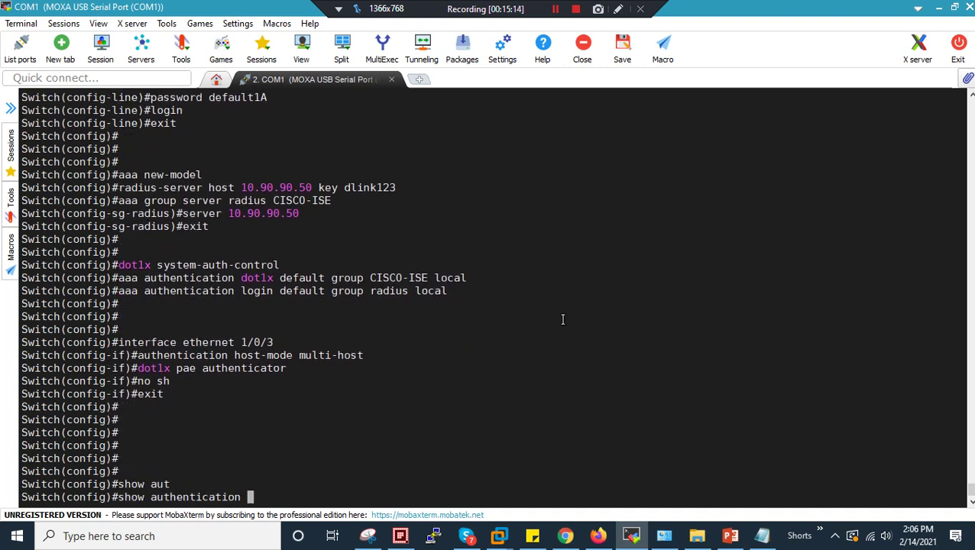
{"action": "type", "text": "se"}
{"action": "key", "text": "Tab"}
{"action": "key", "text": "Return"}
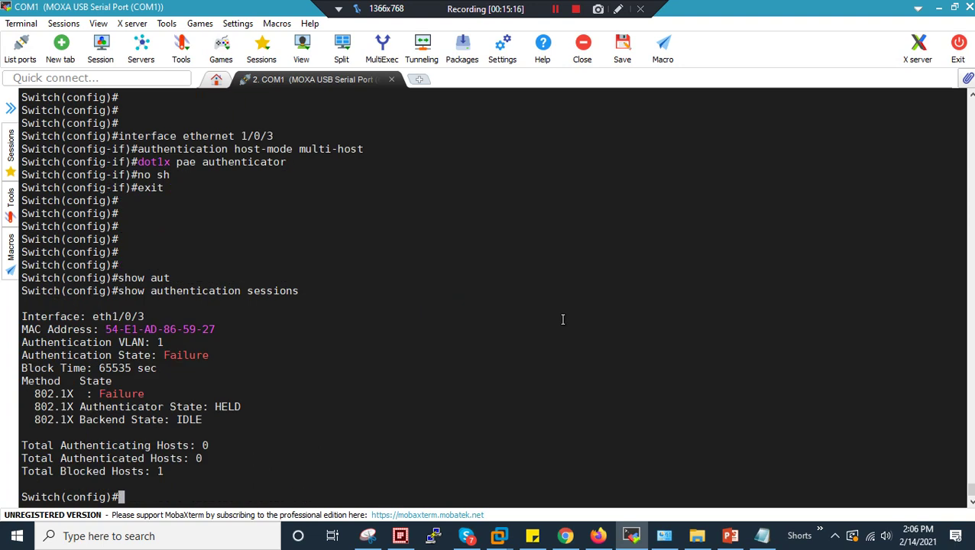
Open the network adapters list from the Windows Ethernet settings.
{"action": "left_click_drag", "start_coordinate": [99, 394], "coordinate": [139, 393]}
{"action": "left_click", "coordinate": [337, 397]}
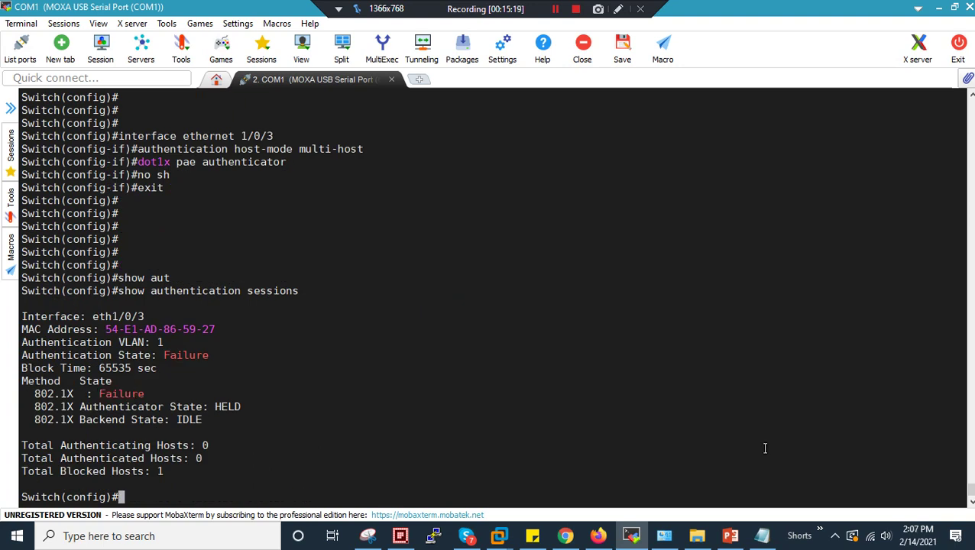
{"action": "left_click", "coordinate": [835, 536]}
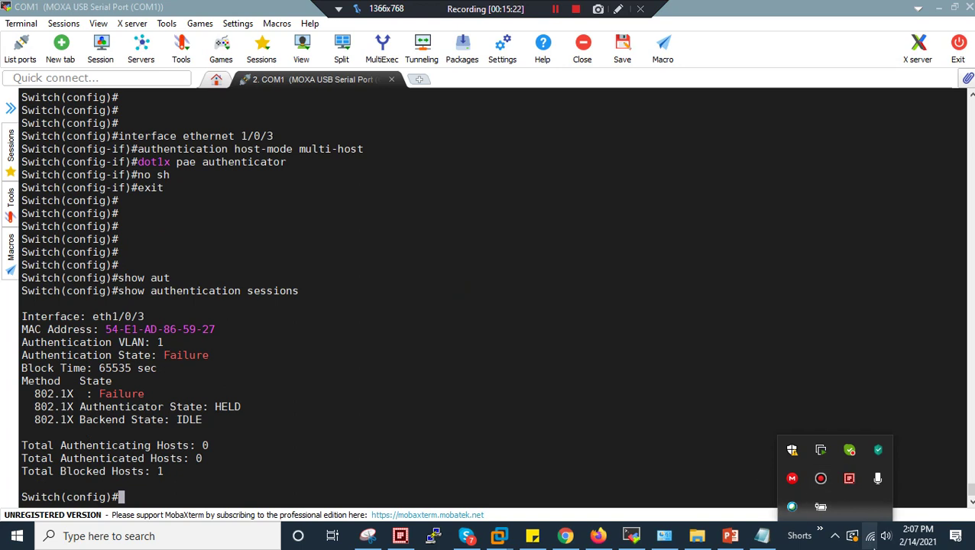
{"action": "right_click", "coordinate": [870, 535]}
{"action": "left_click", "coordinate": [862, 518]}
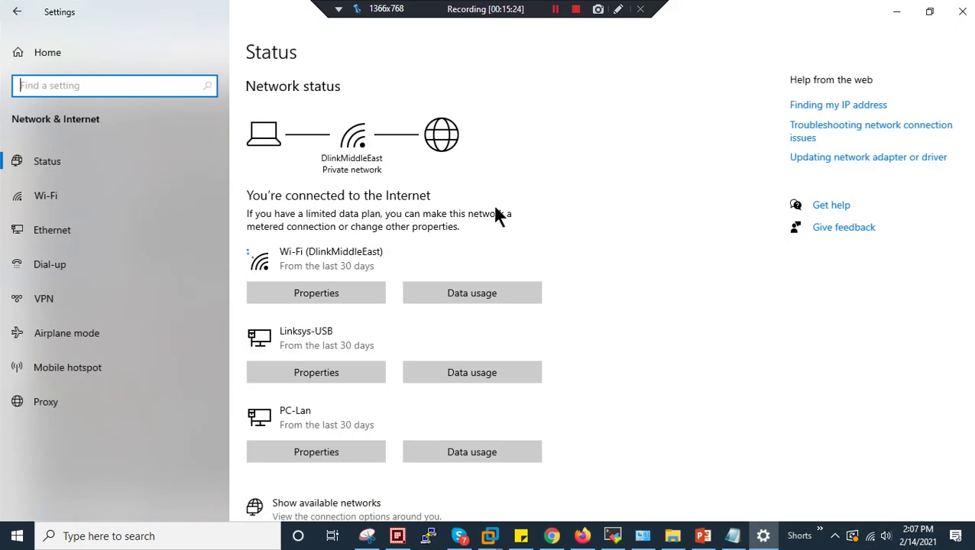
{"action": "left_click", "coordinate": [76, 234]}
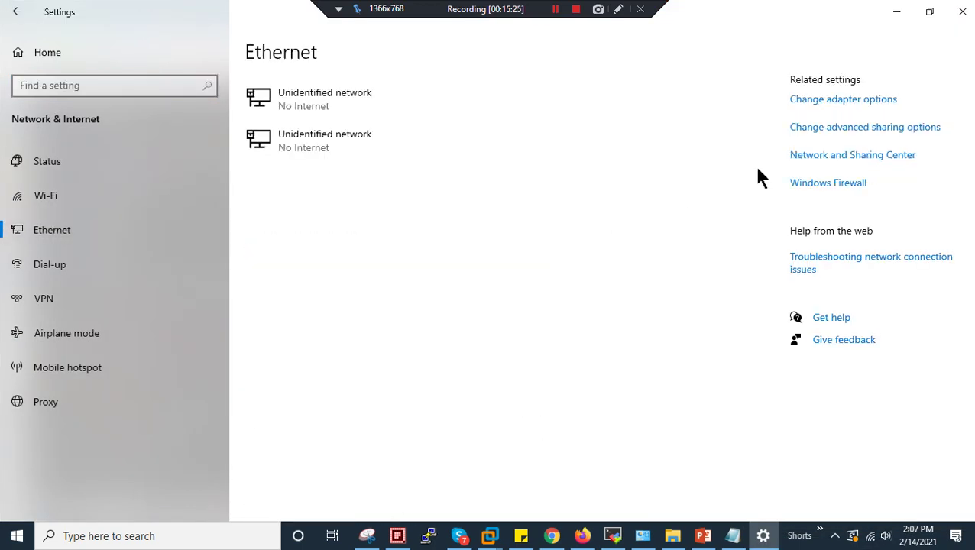
{"action": "left_click", "coordinate": [828, 102]}
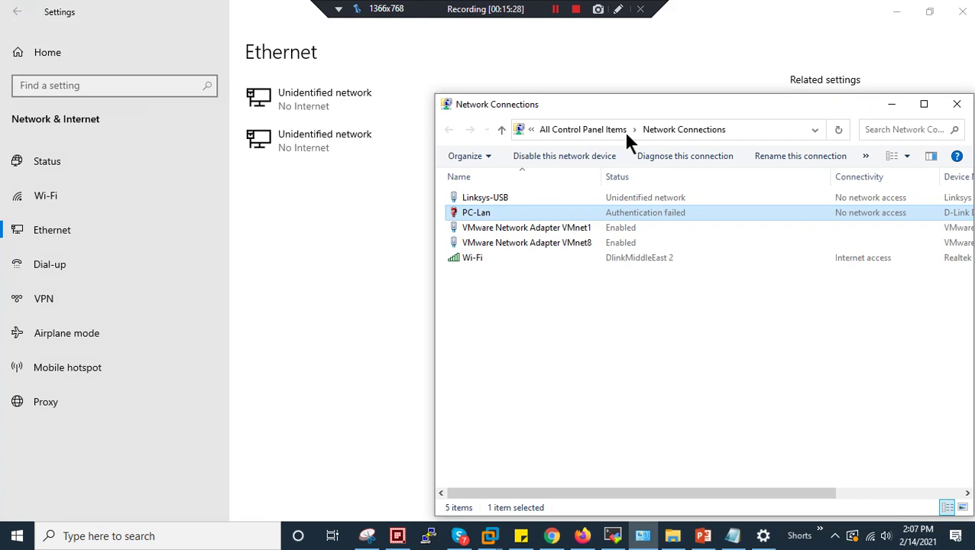
{"action": "left_click", "coordinate": [897, 12]}
In PC-Lan's Authentication properties, keep IEEE 802.1X enabled and open its additional settings.
{"action": "right_click", "coordinate": [486, 217]}
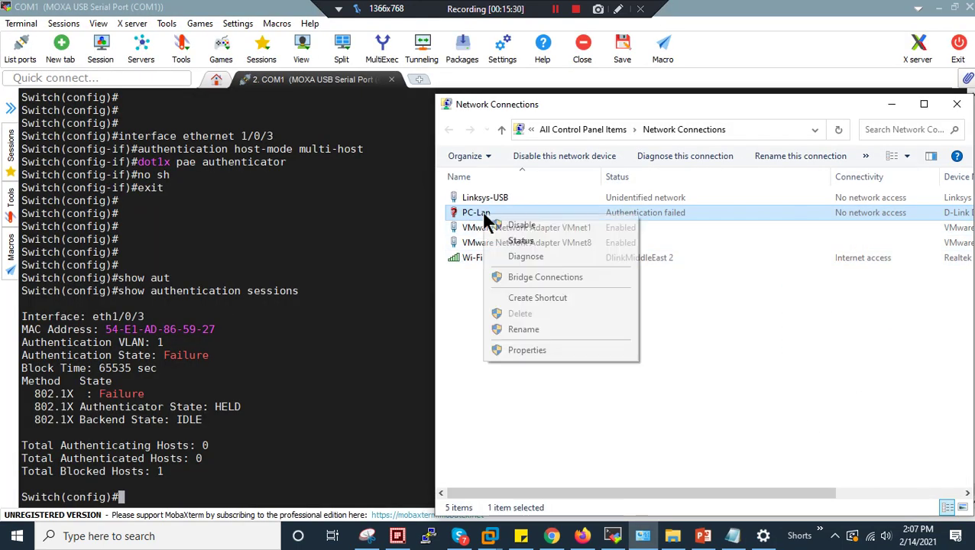
{"action": "left_click", "coordinate": [541, 352]}
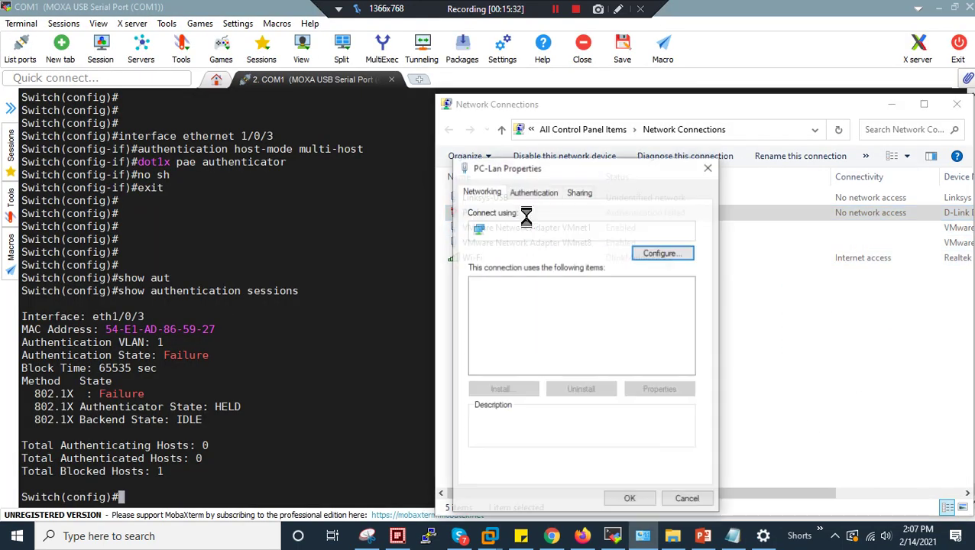
{"action": "left_click", "coordinate": [538, 192]}
{"action": "left_click", "coordinate": [533, 391]}
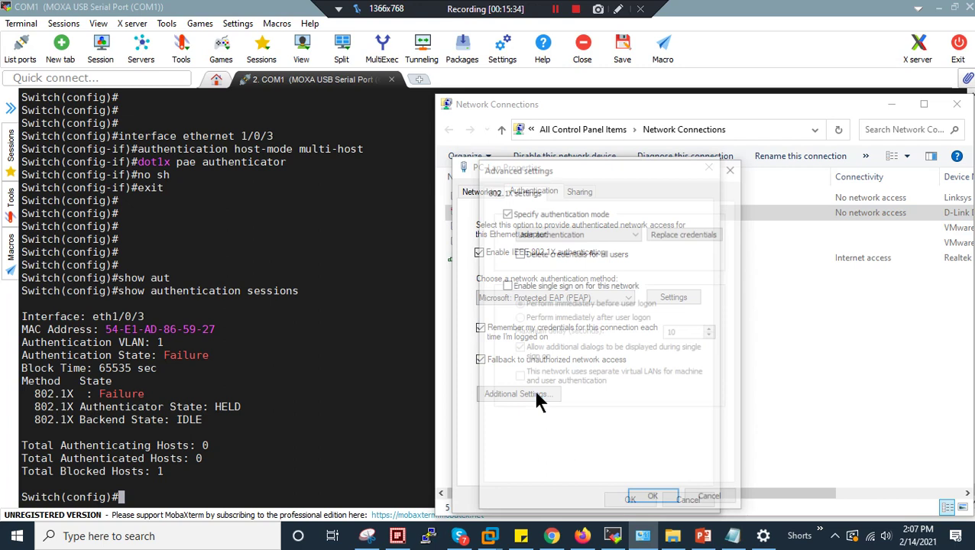
{"action": "left_click", "coordinate": [733, 168]}
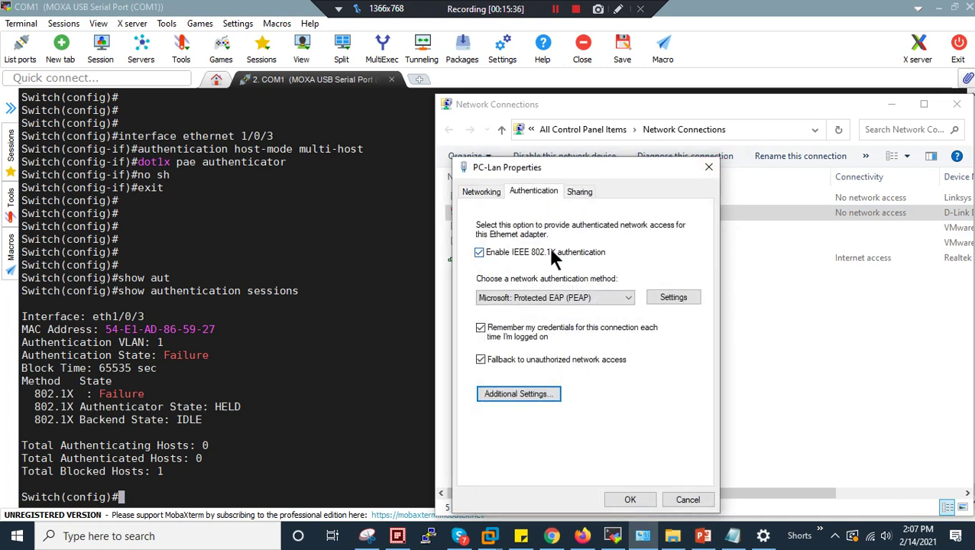
{"action": "left_click", "coordinate": [598, 256]}
{"action": "left_click", "coordinate": [516, 256]}
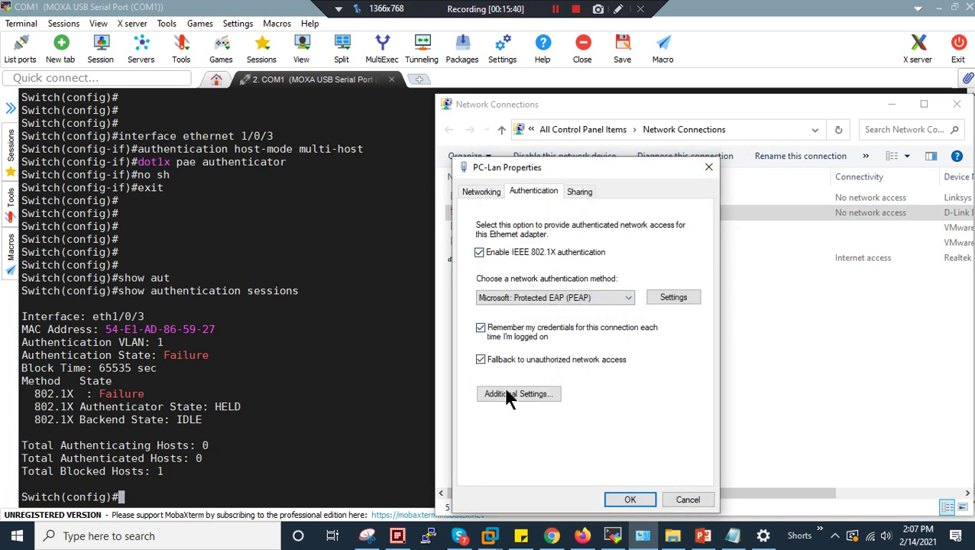
{"action": "left_click", "coordinate": [517, 393]}
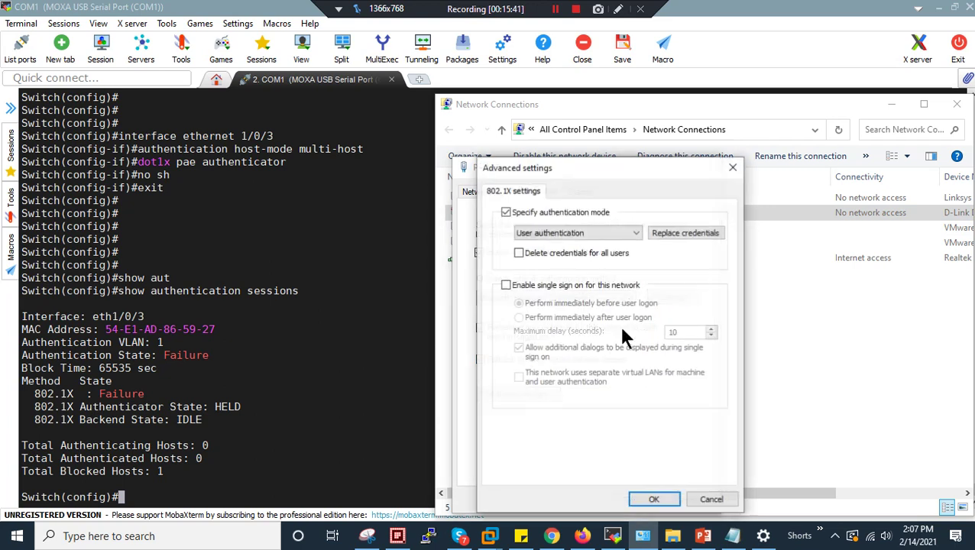
Replace the saved credentials with user15 and its password, and confirm all dialogs.
{"action": "left_click", "coordinate": [667, 234]}
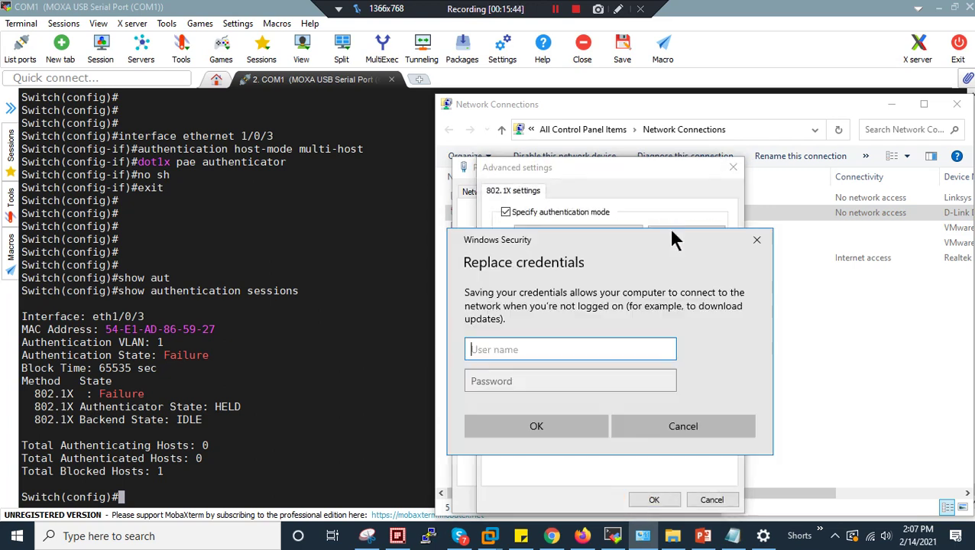
{"action": "type", "text": "user"}
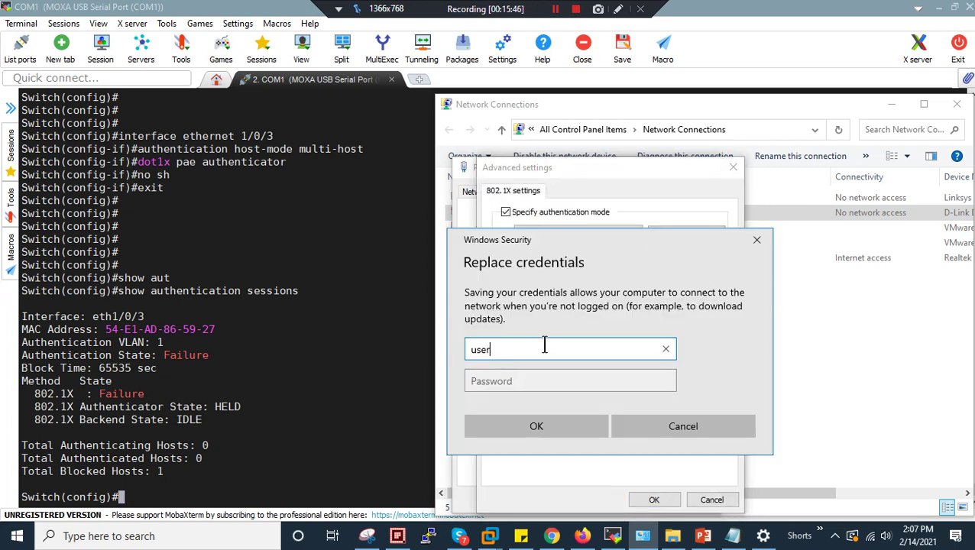
{"action": "type", "text": "15"}
{"action": "key", "text": "Tab"}
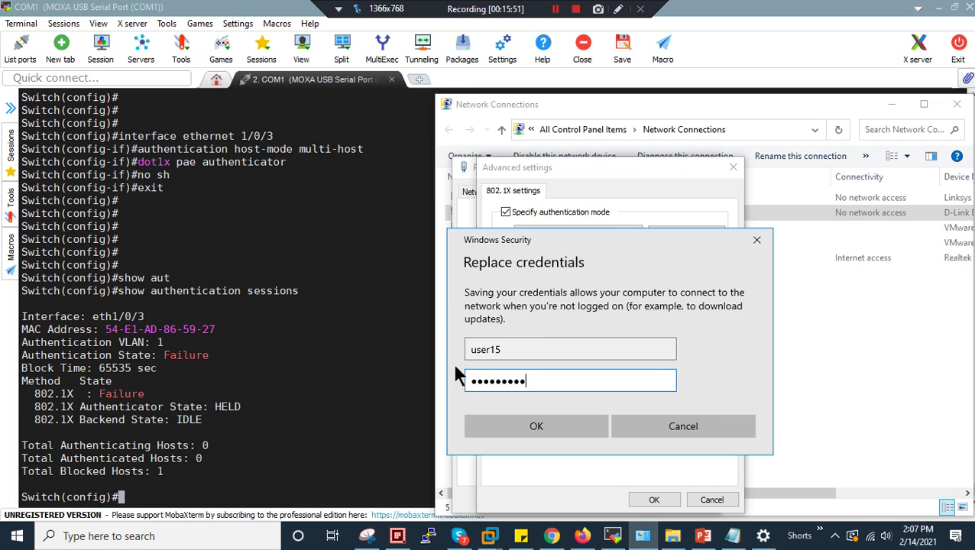
{"action": "left_click", "coordinate": [557, 421]}
{"action": "left_click", "coordinate": [656, 500]}
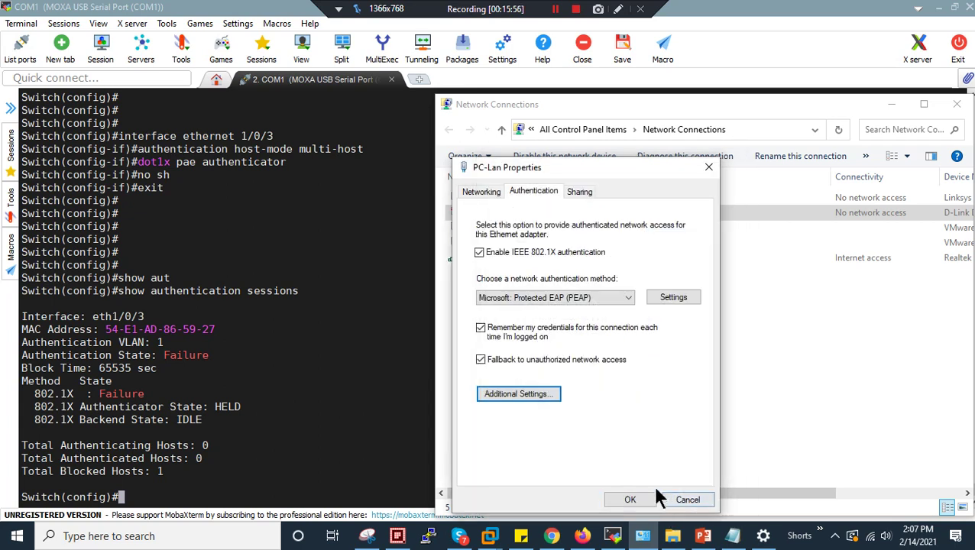
{"action": "left_click", "coordinate": [636, 497]}
{"action": "left_click", "coordinate": [340, 420]}
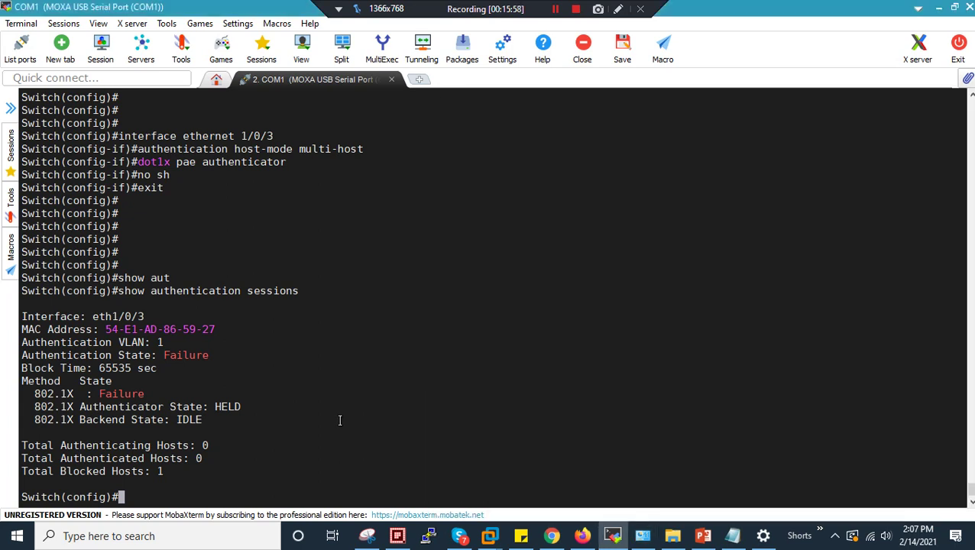
Rerun the authentication sessions display and browse the command history.
{"action": "key", "text": "Up"}
{"action": "key", "text": "Return"}
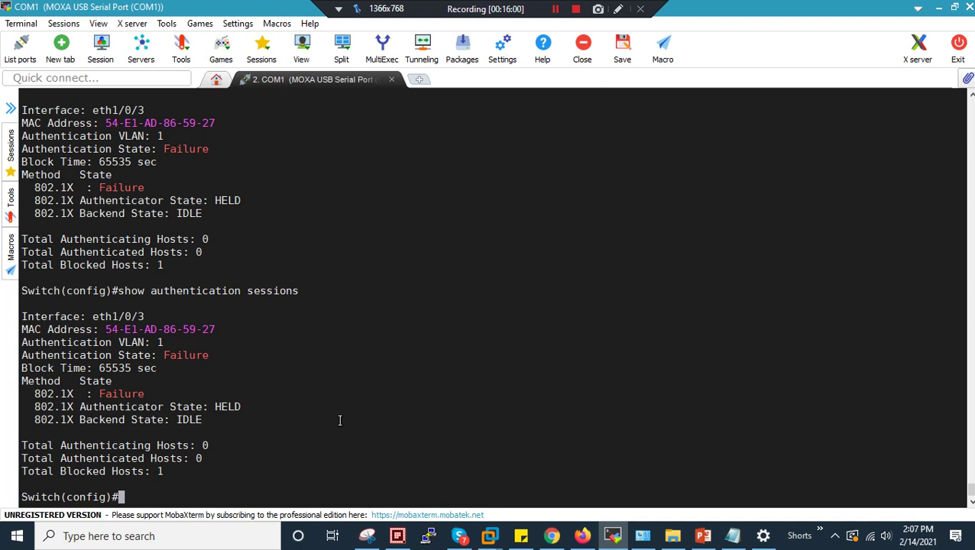
{"action": "key", "text": "Up"}
{"action": "key", "text": "Down"}
{"action": "key", "text": "Up"}
{"action": "key", "text": "Down"}
{"action": "key", "text": "Up"}
{"action": "key", "text": "Down"}
{"action": "key", "text": "Up"}
{"action": "key", "text": "Down"}
{"action": "key", "text": "Up"}
{"action": "key", "text": "Down"}
{"action": "key", "text": "Up"}
{"action": "key", "text": "Down"}
Minimize the Settings window, close Sticky Notes, and recall the sessions command in the switch console.
{"action": "left_click", "coordinate": [763, 536]}
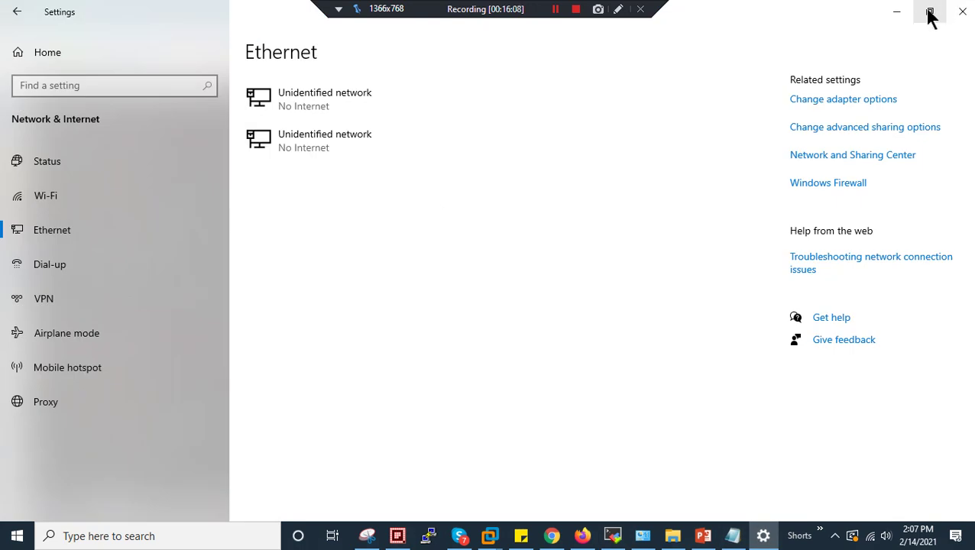
{"action": "left_click", "coordinate": [834, 99]}
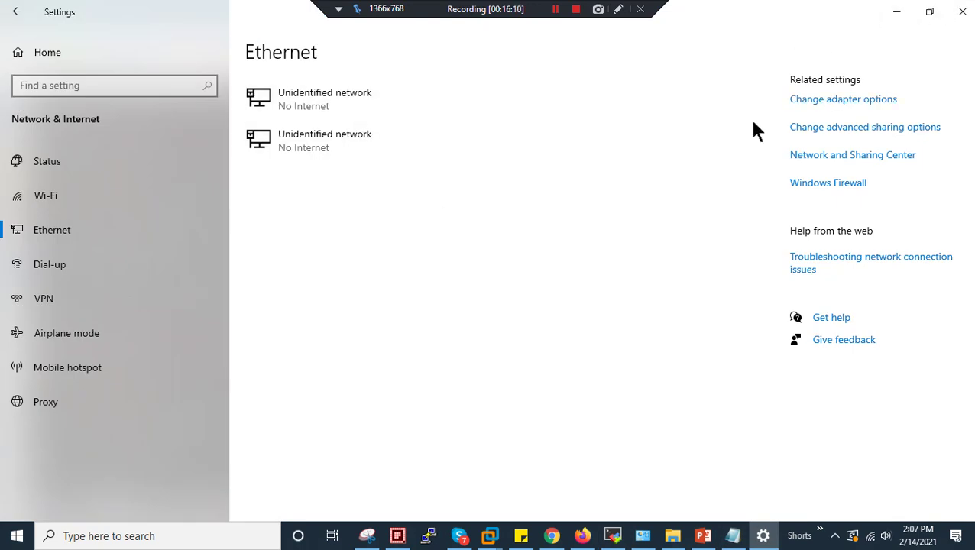
{"action": "right_click", "coordinate": [479, 208]}
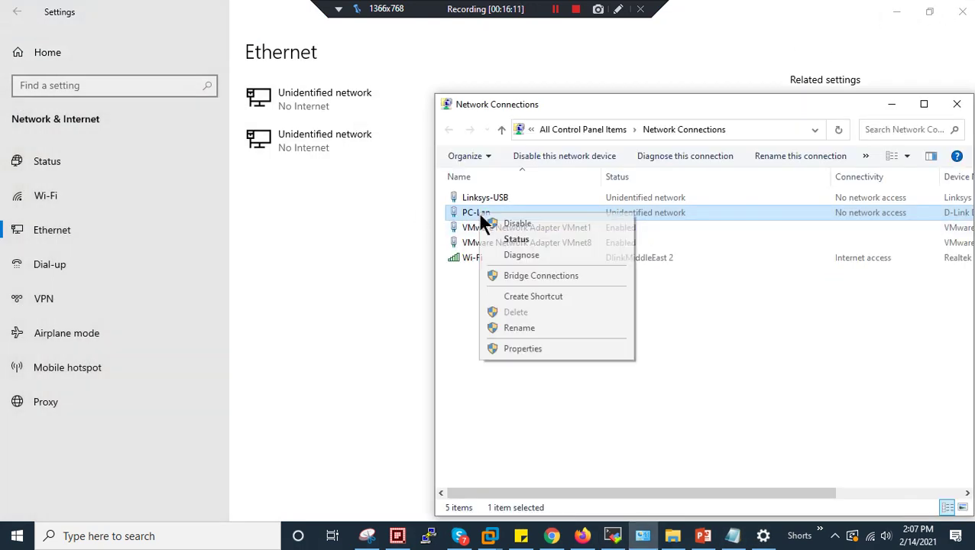
{"action": "left_click", "coordinate": [899, 13]}
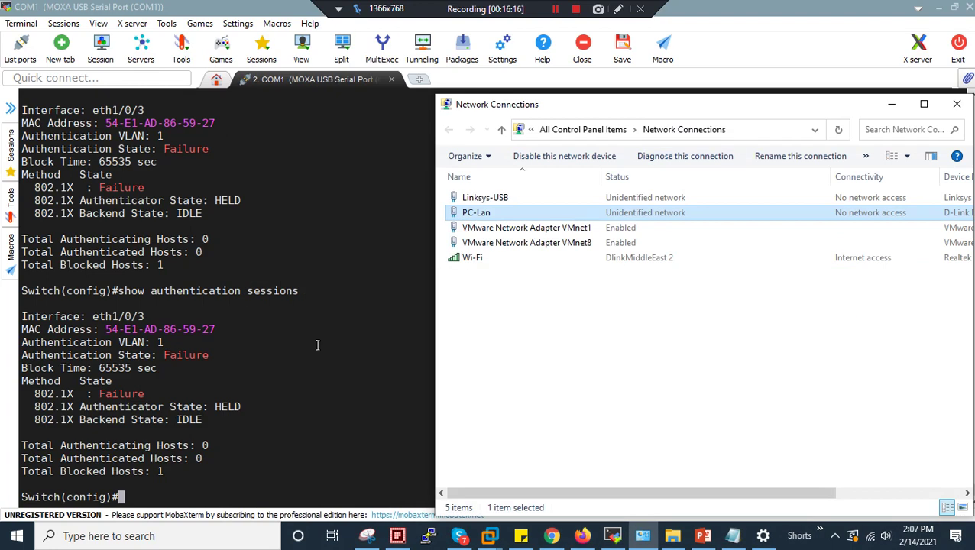
{"action": "right_click", "coordinate": [521, 537]}
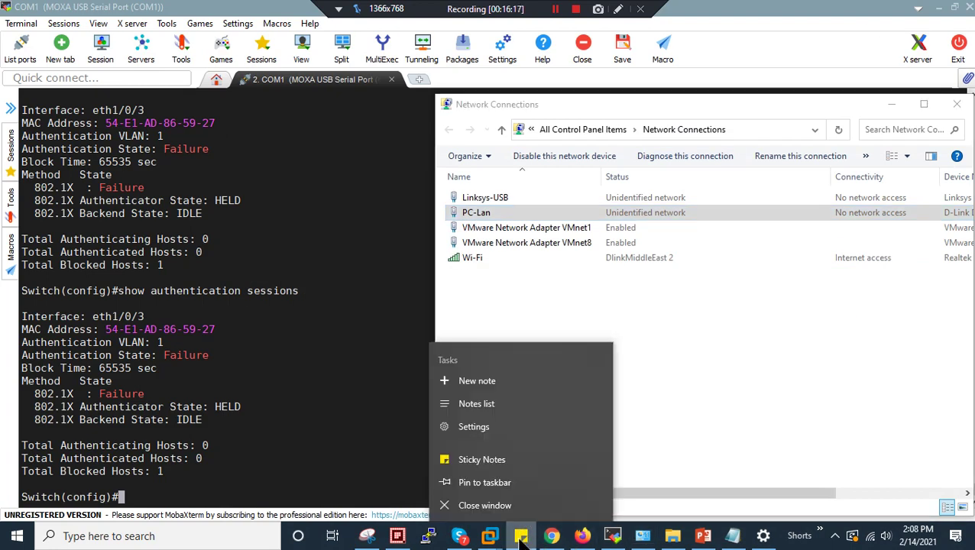
{"action": "left_click", "coordinate": [516, 511]}
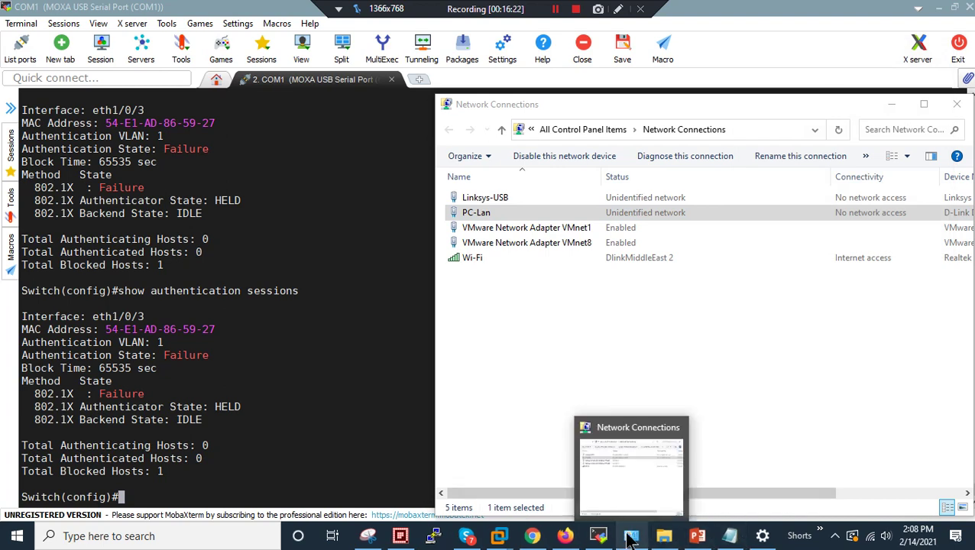
{"action": "left_click", "coordinate": [486, 217]}
{"action": "right_click", "coordinate": [506, 216]}
{"action": "left_click", "coordinate": [160, 301]}
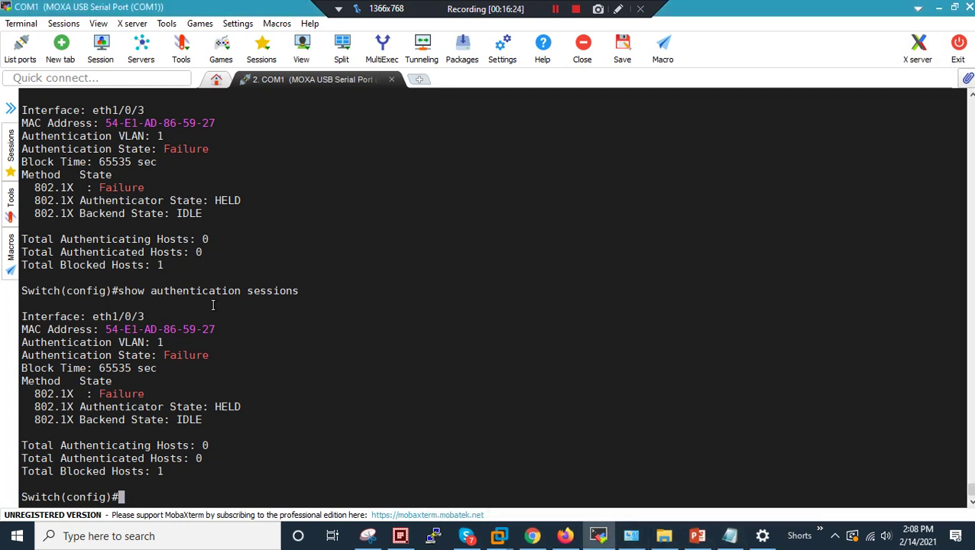
{"action": "key", "text": "Up"}
Rerun the authentication sessions check and highlight the authenticated username and Assigned VLAN: 15.
{"action": "key", "text": "Return"}
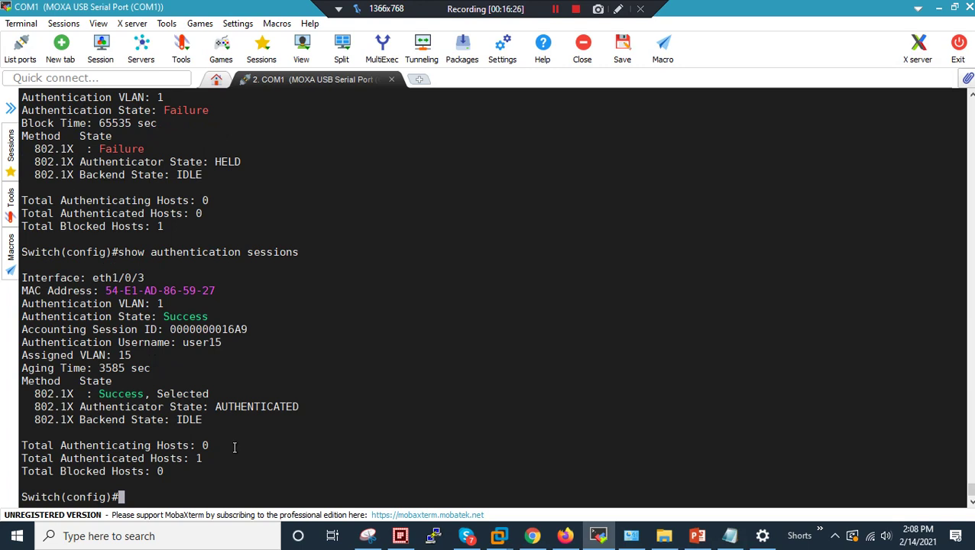
{"action": "left_click_drag", "start_coordinate": [40, 342], "coordinate": [227, 343]}
{"action": "left_click_drag", "start_coordinate": [139, 358], "coordinate": [23, 357]}
{"action": "left_click", "coordinate": [408, 344]}
List VLANs with 'sh vlan' and highlight port 1/0/3 as an untagged member of VLAN 15.
{"action": "key", "text": "Return"}
{"action": "key", "text": "Return"}
{"action": "type", "text": "sh vlan"}
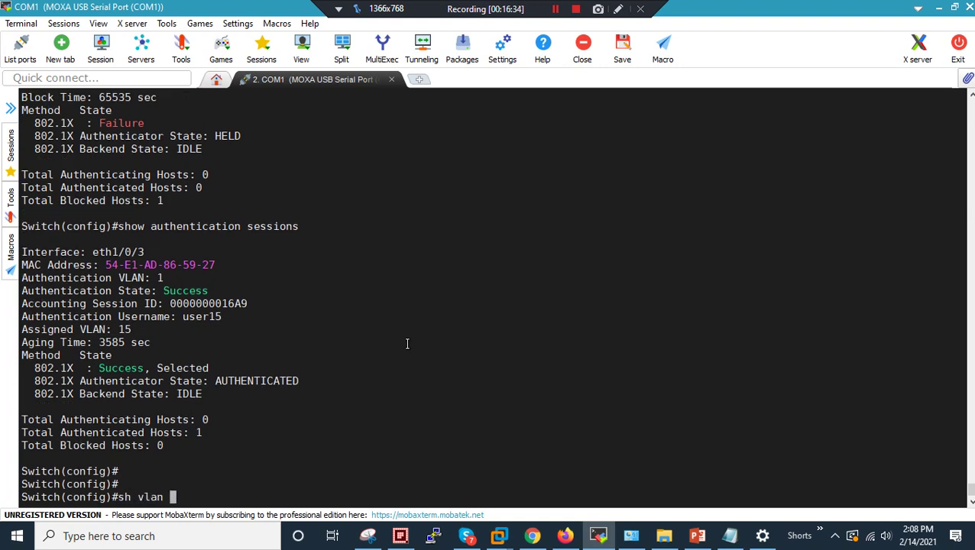
{"action": "key", "text": "Return"}
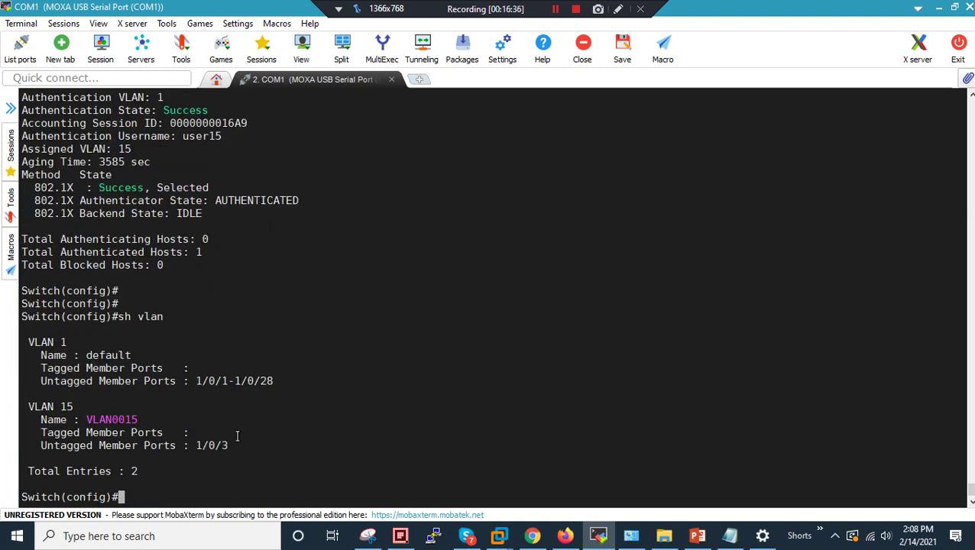
{"action": "left_click_drag", "start_coordinate": [233, 446], "coordinate": [28, 405]}
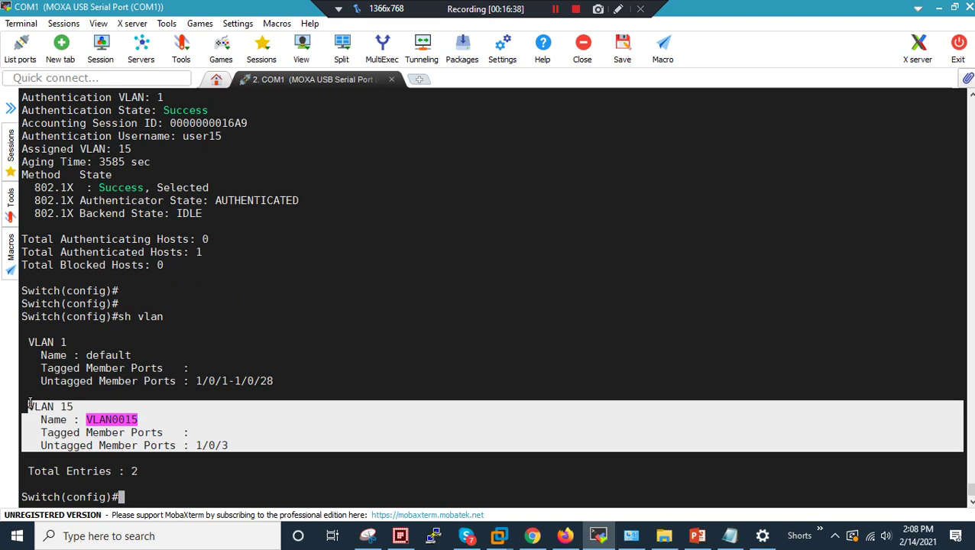
{"action": "left_click", "coordinate": [214, 381]}
{"action": "left_click_drag", "start_coordinate": [237, 446], "coordinate": [79, 403]}
{"action": "left_click", "coordinate": [543, 339]}
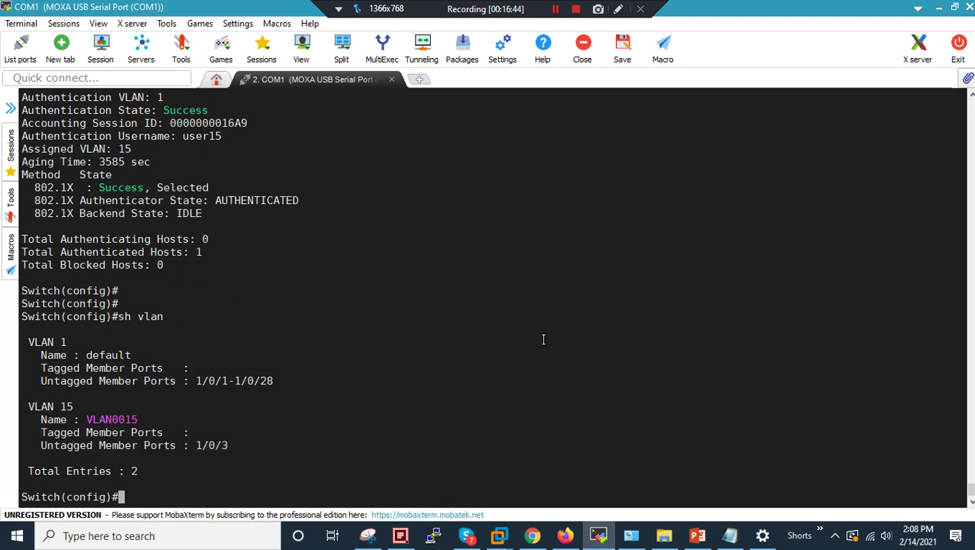
Run 'show authentication sessions' again, highlighting the username, Assigned VLAN 15 and 802.1X Success.
{"action": "type", "text": "sh aut"}
{"action": "key", "text": "Tab"}
{"action": "type", "text": "s"}
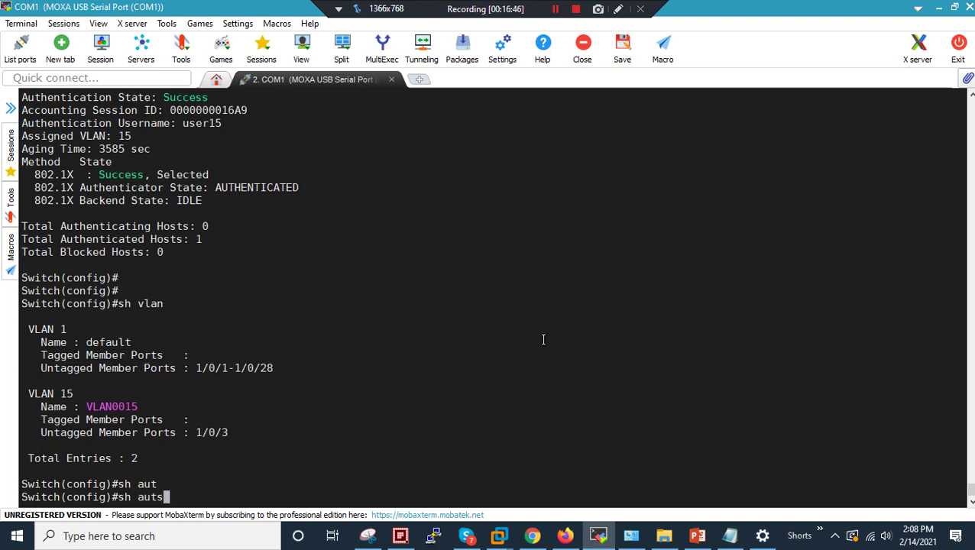
{"action": "key", "text": "Tab"}
{"action": "type", "text": "ses"}
{"action": "key", "text": "Tab"}
{"action": "key", "text": "Return"}
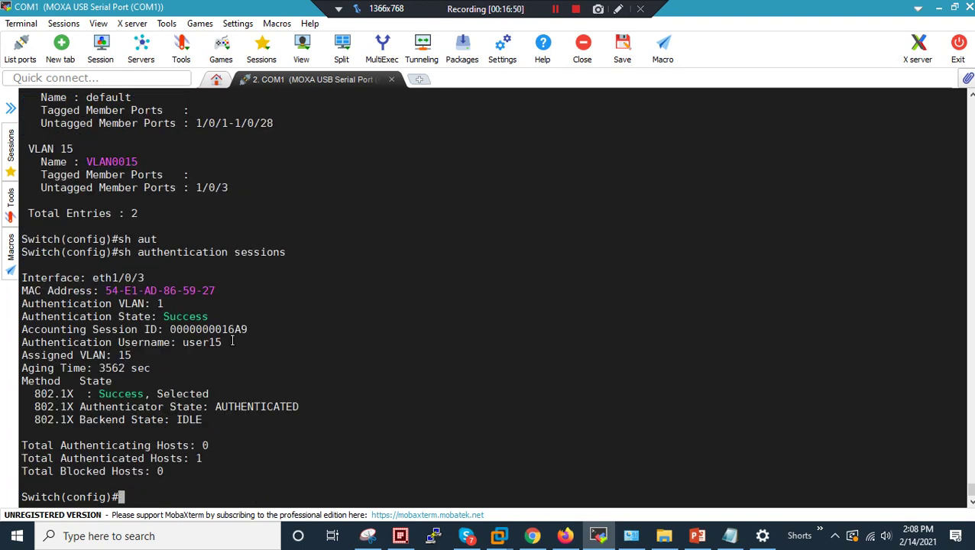
{"action": "left_click_drag", "start_coordinate": [230, 341], "coordinate": [161, 342]}
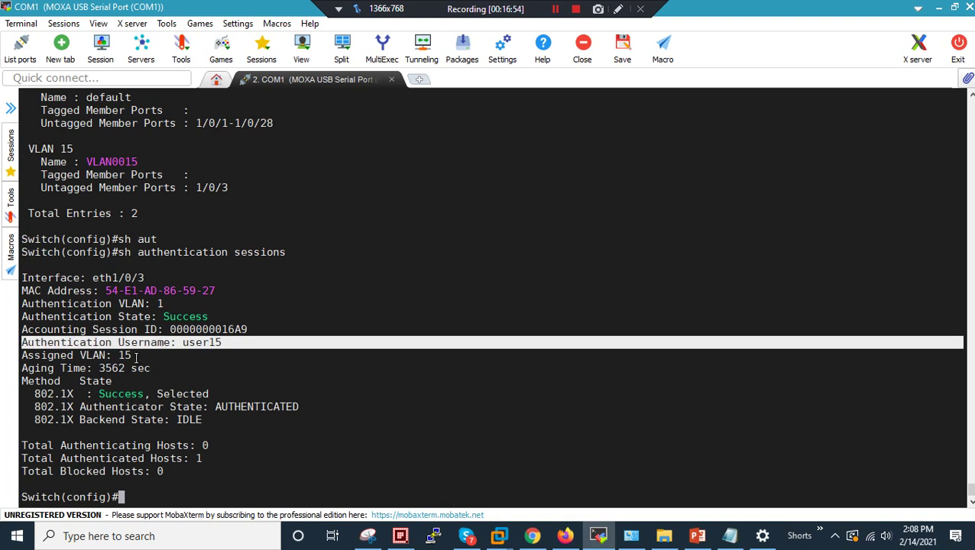
{"action": "left_click", "coordinate": [136, 356]}
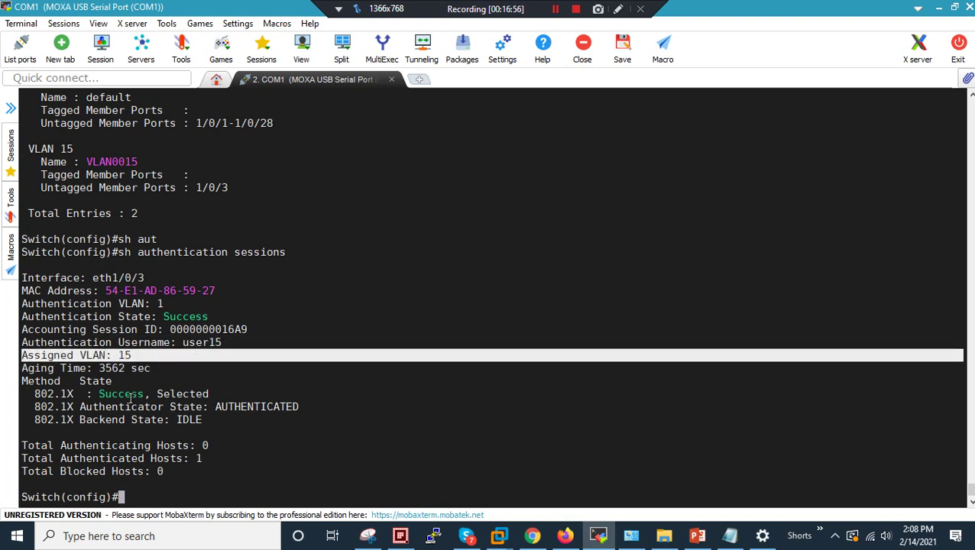
{"action": "double_click", "coordinate": [133, 394]}
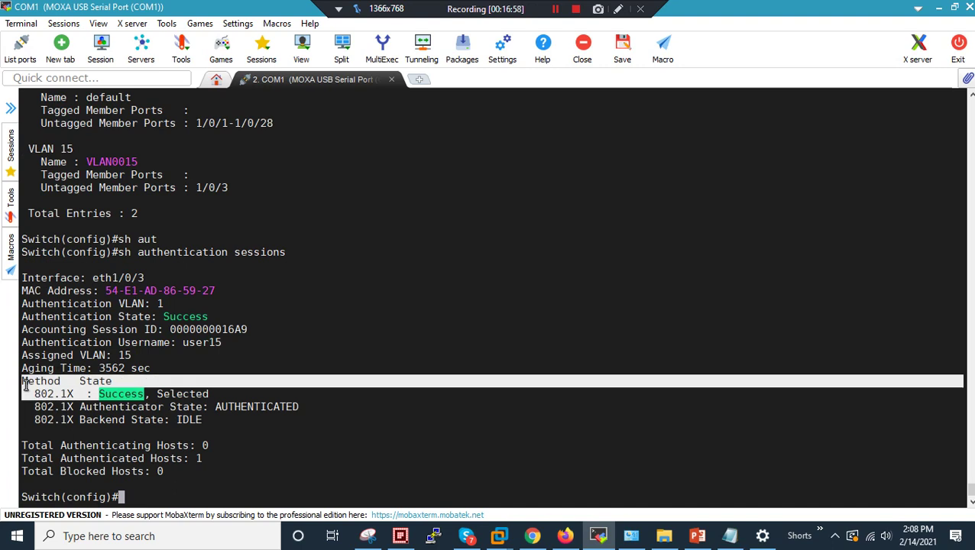
{"action": "left_click", "coordinate": [537, 300]}
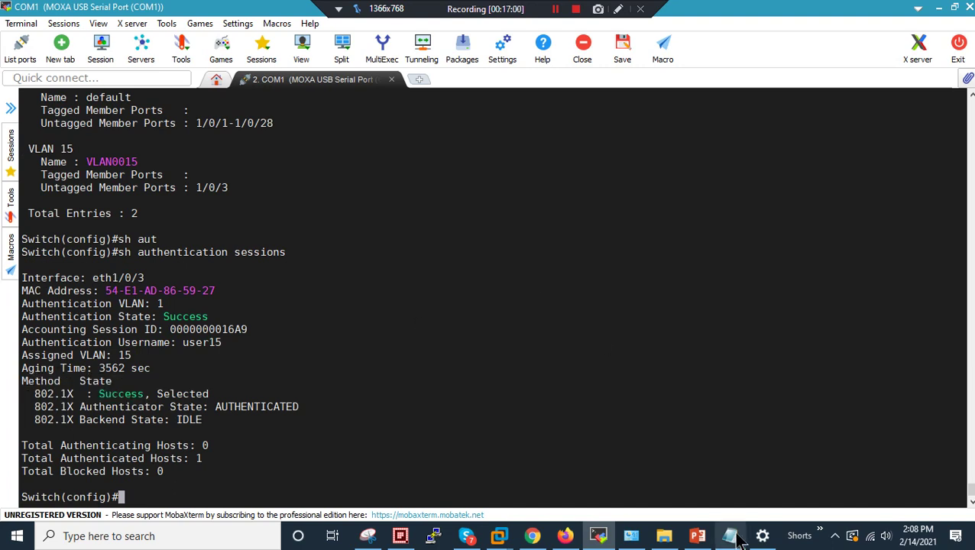
{"action": "left_click", "coordinate": [565, 536]}
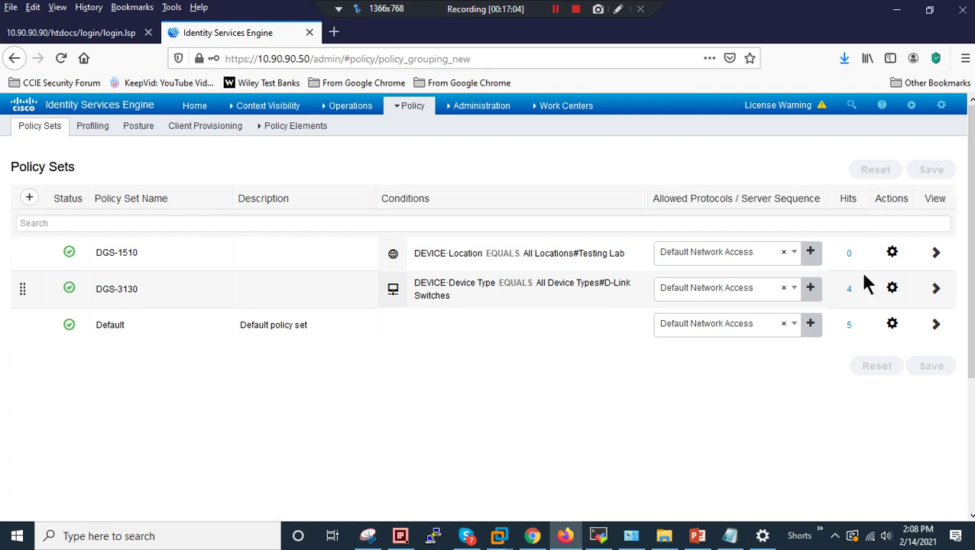
Reload the Policy Sets page and refresh the hit counts, showing DGS-1510 at 2 hits.
{"action": "mouse_move", "coordinate": [400, 116]}
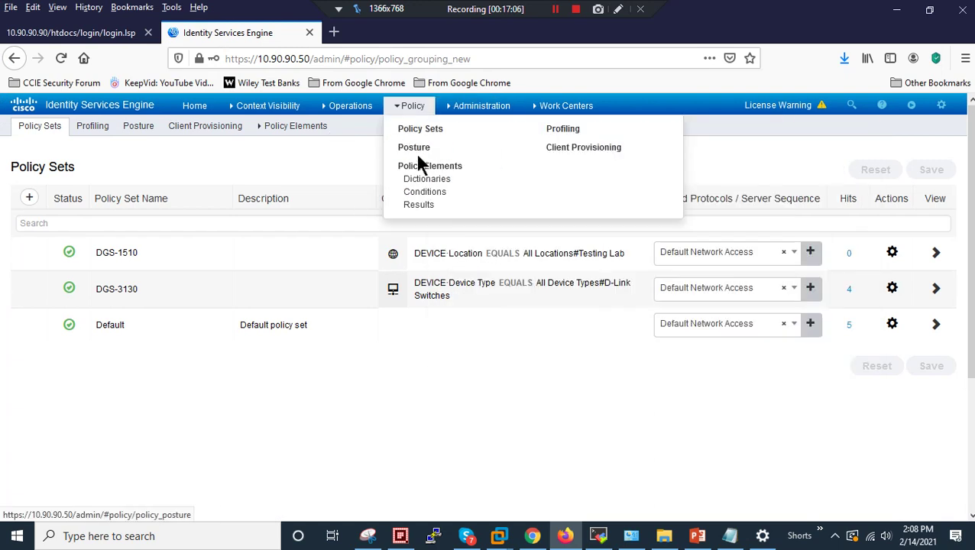
{"action": "left_click", "coordinate": [421, 132]}
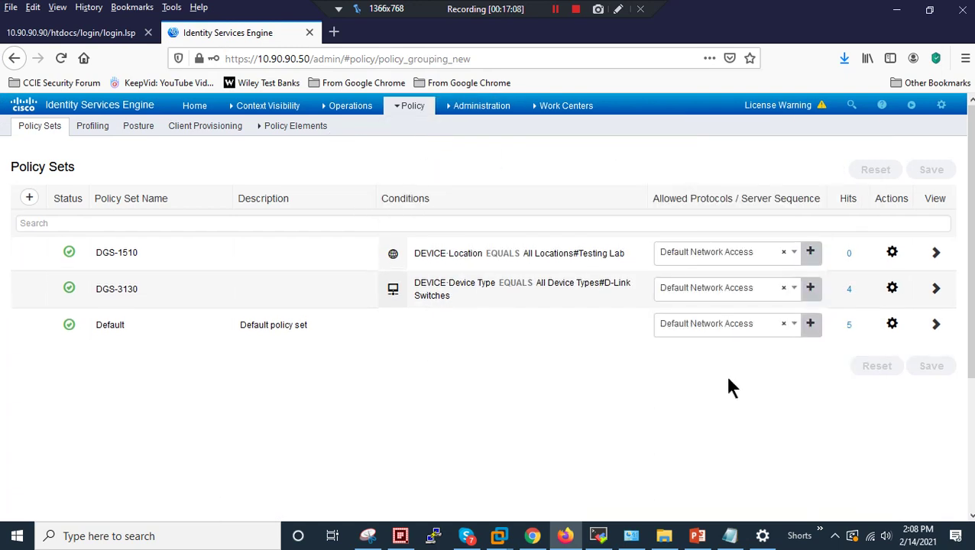
{"action": "mouse_move", "coordinate": [850, 258]}
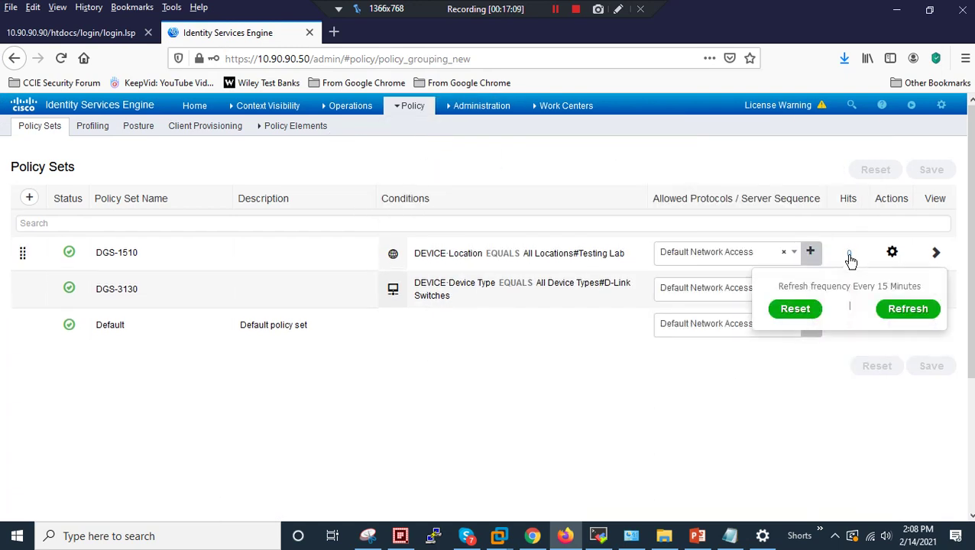
{"action": "left_click", "coordinate": [907, 308]}
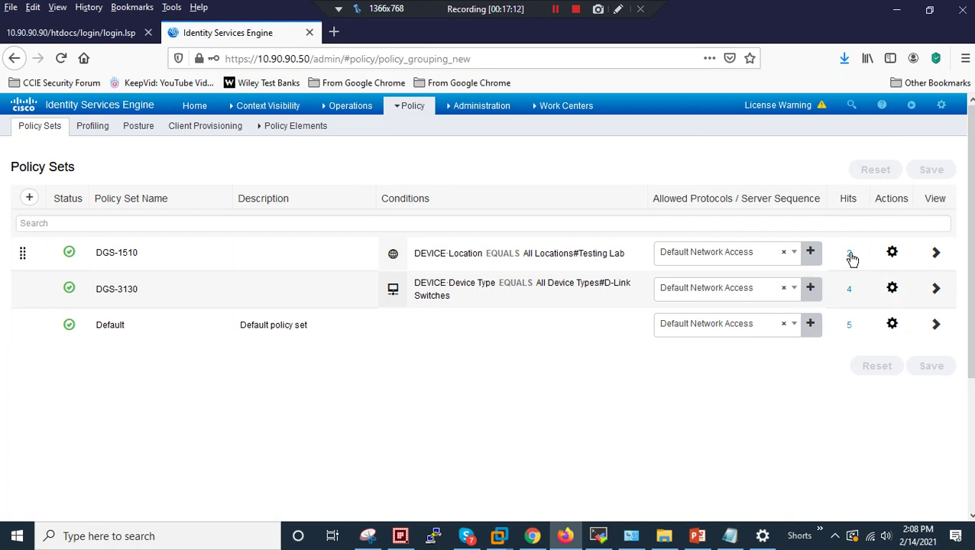
Open the DGS-1510 policy set and expand its Authorization Policy to show the DLINK-AUTHZN-VLAN15 rule.
{"action": "left_click", "coordinate": [938, 256]}
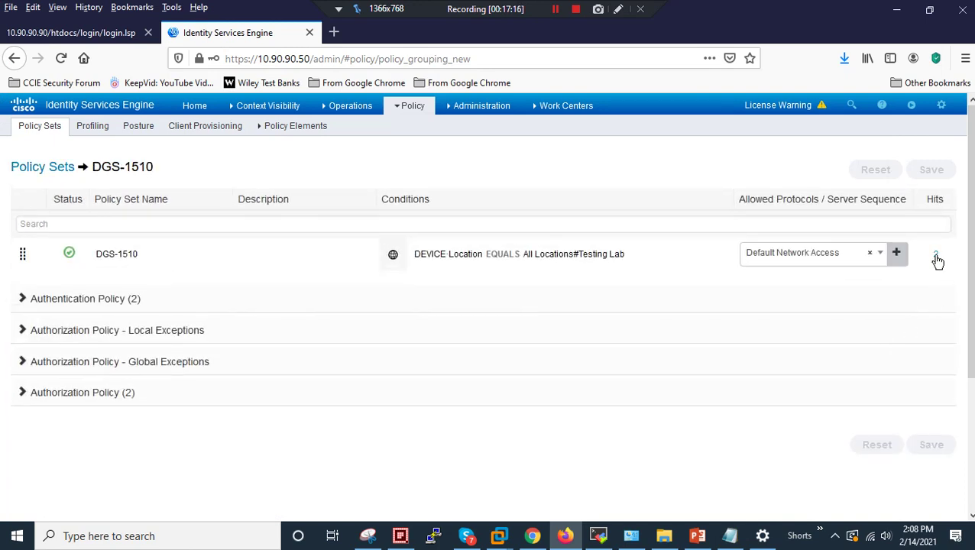
{"action": "left_click", "coordinate": [107, 392]}
{"action": "scroll", "coordinate": [366, 366], "scroll_direction": "down", "scroll_amount": 3}
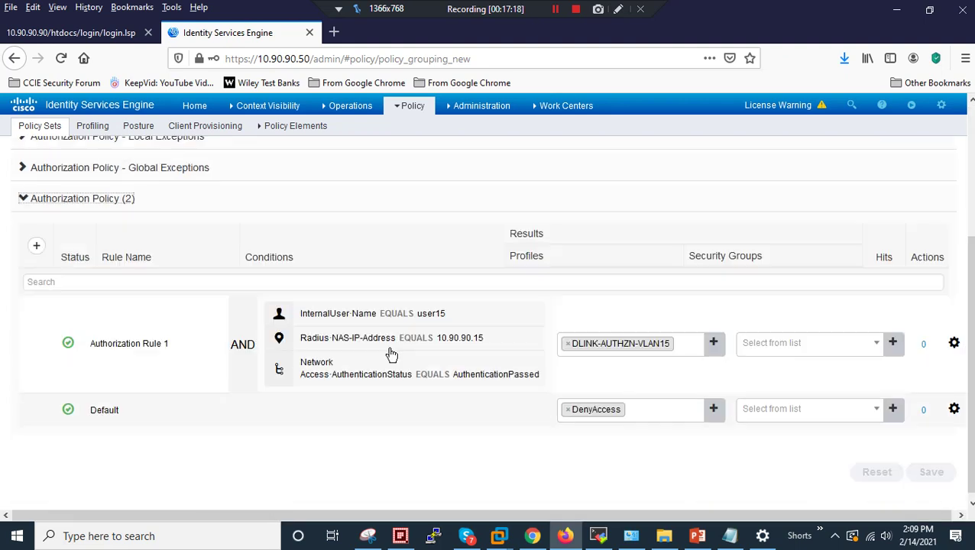
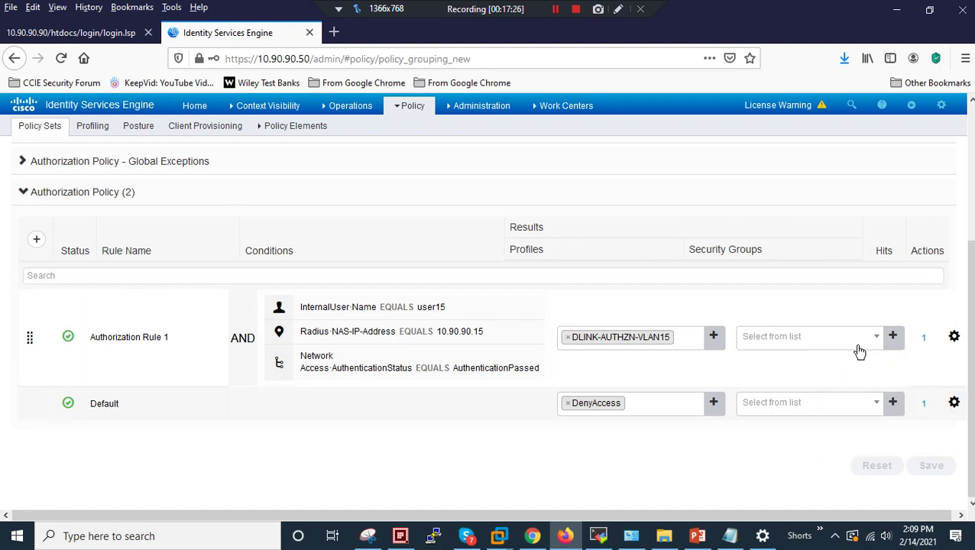
Expand the DGS-1510 policy set's authentication rules and refresh their hit counts.
{"action": "scroll", "coordinate": [860, 350], "scroll_direction": "up", "scroll_amount": 3}
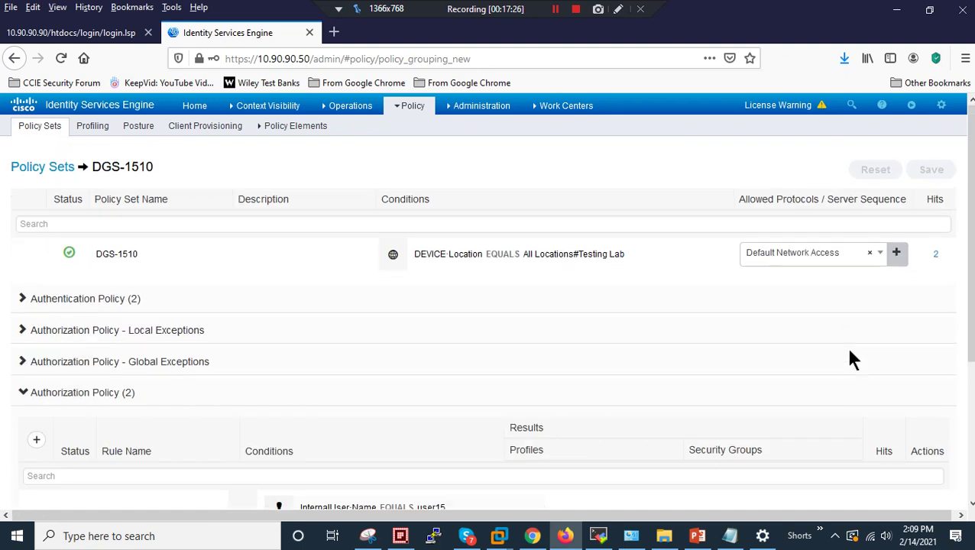
{"action": "left_click", "coordinate": [134, 299]}
{"action": "mouse_move", "coordinate": [883, 411]}
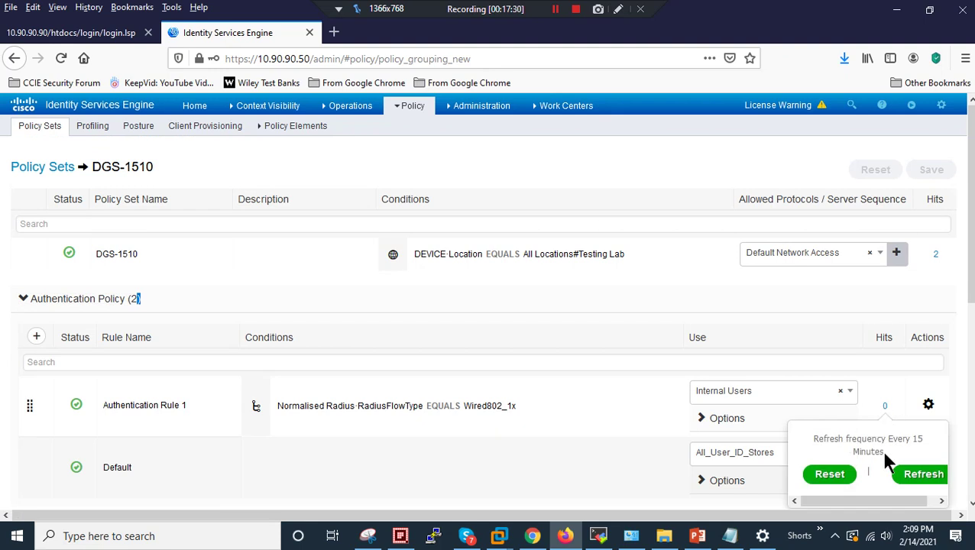
{"action": "left_click", "coordinate": [900, 472]}
Return to the Policy Sets list via the breadcrumb.
{"action": "scroll", "coordinate": [899, 382], "scroll_direction": "down", "scroll_amount": 3}
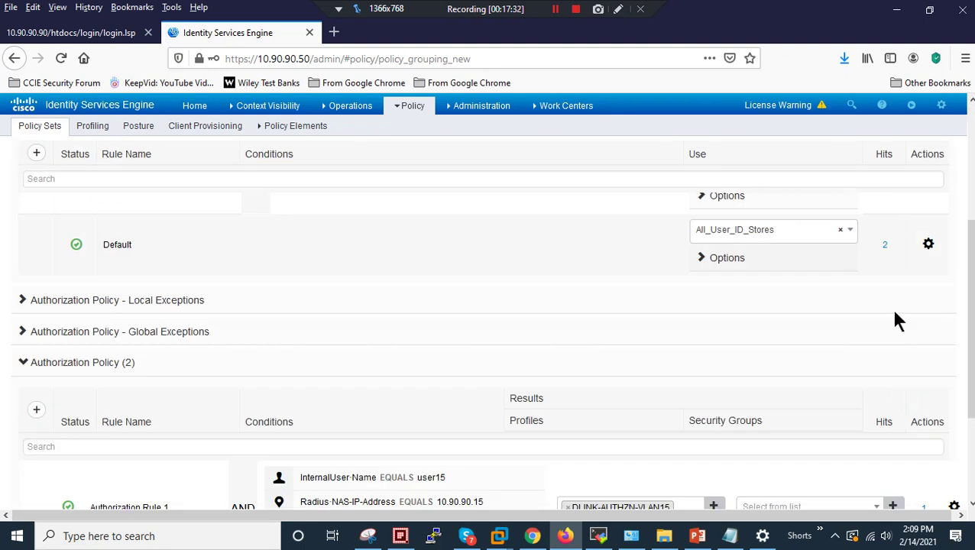
{"action": "scroll", "coordinate": [840, 309], "scroll_direction": "up", "scroll_amount": 1}
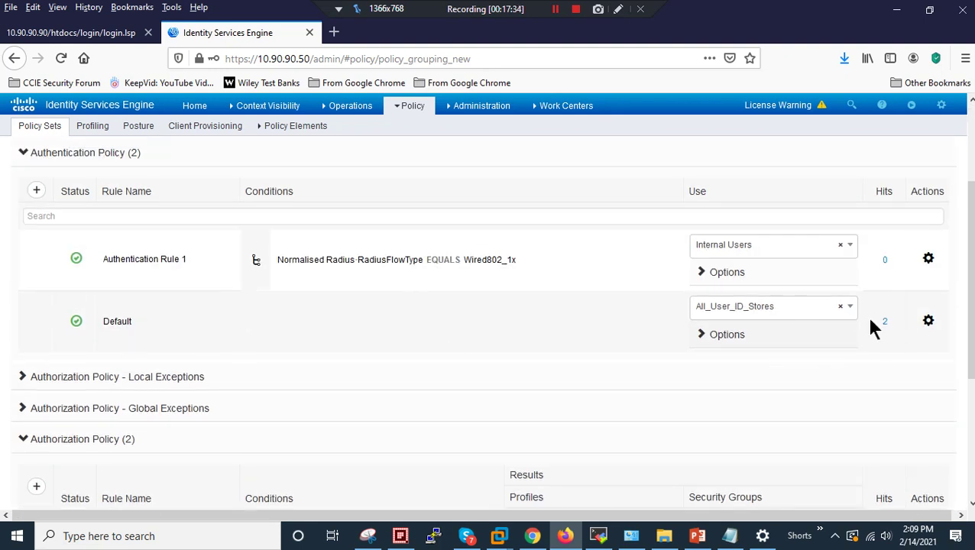
{"action": "scroll", "coordinate": [72, 344], "scroll_direction": "up", "scroll_amount": 2}
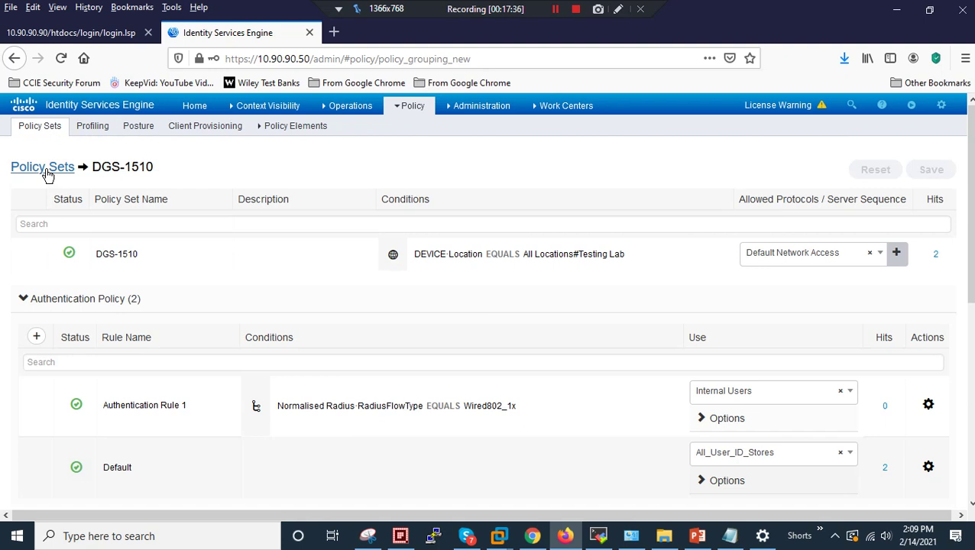
{"action": "left_click", "coordinate": [23, 170]}
Open Operations > RADIUS > Live Logs.
{"action": "mouse_move", "coordinate": [361, 113]}
{"action": "left_click", "coordinate": [356, 143]}
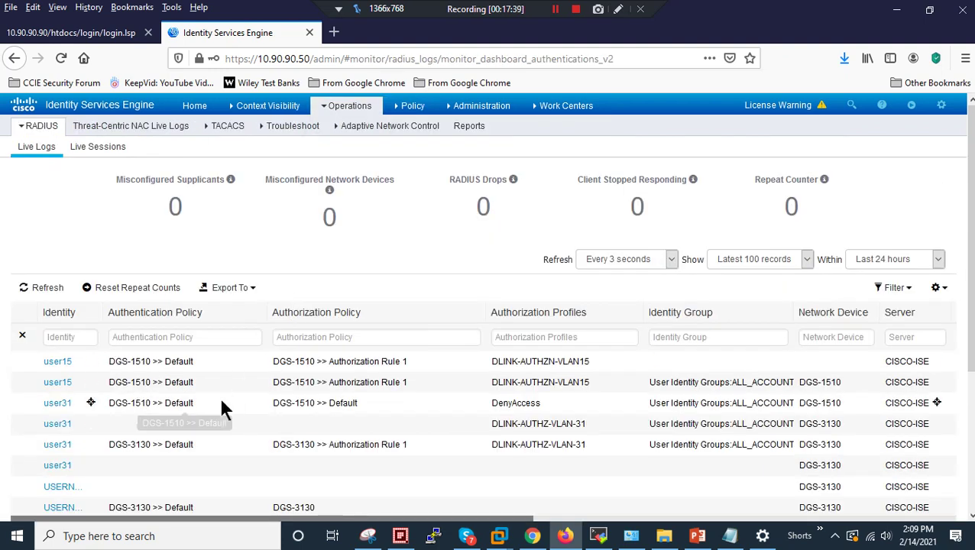
{"action": "scroll", "coordinate": [80, 354], "scroll_direction": "down", "scroll_amount": 2}
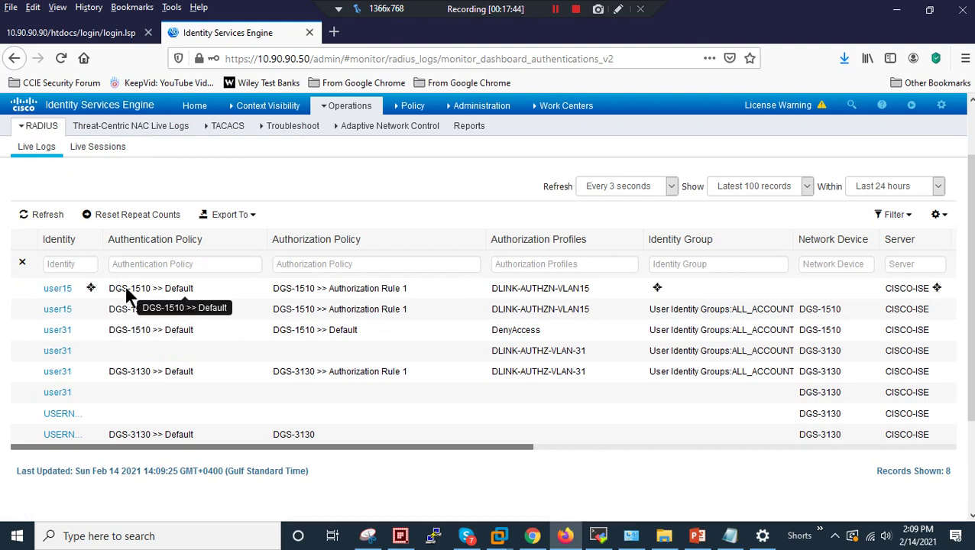
Highlight user15's DGS-1510 policy, Authorization Rule 1 and DLINK-AUTHZN-VLAN15 profile, then scroll to Details.
{"action": "left_click_drag", "start_coordinate": [126, 291], "coordinate": [188, 289]}
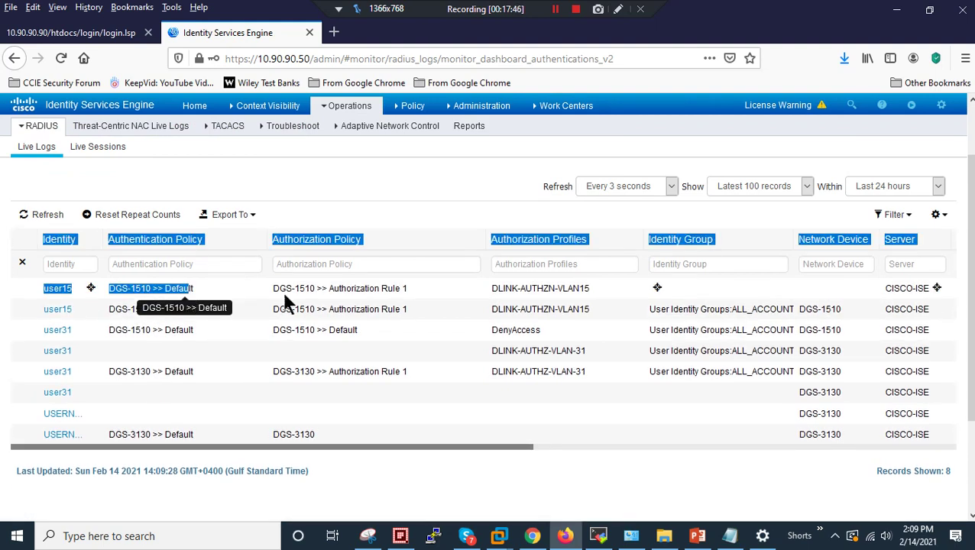
{"action": "left_click_drag", "start_coordinate": [346, 290], "coordinate": [417, 294]}
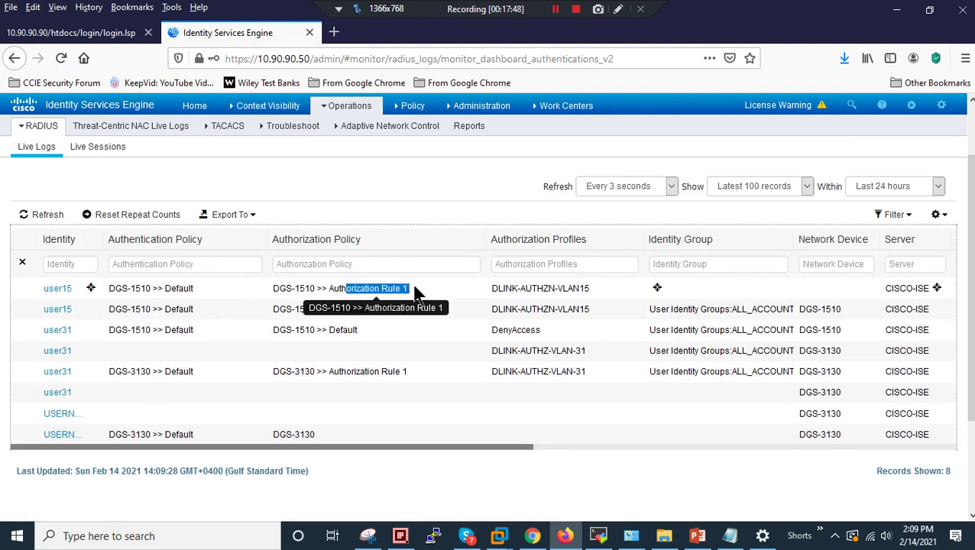
{"action": "left_click_drag", "start_coordinate": [537, 292], "coordinate": [590, 292]}
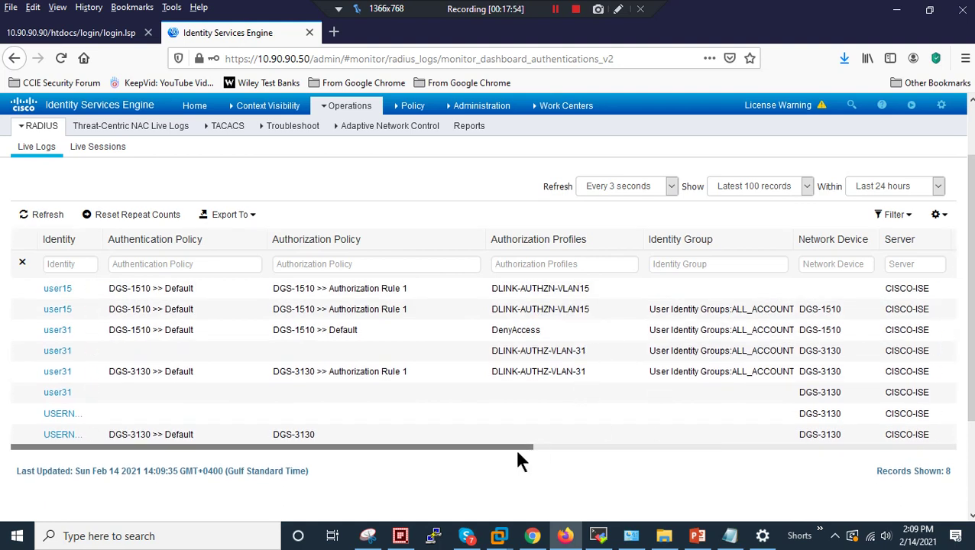
{"action": "left_click_drag", "start_coordinate": [516, 452], "coordinate": [691, 449]}
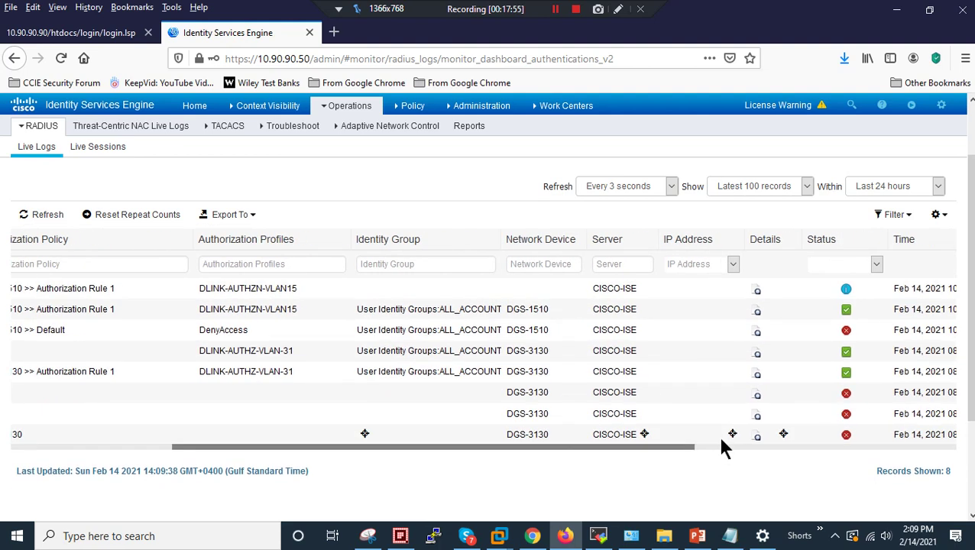
Open user15's detail report and highlight Authentication succeeded, user15 and DLINK-AUTHZN-VLAN15.
{"action": "left_click", "coordinate": [758, 308]}
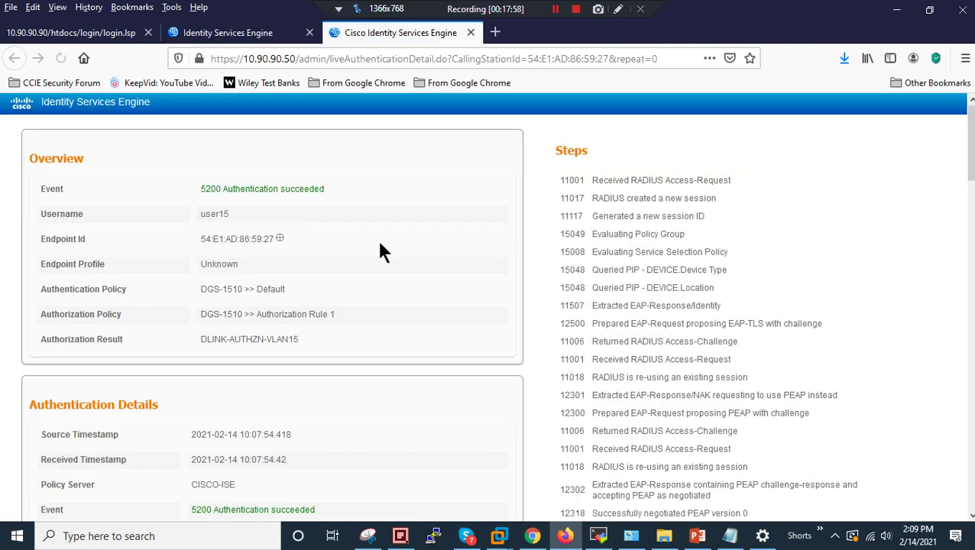
{"action": "left_click_drag", "start_coordinate": [221, 188], "coordinate": [321, 189]}
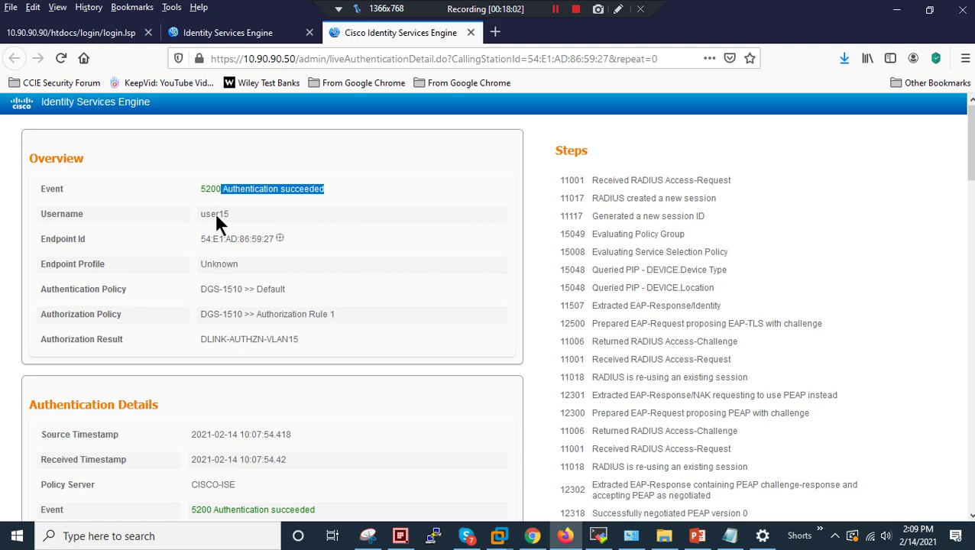
{"action": "left_click_drag", "start_coordinate": [217, 215], "coordinate": [235, 216]}
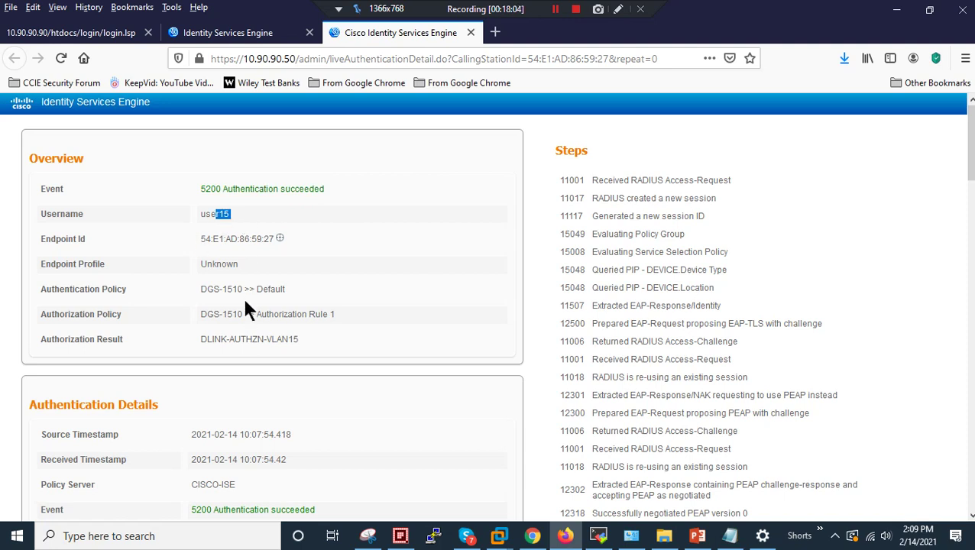
{"action": "scroll", "coordinate": [272, 226], "scroll_direction": "down", "scroll_amount": 3}
{"action": "scroll", "coordinate": [234, 294], "scroll_direction": "up", "scroll_amount": 3}
{"action": "left_click_drag", "start_coordinate": [252, 337], "coordinate": [331, 319]}
Highlight the dot1x authentication method and PEAP protocol in Authentication Details.
{"action": "scroll", "coordinate": [278, 308], "scroll_direction": "down", "scroll_amount": 4}
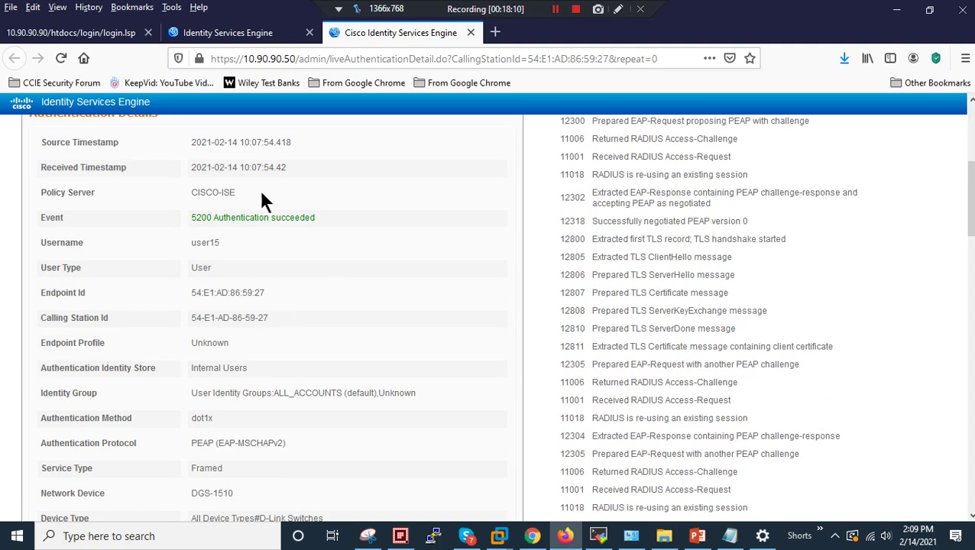
{"action": "scroll", "coordinate": [252, 229], "scroll_direction": "down", "scroll_amount": 3}
{"action": "scroll", "coordinate": [243, 291], "scroll_direction": "down", "scroll_amount": 4}
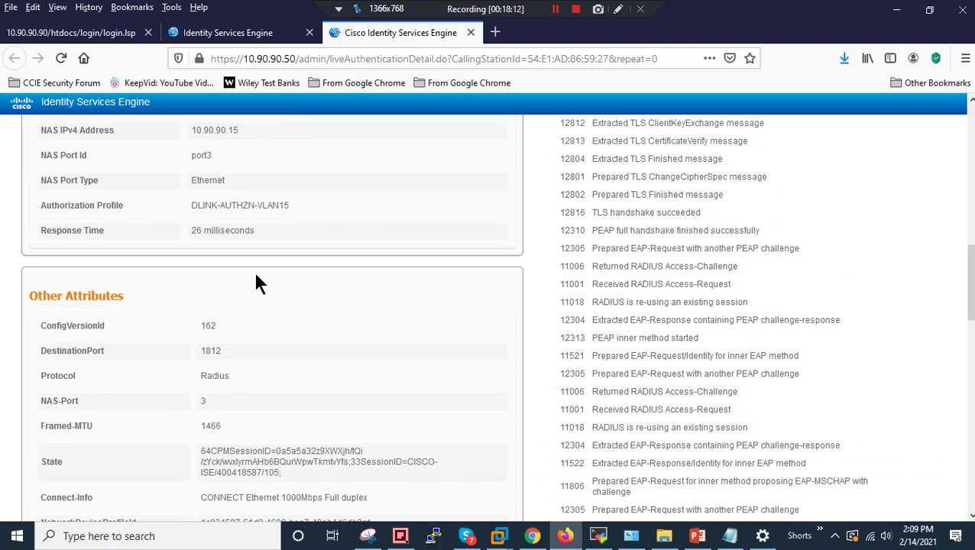
{"action": "scroll", "coordinate": [257, 283], "scroll_direction": "up", "scroll_amount": 4}
{"action": "left_click_drag", "start_coordinate": [99, 274], "coordinate": [272, 293]}
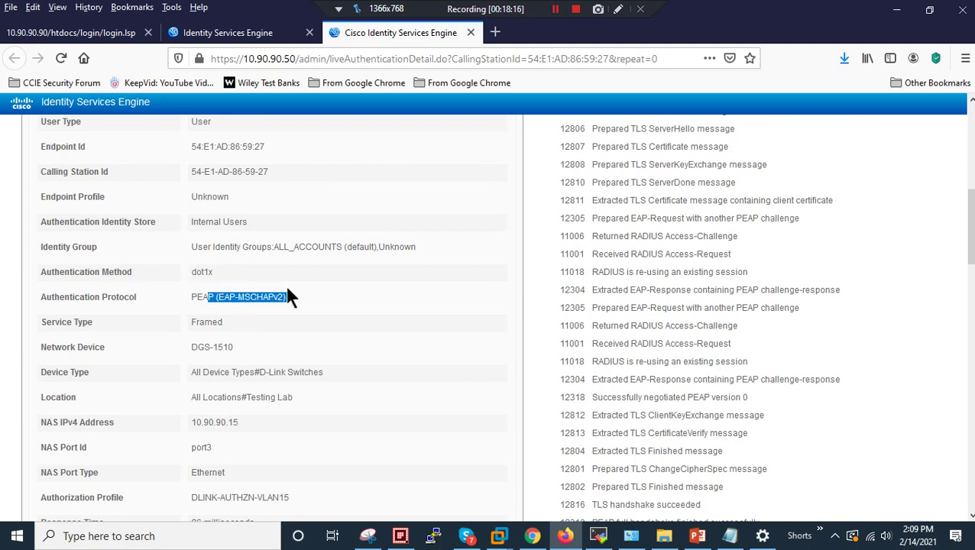
Check the (tag=15) VLAN tunnel type in the Result, then return to the live logs.
{"action": "scroll", "coordinate": [256, 367], "scroll_direction": "down", "scroll_amount": 5}
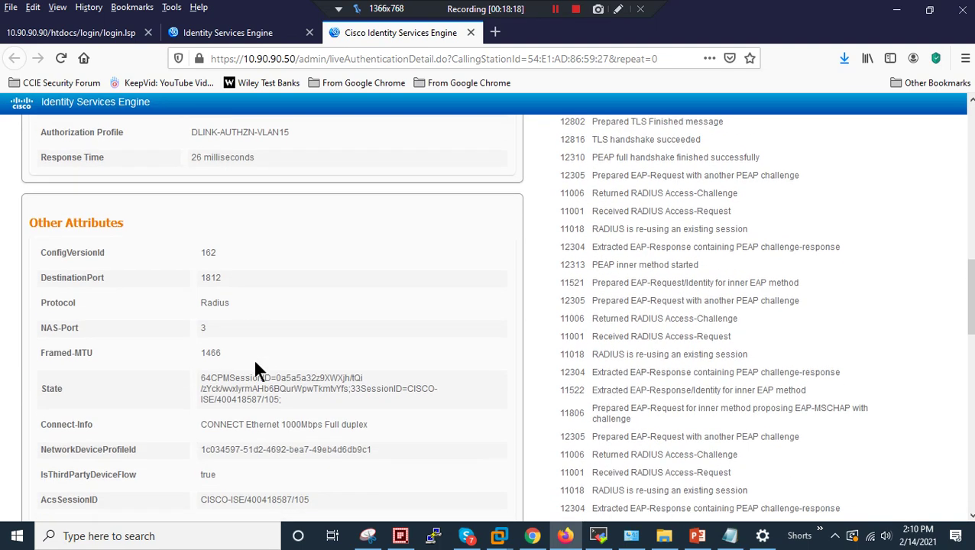
{"action": "scroll", "coordinate": [256, 366], "scroll_direction": "down", "scroll_amount": 5}
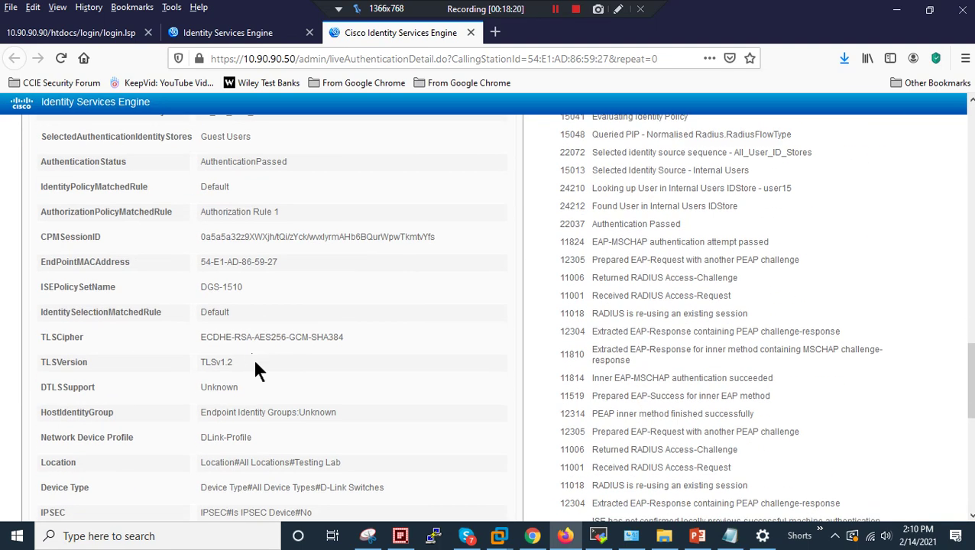
{"action": "scroll", "coordinate": [256, 367], "scroll_direction": "down", "scroll_amount": 10}
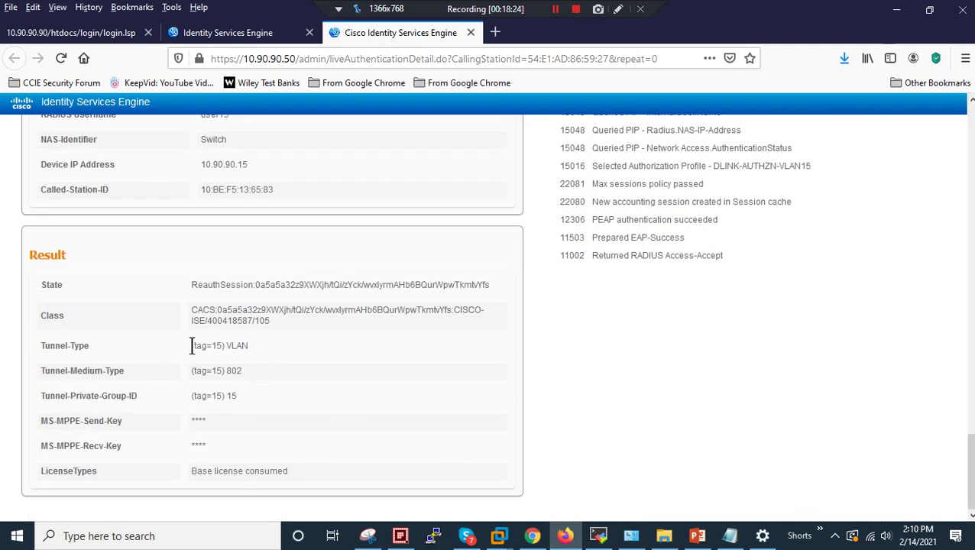
{"action": "left_click_drag", "start_coordinate": [191, 346], "coordinate": [253, 357]}
{"action": "left_click", "coordinate": [217, 346]}
{"action": "scroll", "coordinate": [314, 424], "scroll_direction": "up", "scroll_amount": 15}
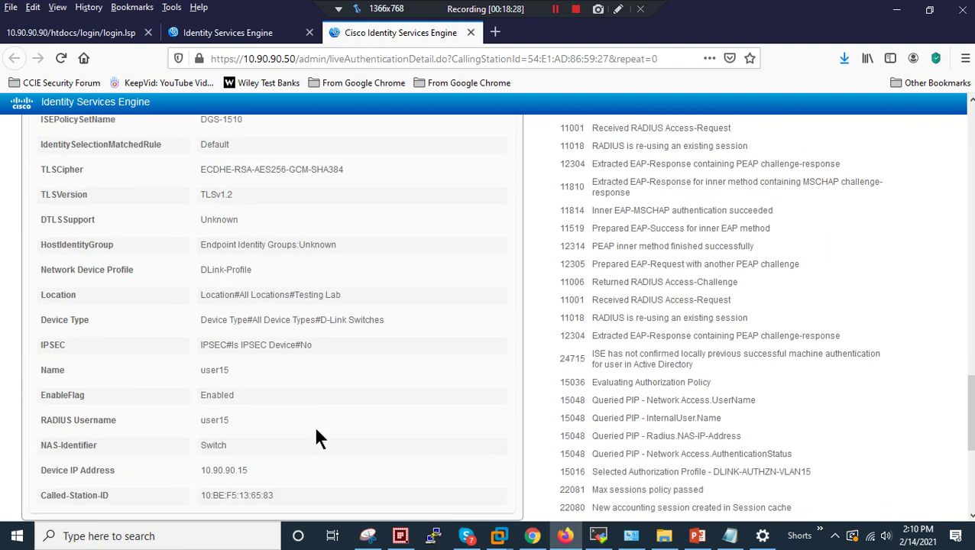
{"action": "scroll", "coordinate": [704, 433], "scroll_direction": "up", "scroll_amount": 15}
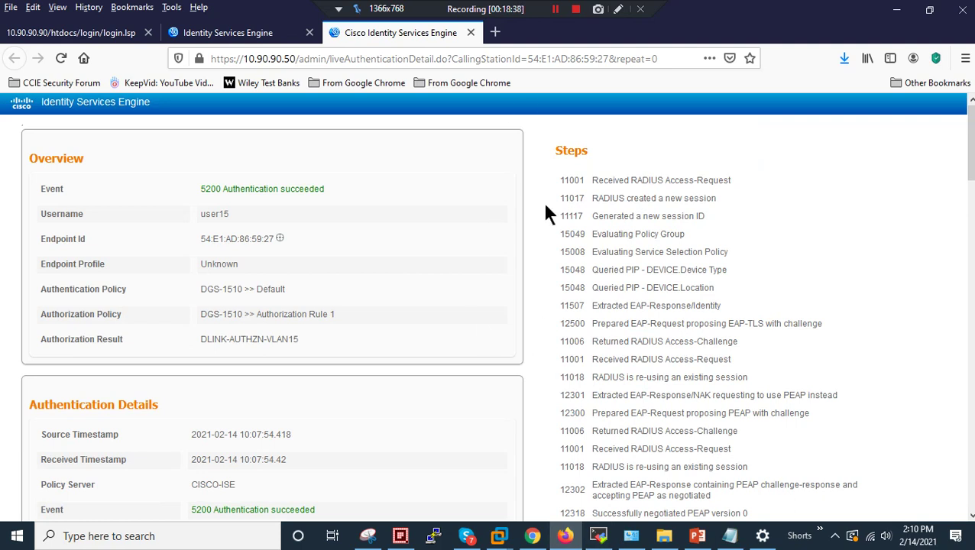
{"action": "left_click", "coordinate": [256, 32]}
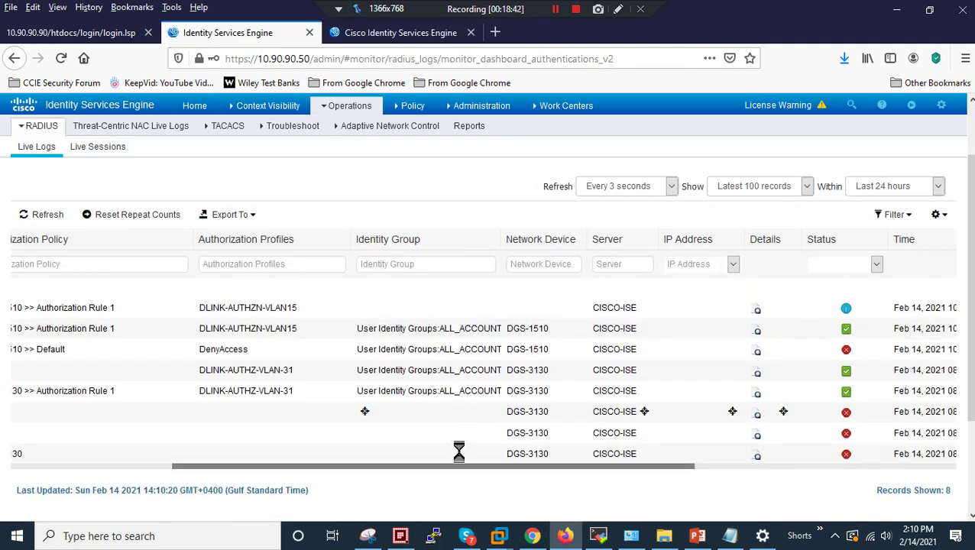
{"action": "left_click_drag", "start_coordinate": [455, 452], "coordinate": [249, 447]}
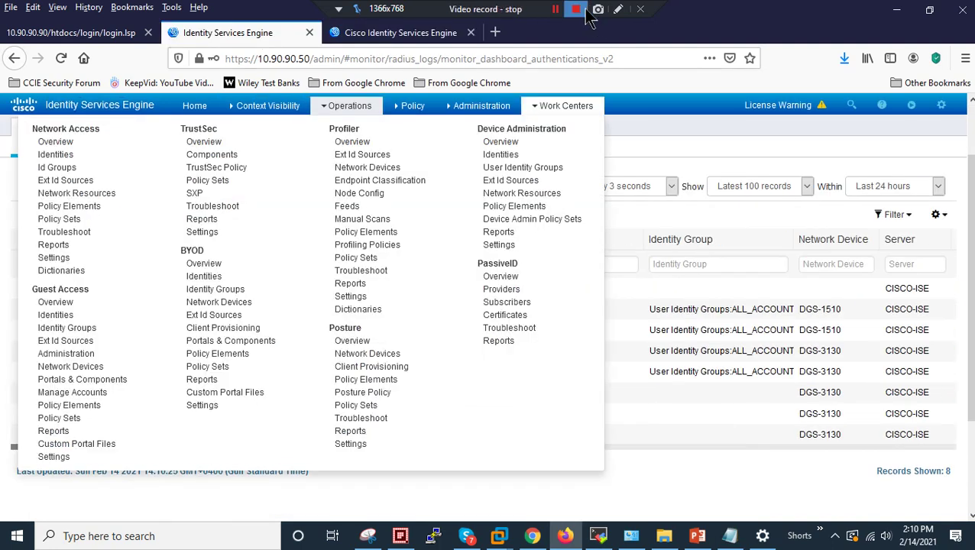